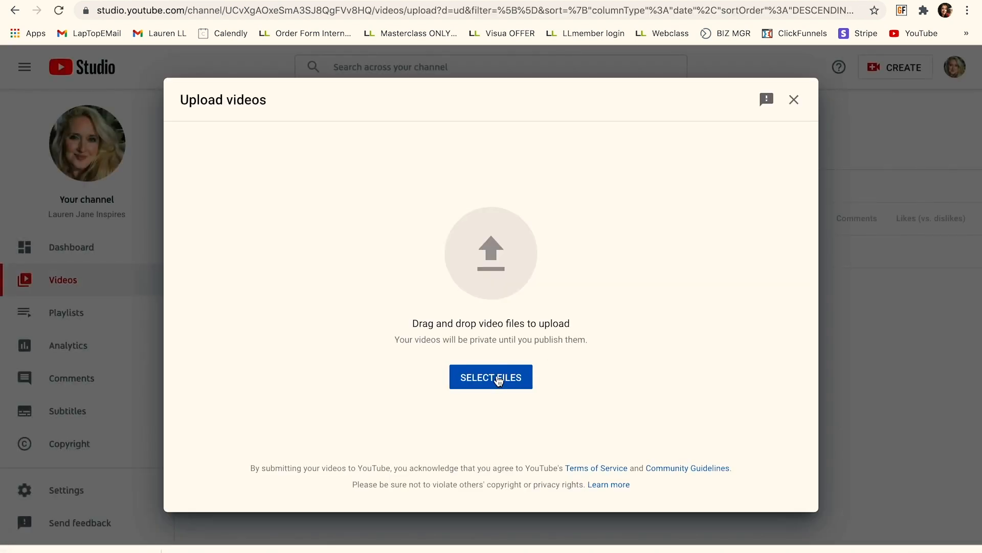
Step: Upload MURAL TIMELAPSE FINAL FOR YT.mp4 from the READY TO POST folder under LJ Backup, 1 You Tube, Mural ALL
left_click(499, 380)
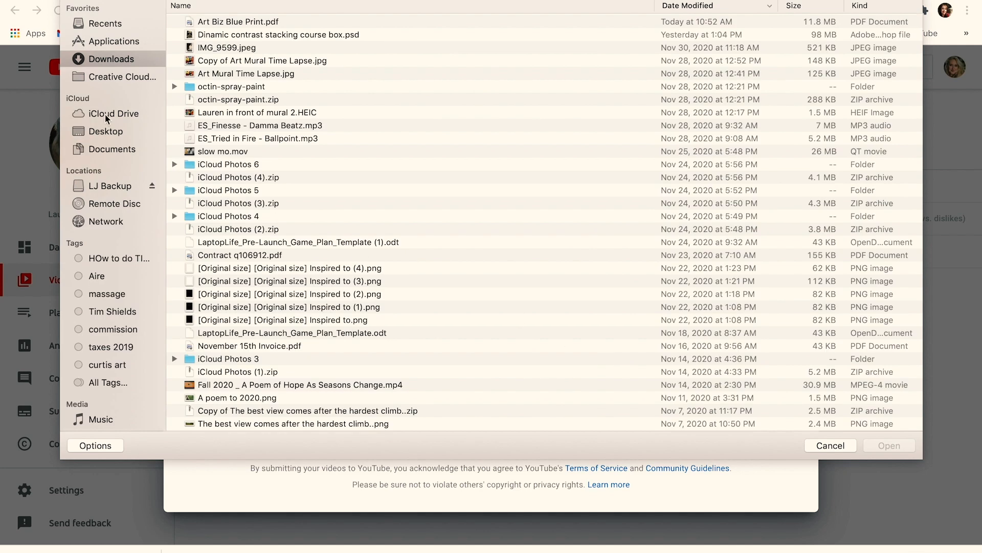
left_click(113, 188)
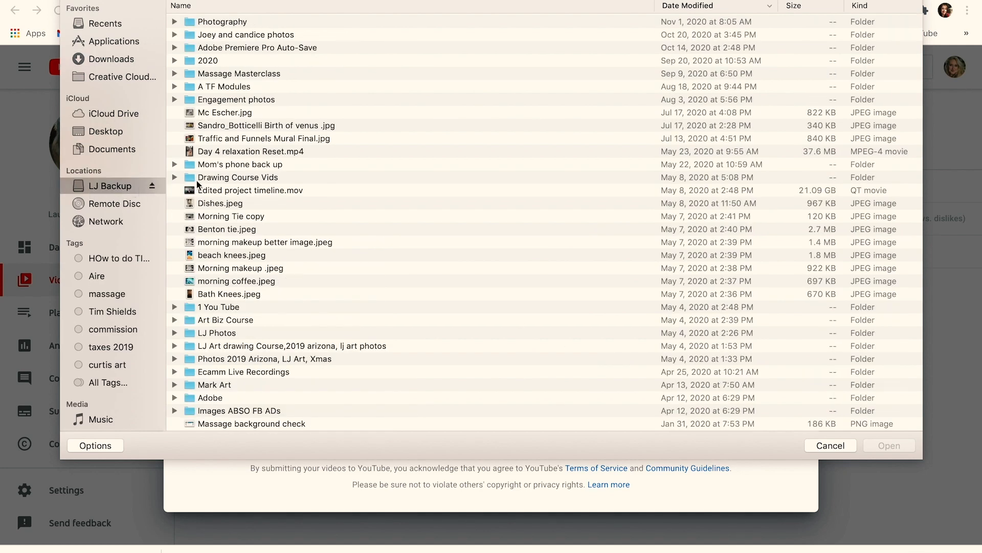
left_click(220, 308)
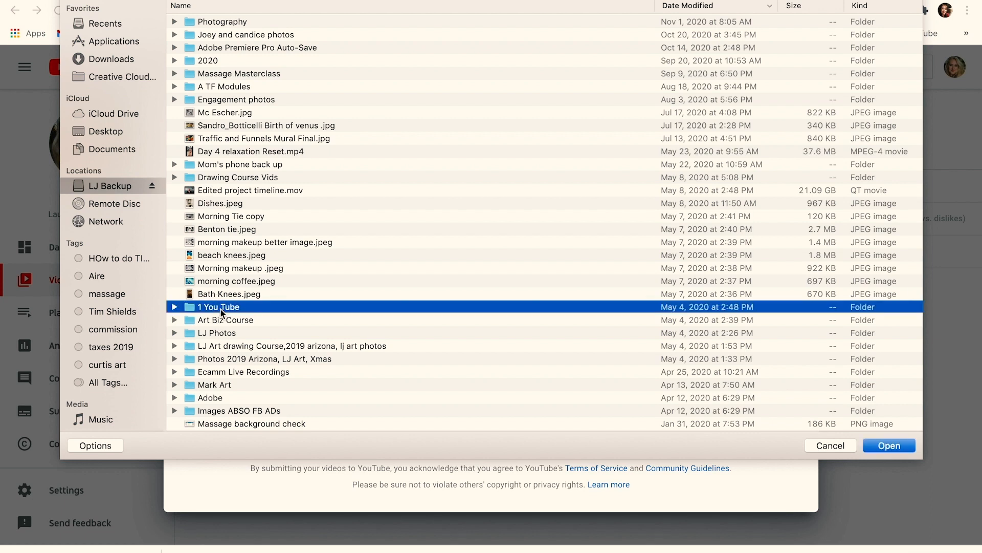
left_click(889, 445)
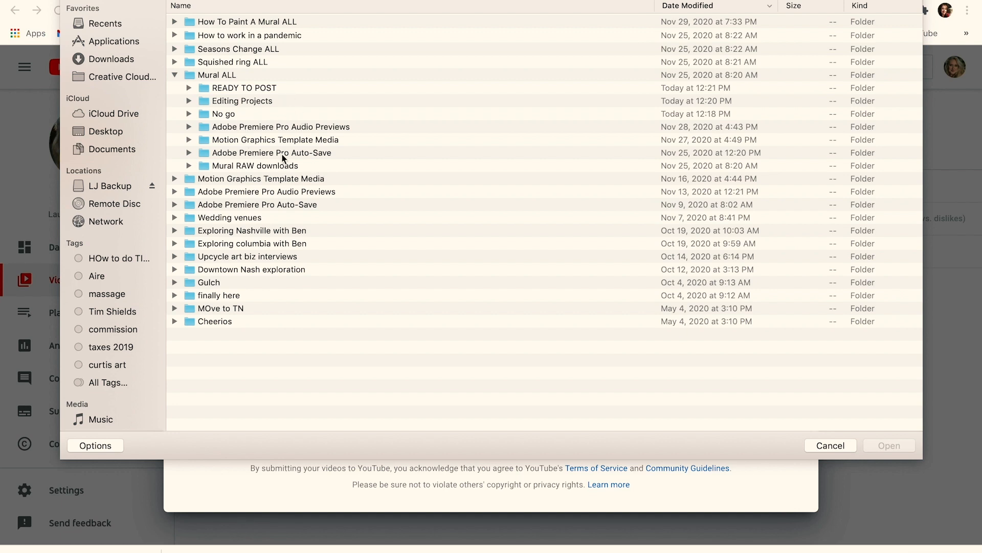
left_click(218, 89)
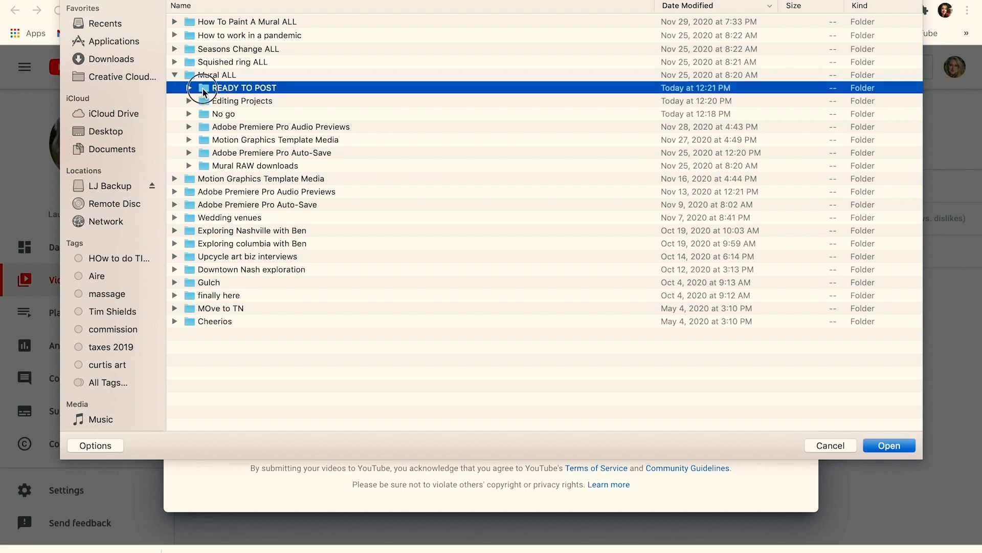
double_click(203, 88)
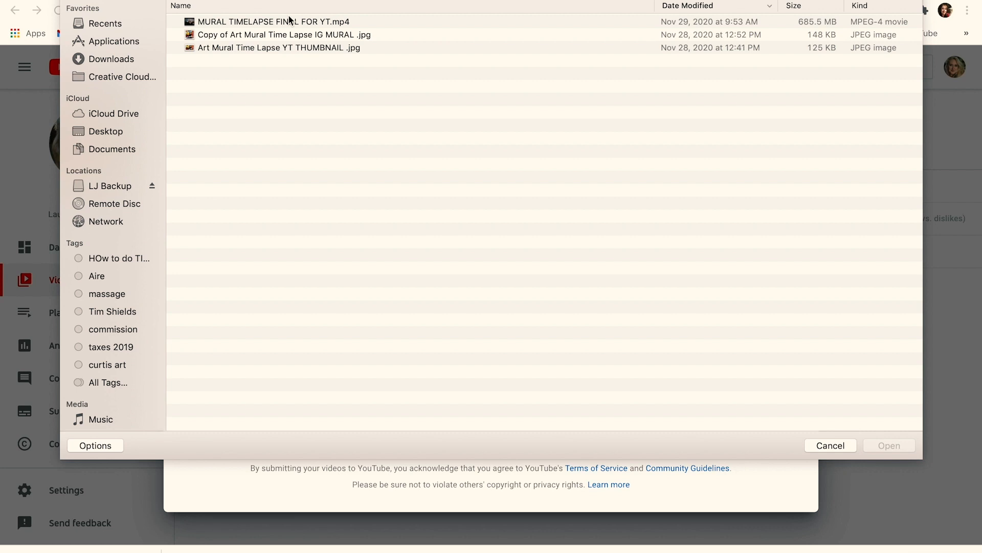
left_click(263, 22)
left_click(889, 445)
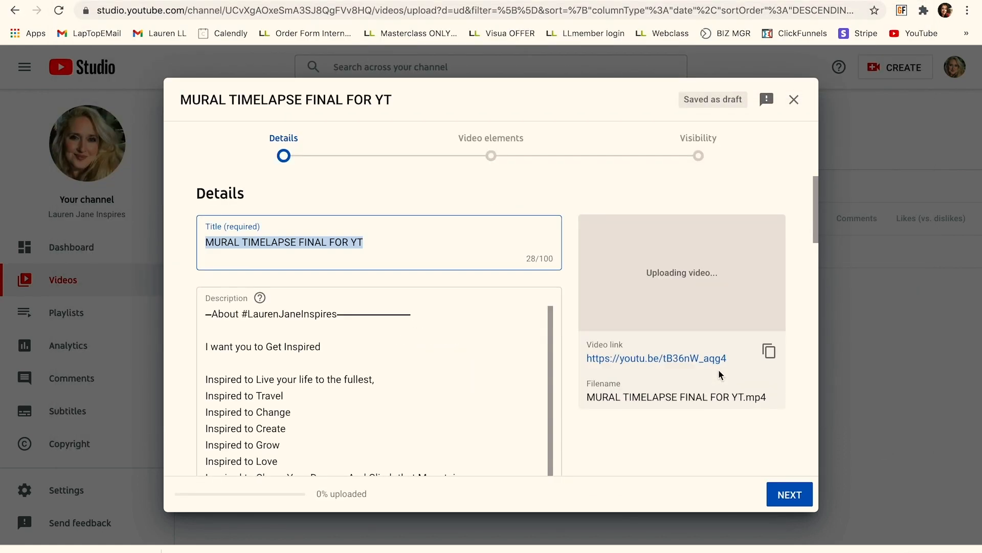
Step: Review the prefilled default description from the About section through the course links, social media links and closing hashtags
scroll(372, 368, "down", 3)
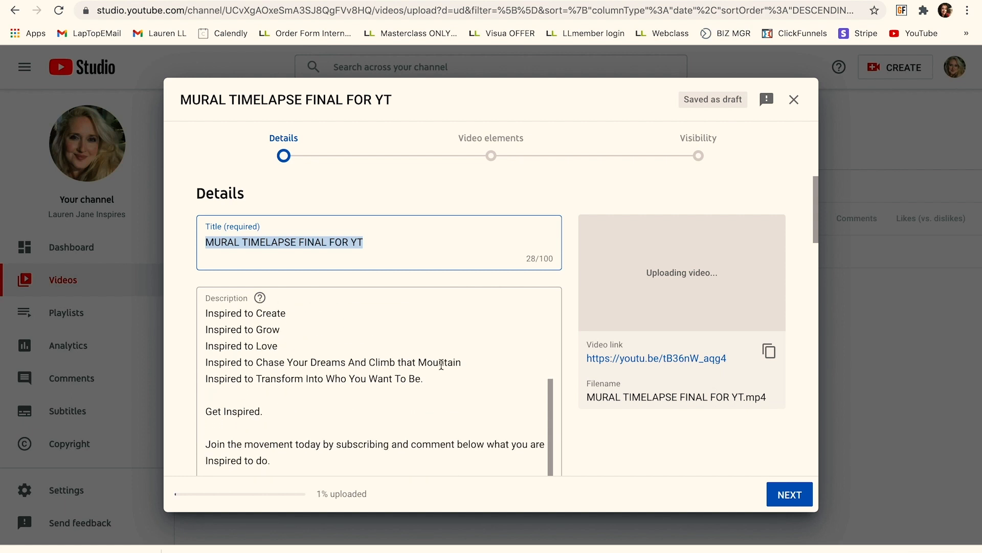
scroll(302, 380, "up", 3)
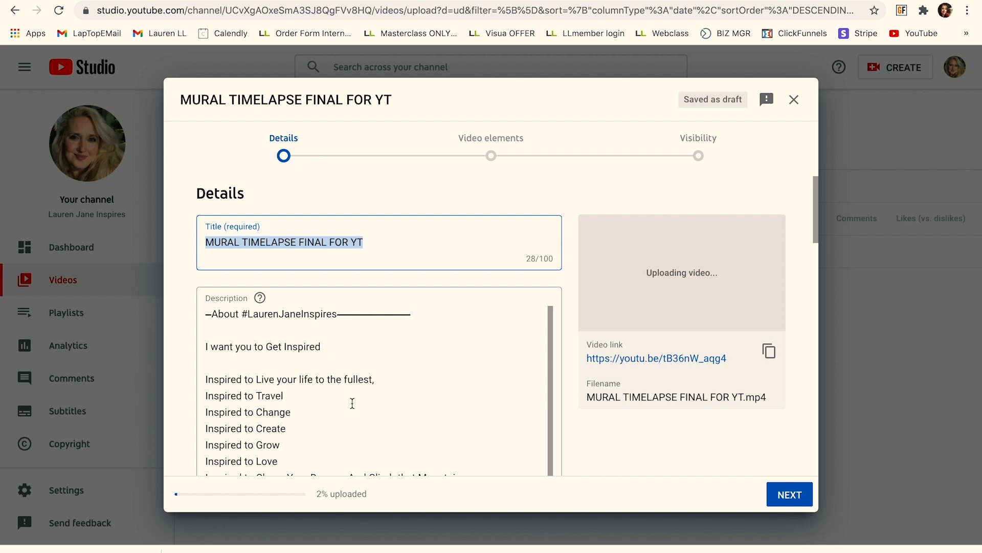
scroll(329, 412, "down", 3)
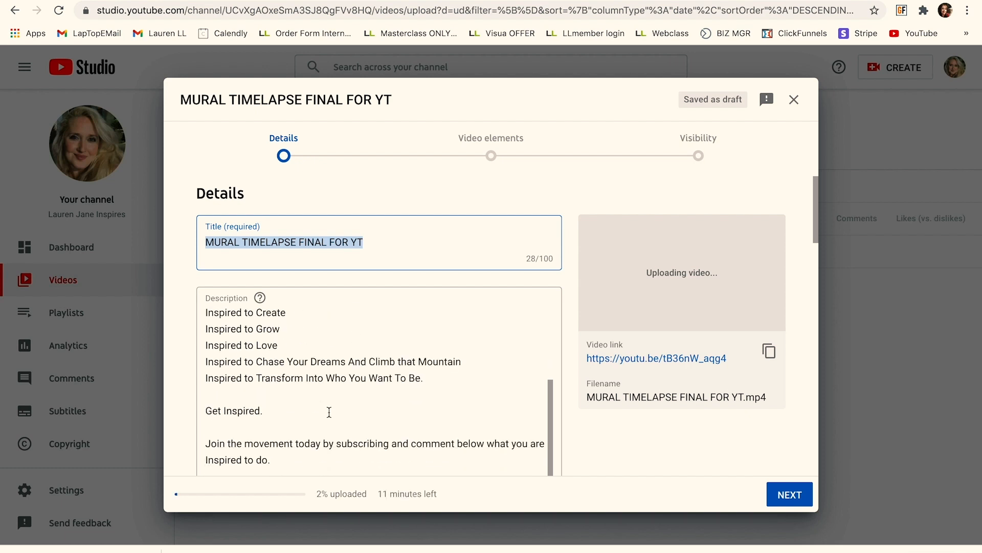
scroll(281, 410, "down", 6)
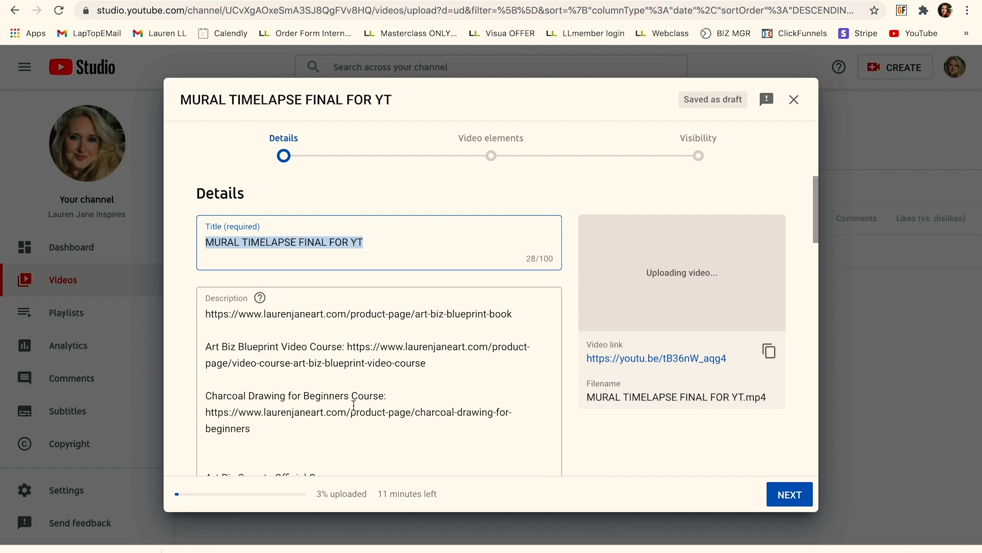
scroll(353, 404, "down", 10)
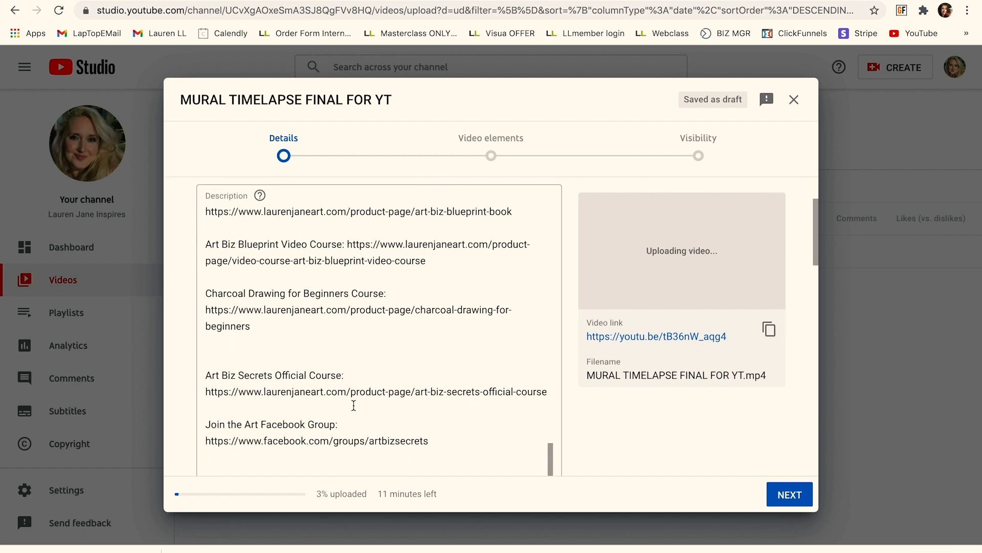
scroll(353, 409, "down", 1)
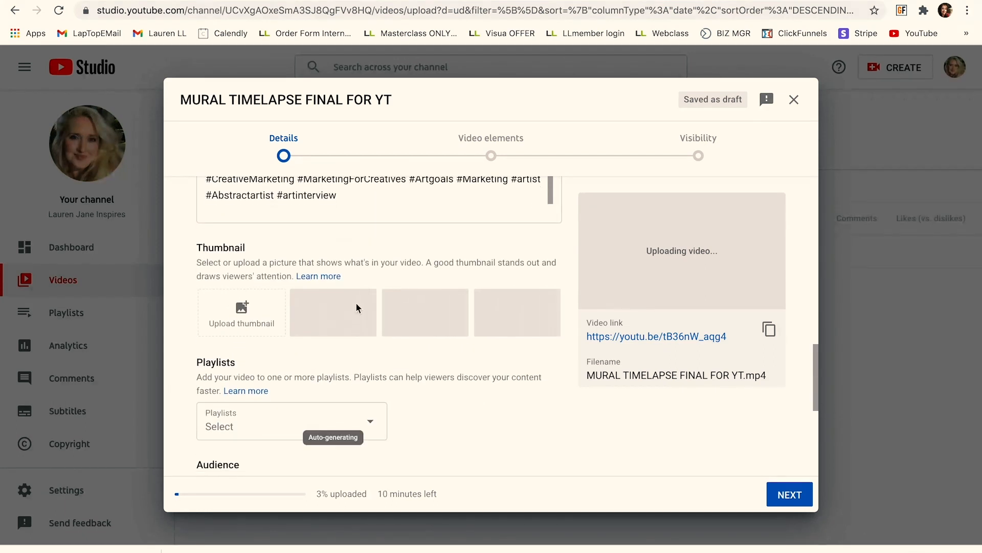
scroll(355, 302, "up", 2)
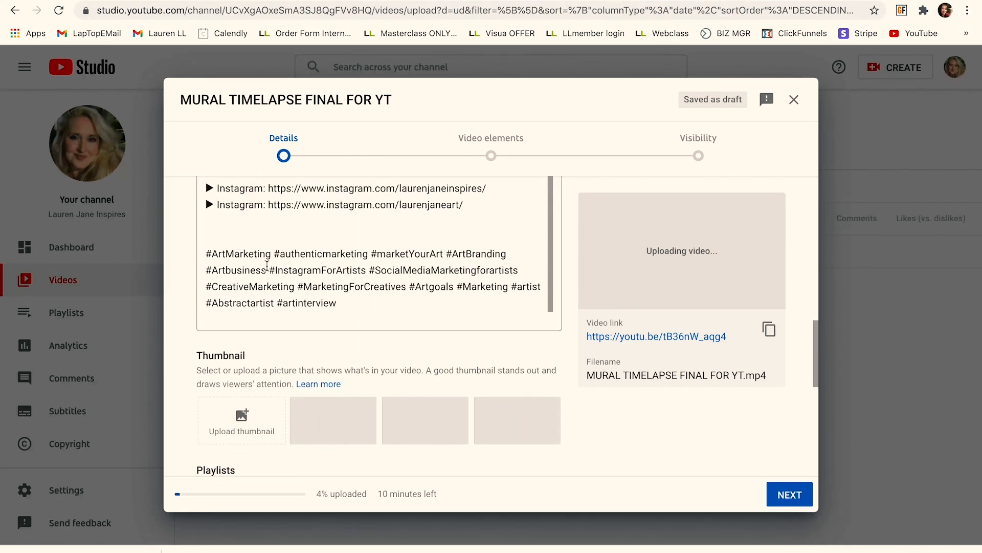
scroll(266, 265, "up", 3)
scroll(317, 261, "up", 5)
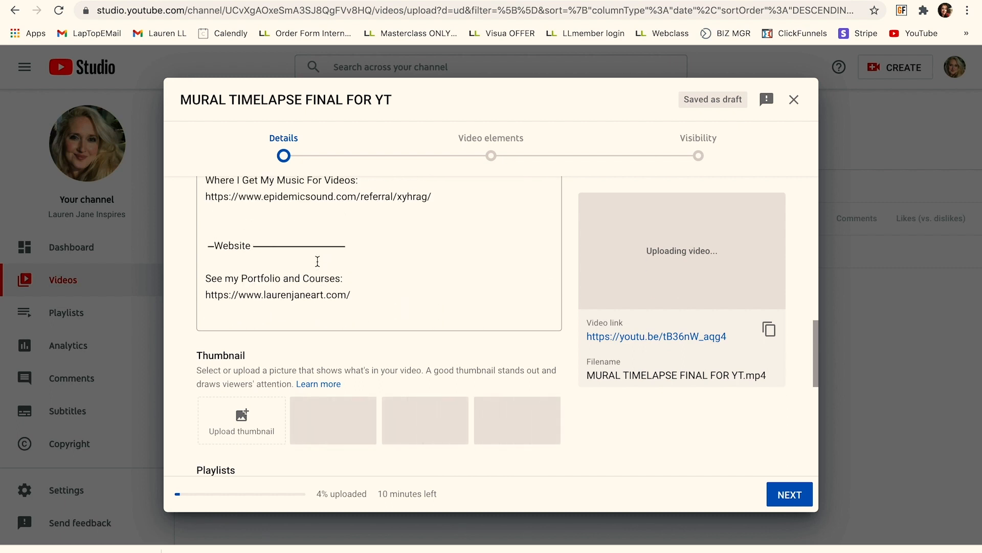
scroll(330, 278, "up", 3)
scroll(331, 276, "up", 10)
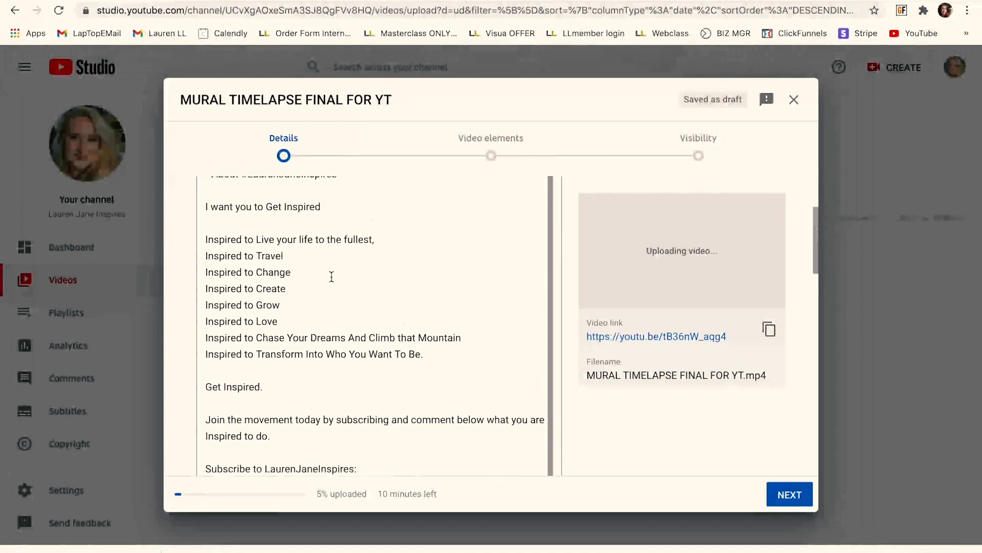
scroll(332, 276, "up", 5)
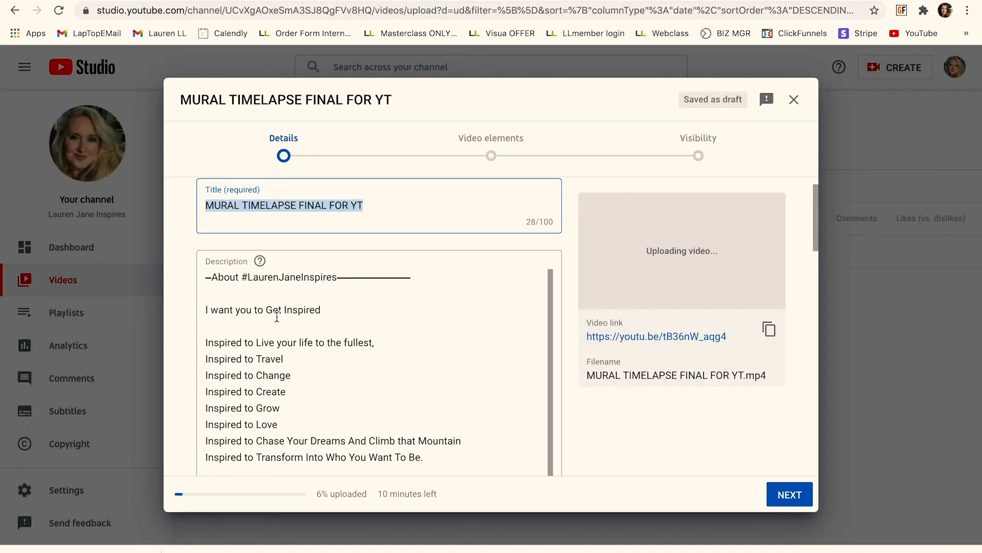
Step: Insert five blank lines at the start of the description, above the About section
left_click(223, 270)
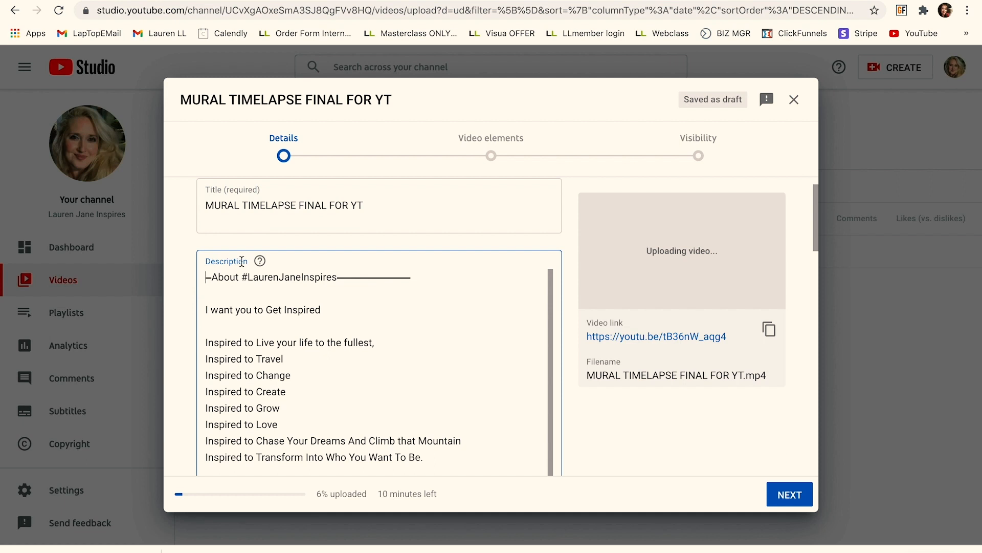
key("Return")
key("Return")
key("Return")
key("Return")
key("Return")
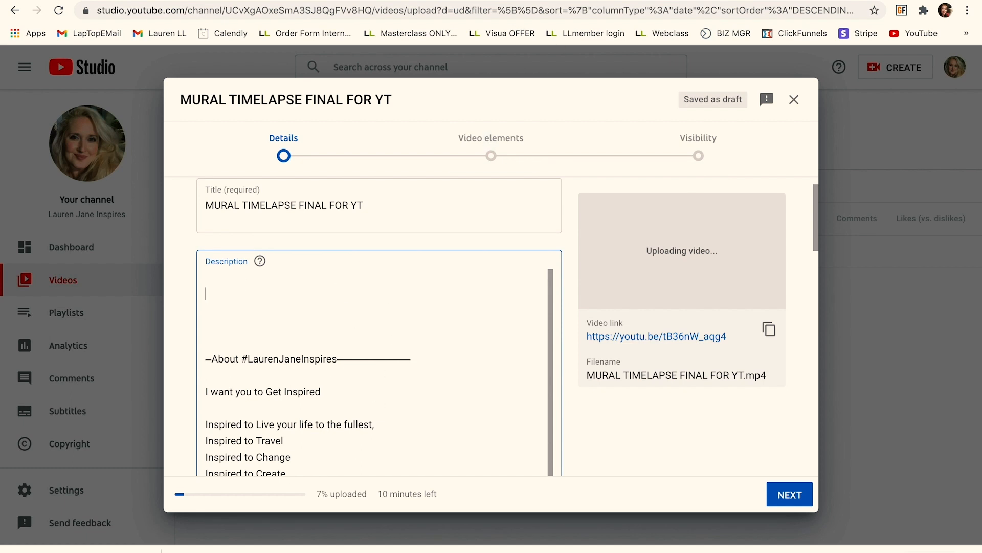
Step: Switch to the Google Docs file YouTube Description Mural timelapse and copy the mural introduction, next-video teaser and subscribe link
key("ctrl+Tab")
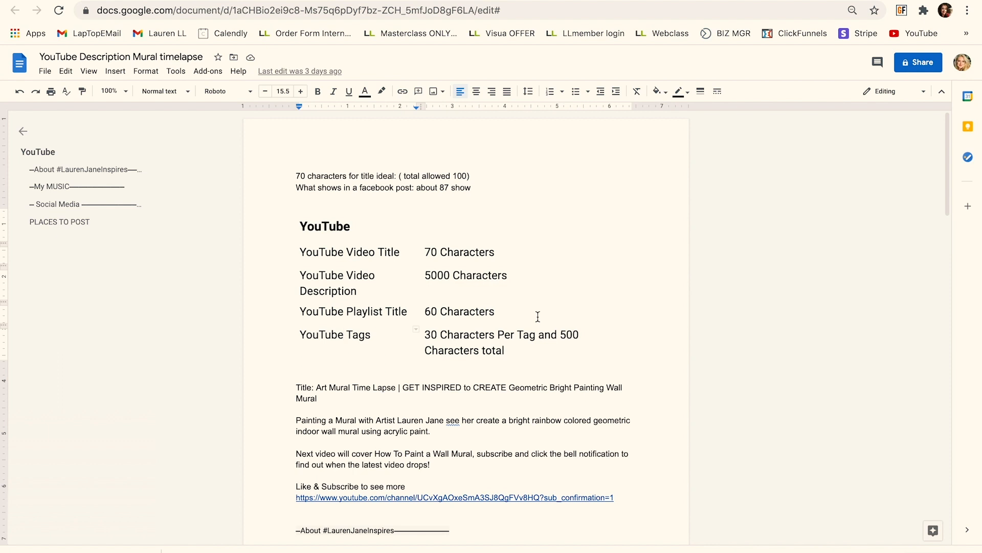
scroll(404, 245, "down", 3)
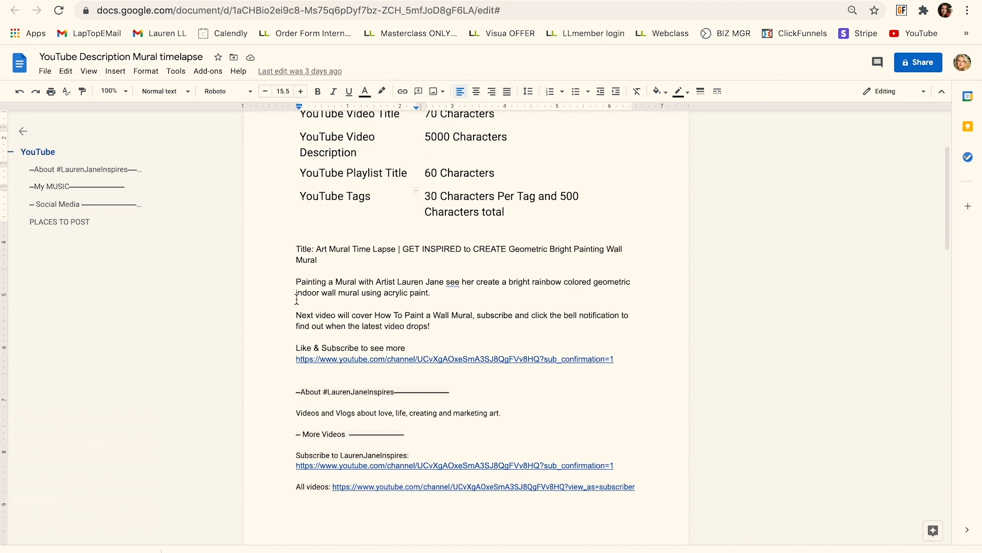
scroll(297, 252, "down", 1)
left_click(297, 240)
mouse_move(415, 246)
left_mouse_down()
mouse_move(442, 265)
mouse_move(449, 303)
mouse_move(537, 305)
mouse_move(636, 330)
left_mouse_up()
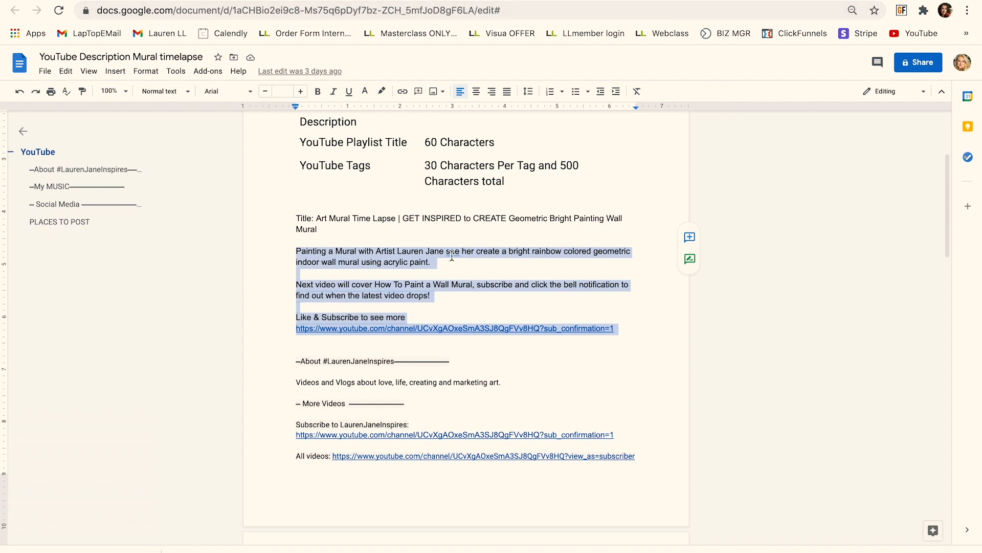
Step: Back in YouTube Studio, paste the copied mural introduction, next-video teaser and subscribe link above the About section of the description
key("ctrl+Tab")
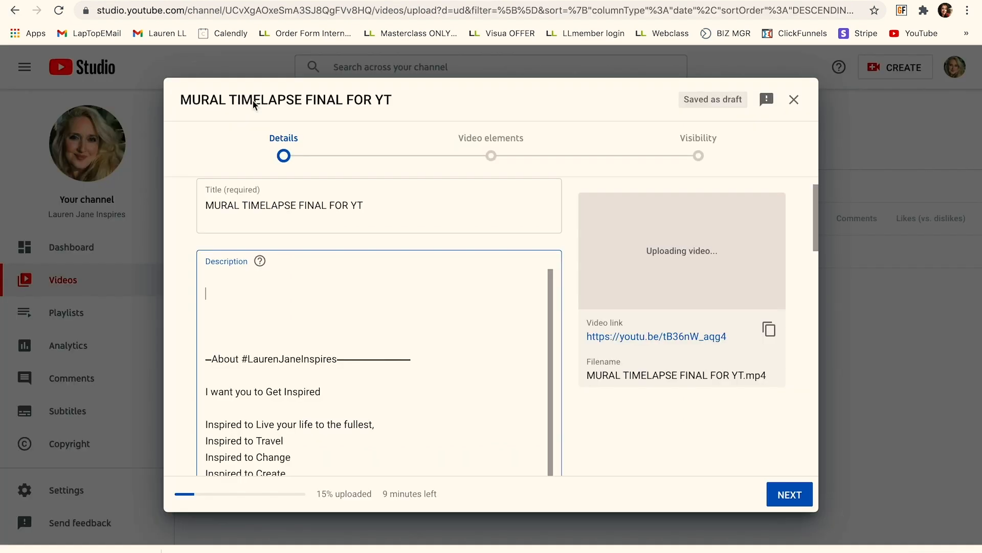
left_click(224, 295)
type("Painting a Mural with Artist Lauren Jane as she creates a bright rainbow colored geometric indoor wall mural using acrylic paint.  Next video will cover How To Paint a Wall Mural, subscribe and click the bell notification to find out when the latest video drops!  Like & Subscribe to see more https://www.youtube.com/channel/UCvXgAOxeSmA3SJ8QgFVv8HQ?sub_confirmation=1")
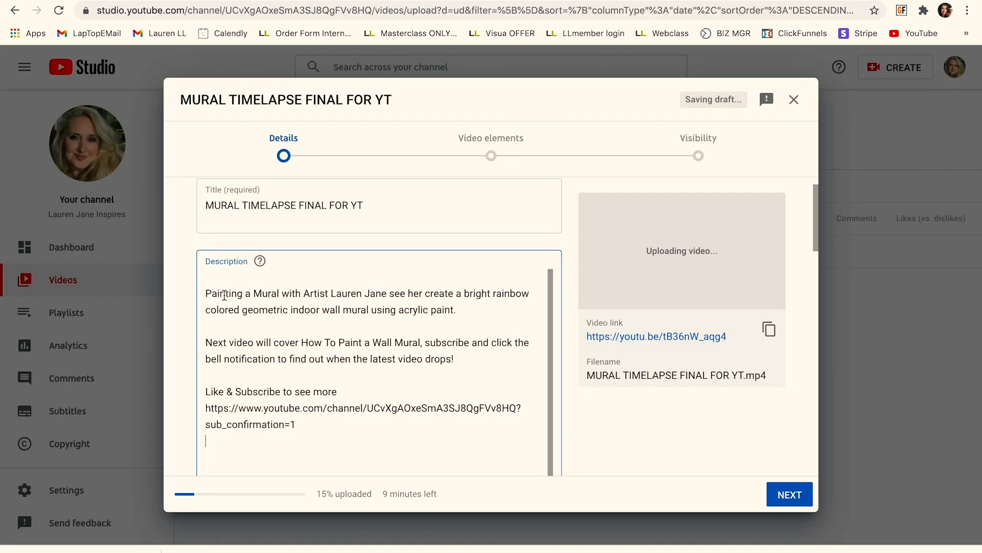
scroll(224, 295, "down", 3)
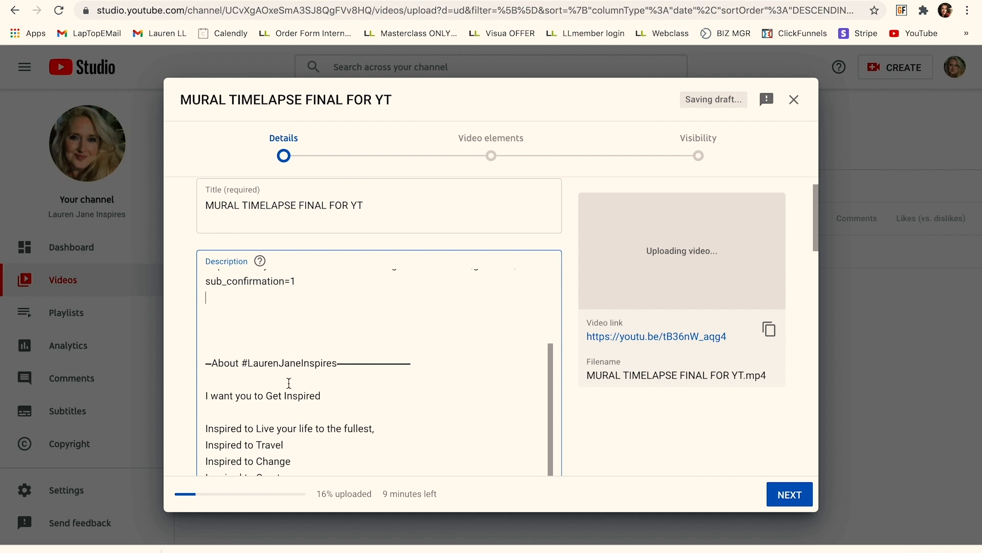
Step: Switch back to the Google Docs file and copy the whole Vlog Tags list, starting with "How to make a mural"
key("ctrl+shift+Tab")
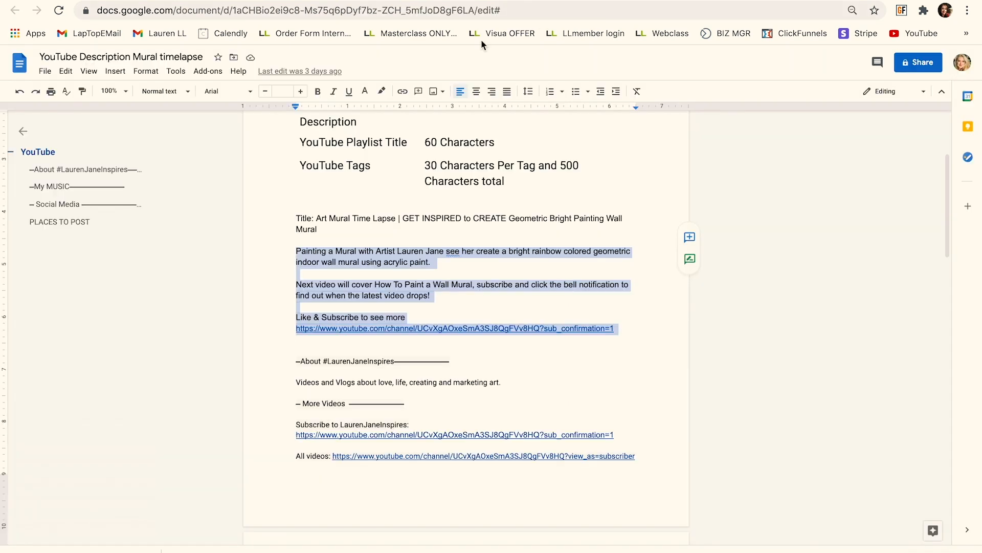
scroll(465, 336, "down", 5)
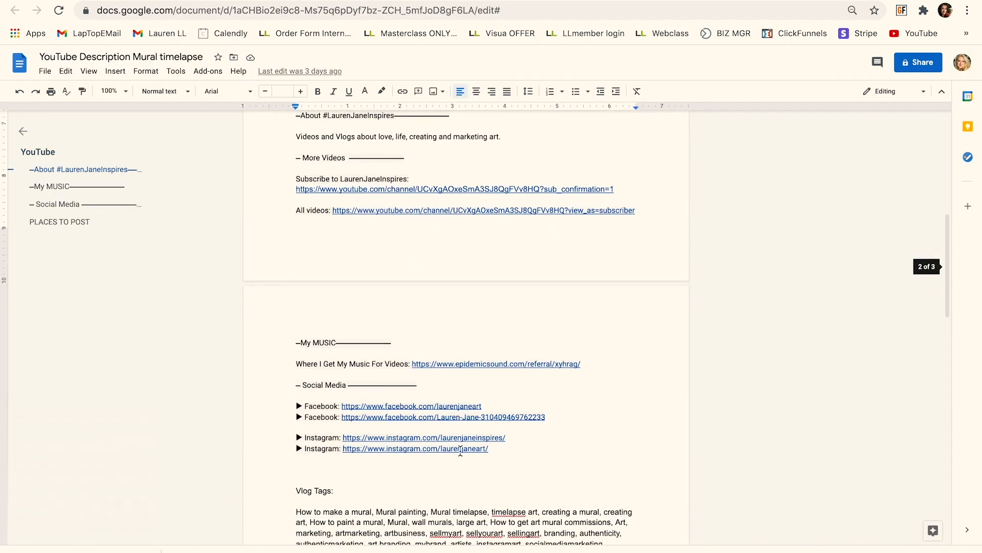
scroll(461, 450, "down", 3)
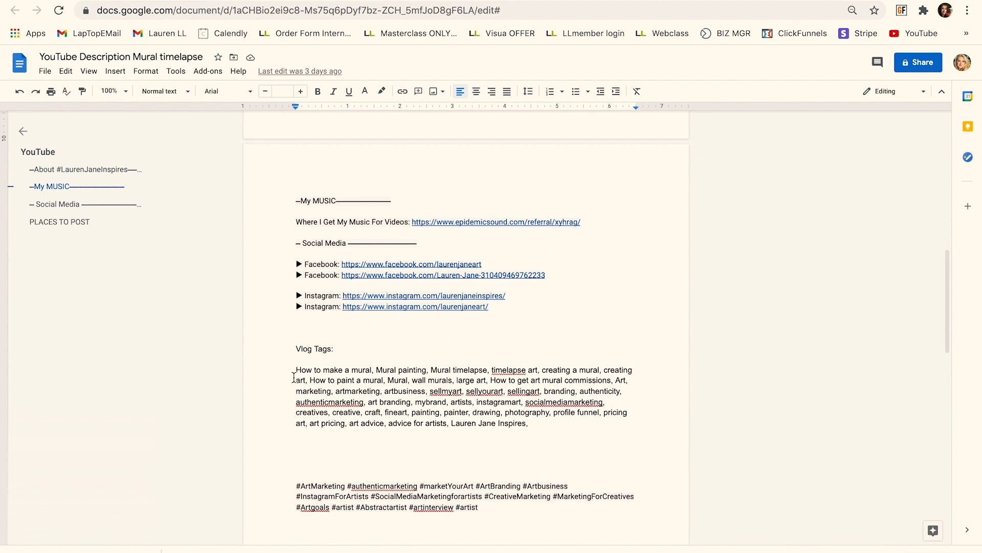
left_click_drag(295, 370, 531, 421)
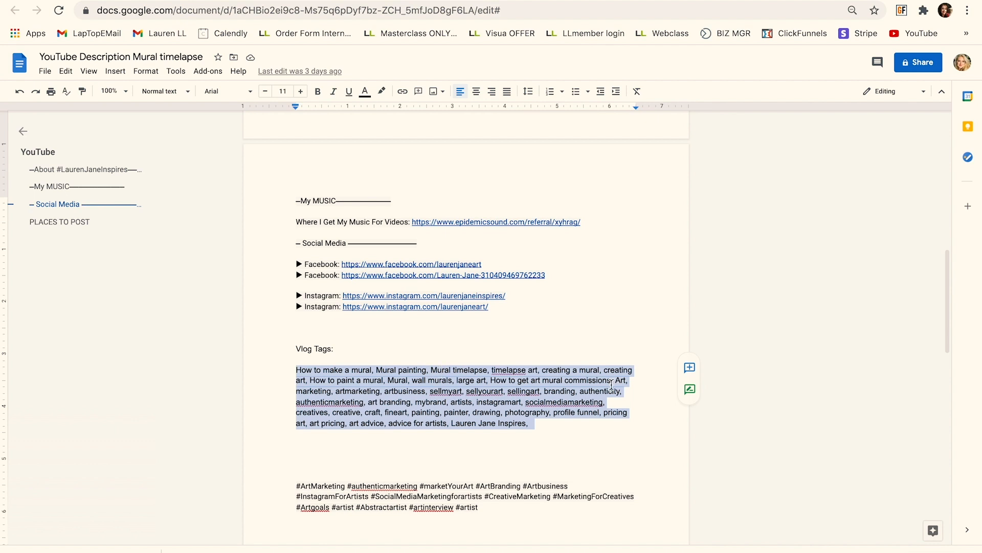
scroll(552, 329, "up", 3)
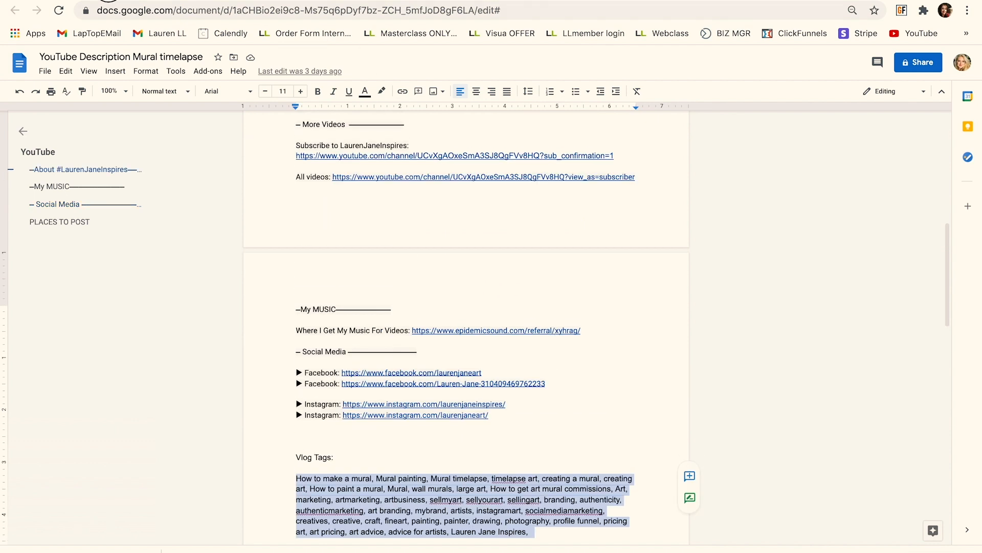
Step: Return to YouTube Studio, reveal the additional video options below Audience and examine the existing Tags list
key("ctrl+Tab")
scroll(382, 374, "down", 6)
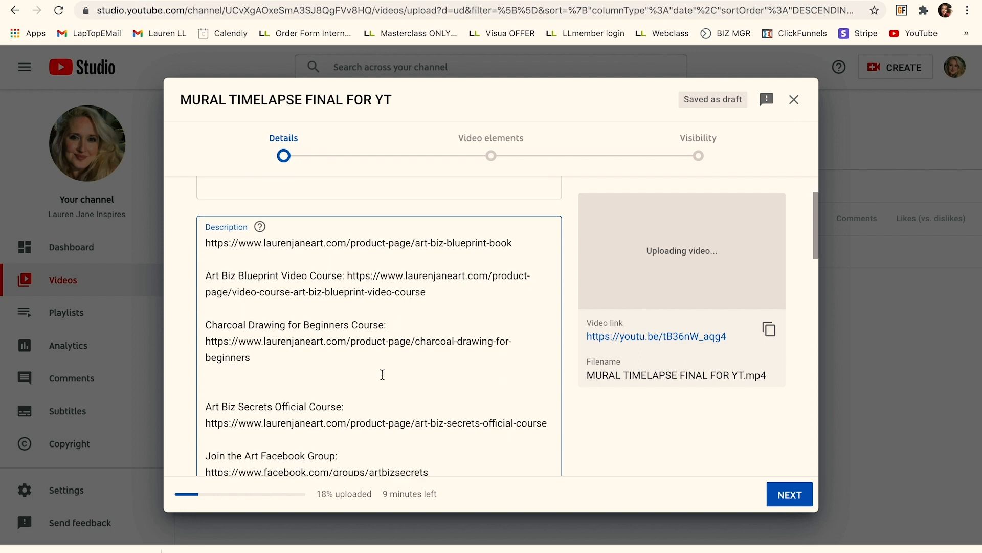
scroll(382, 375, "down", 10)
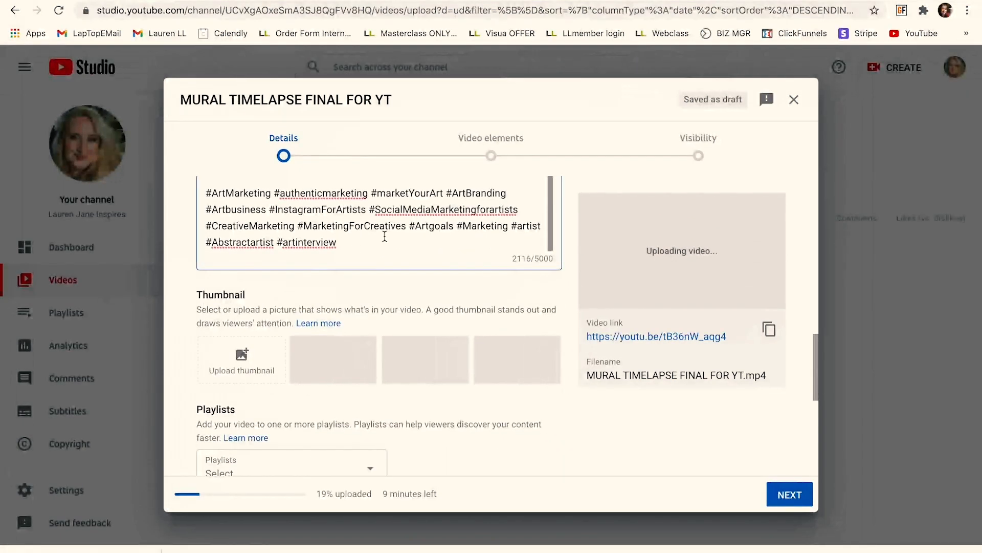
scroll(327, 245, "down", 5)
scroll(326, 250, "down", 2)
left_click(260, 432)
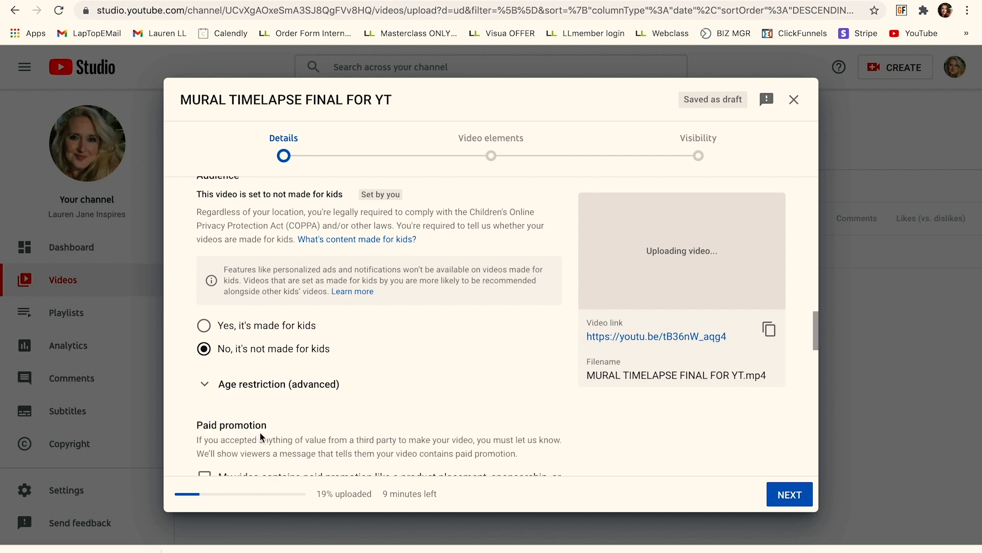
scroll(370, 420, "down", 3)
scroll(370, 420, "down", 4)
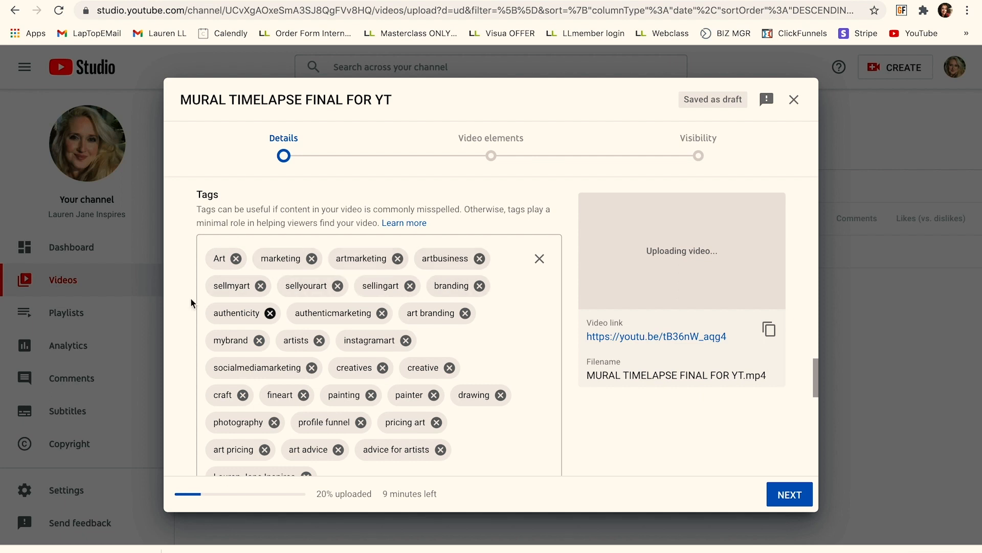
Step: Add the video to the Inspired To CREATE playlist
scroll(498, 381, "up", 1)
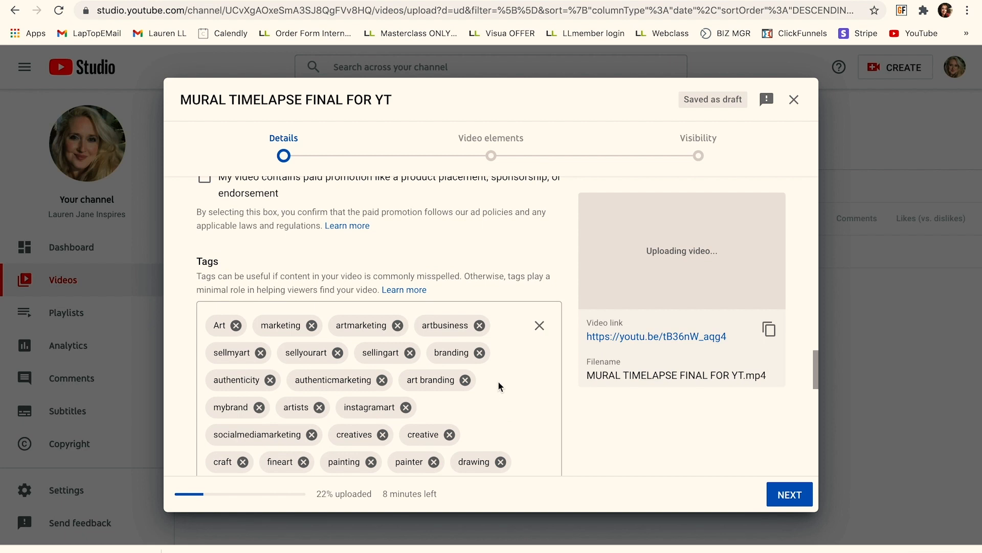
scroll(499, 382, "up", 1)
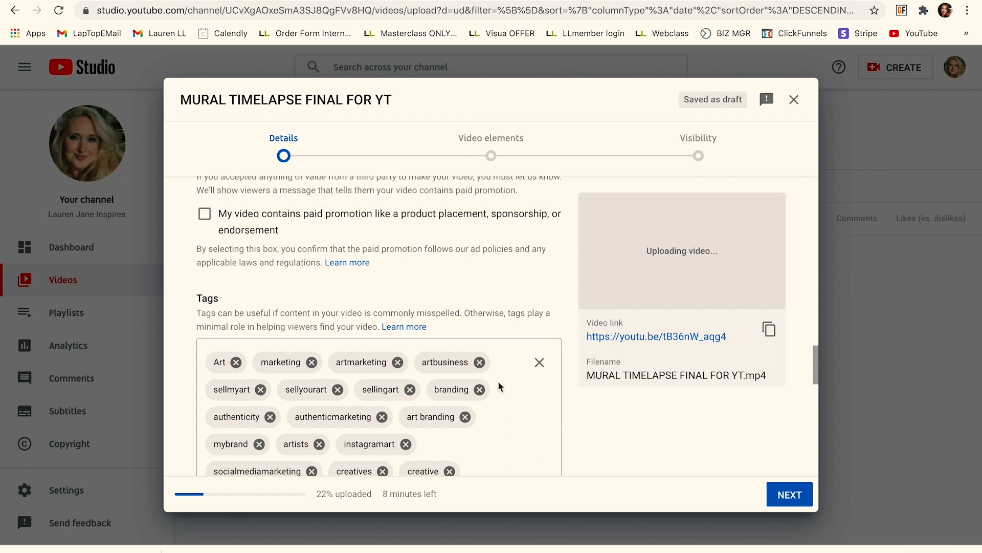
scroll(490, 406, "up", 2)
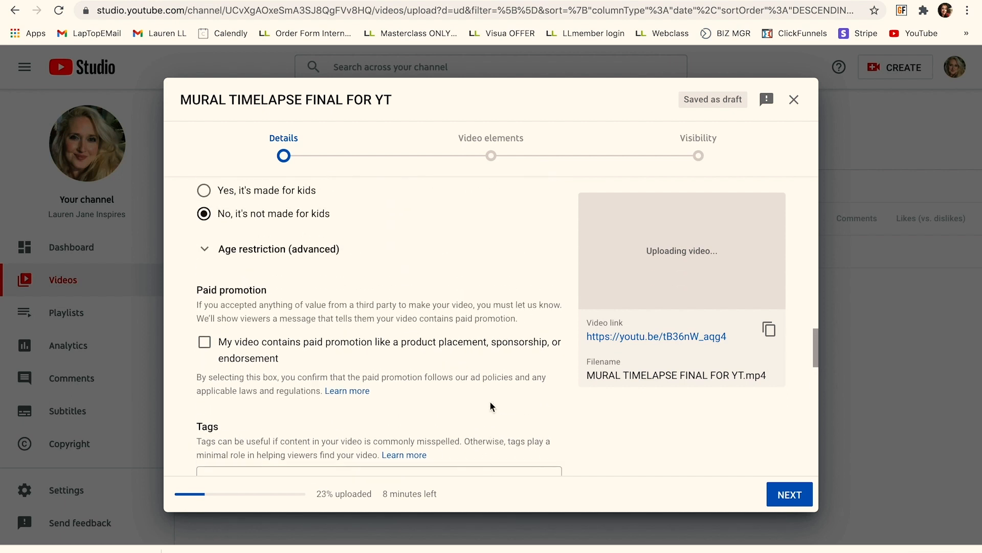
scroll(483, 308, "up", 2)
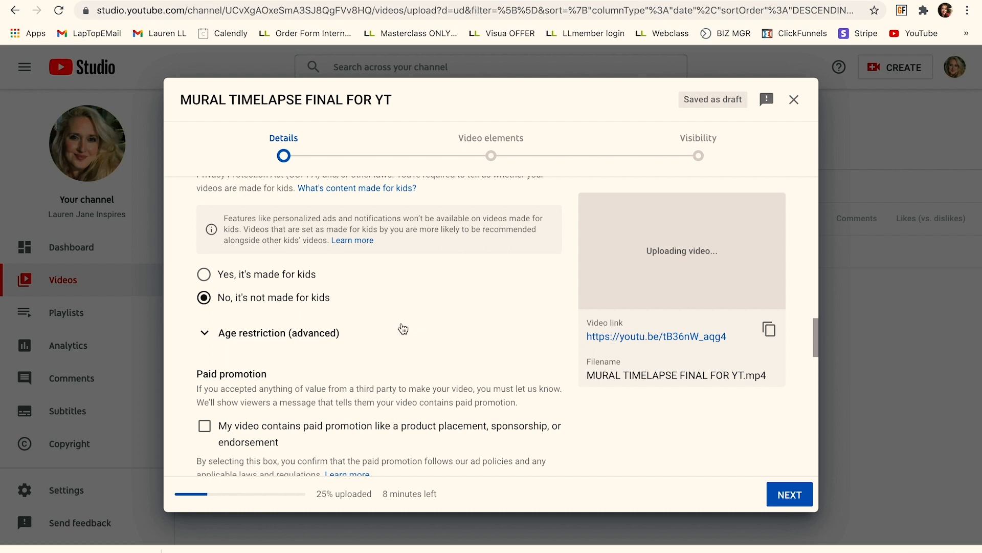
scroll(403, 328, "up", 1)
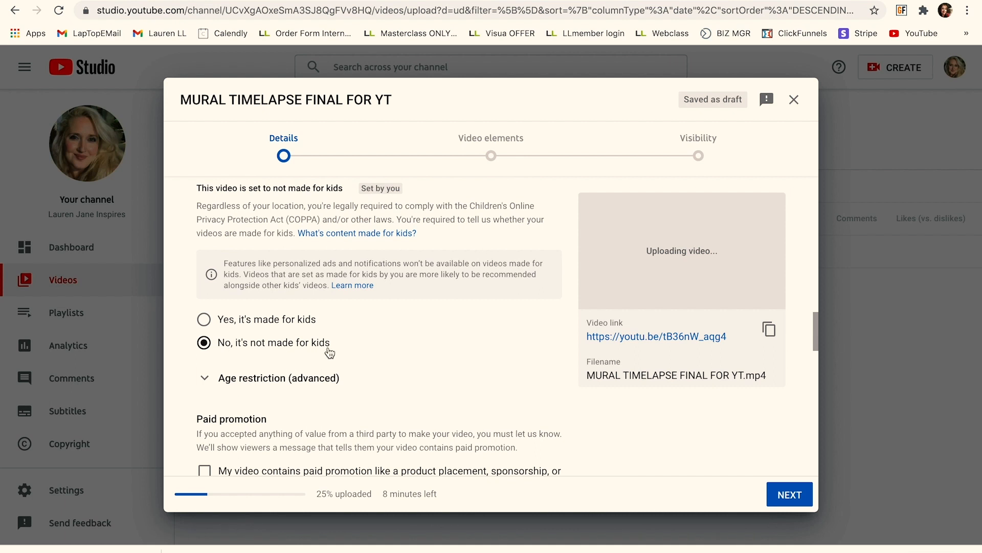
scroll(398, 338, "up", 4)
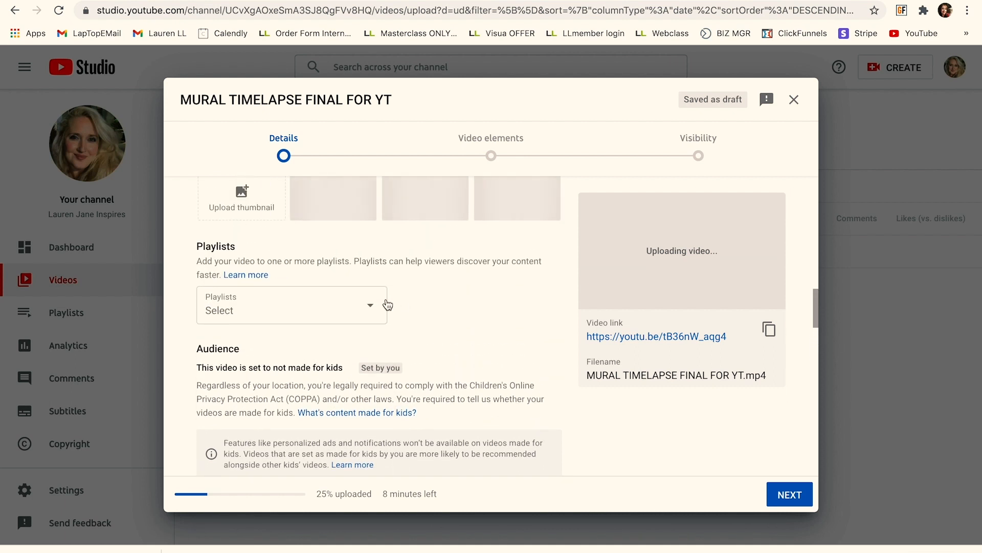
left_click(382, 306)
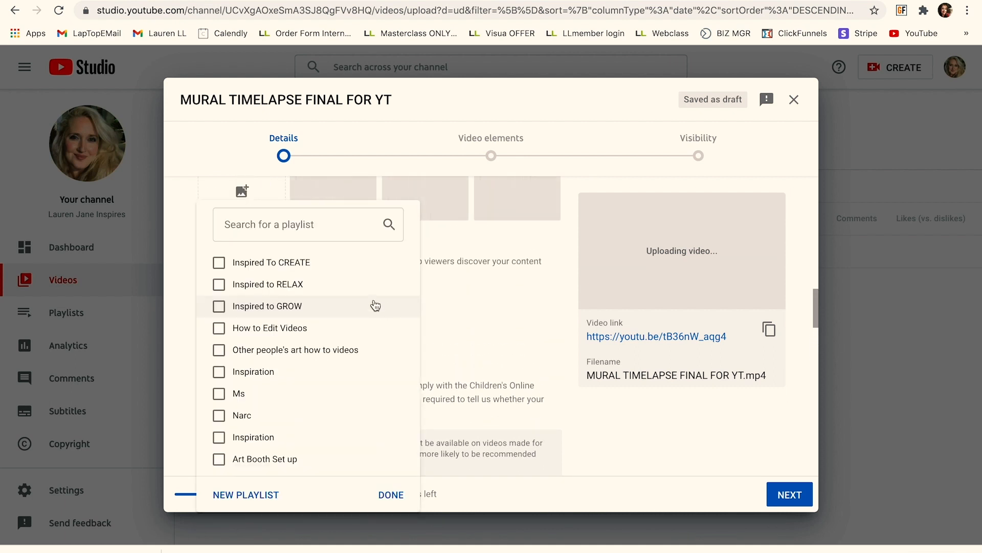
left_click(219, 262)
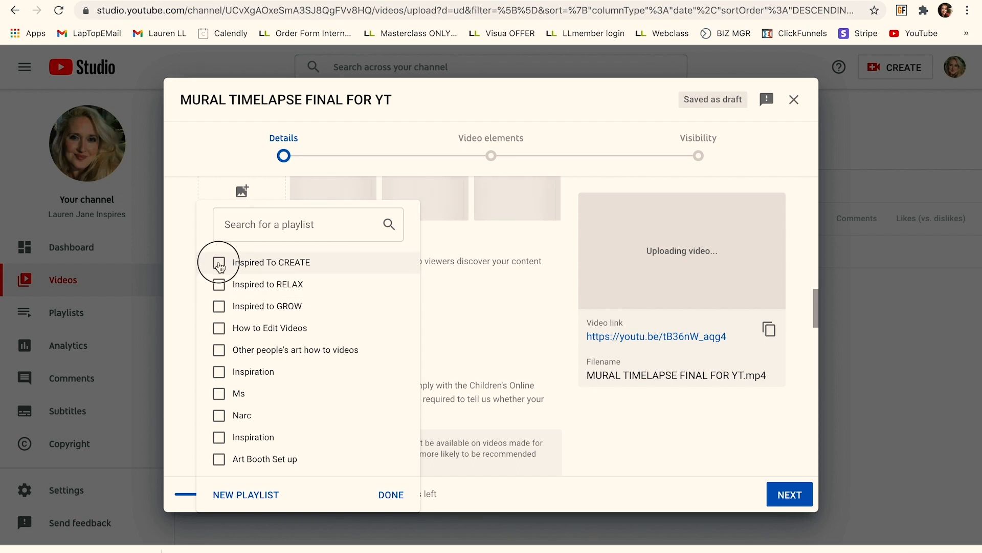
left_click(395, 494)
Step: Upload the image Art Mural Time Lapse YT THUMBNAIL .jpg as the video's custom thumbnail
scroll(420, 310, "up", 3)
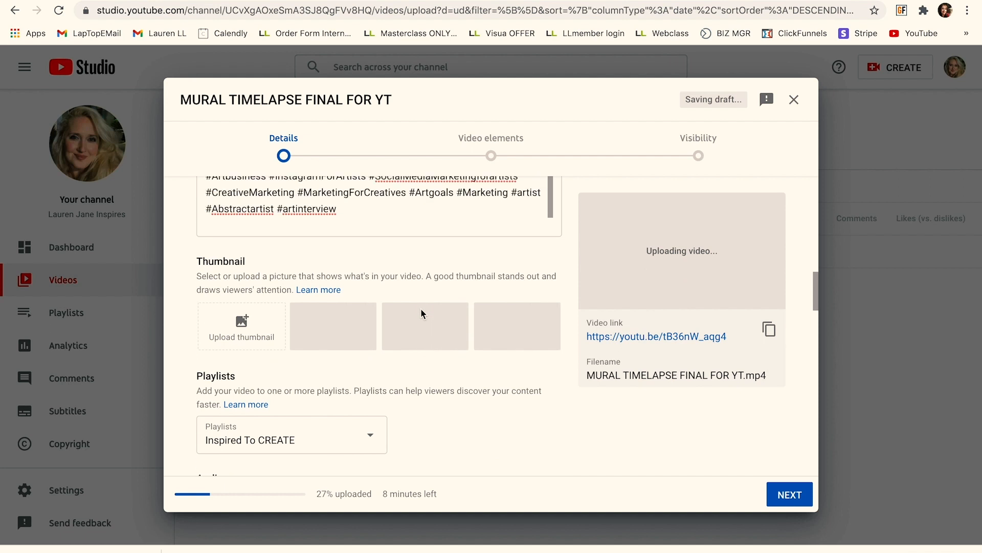
left_click(241, 377)
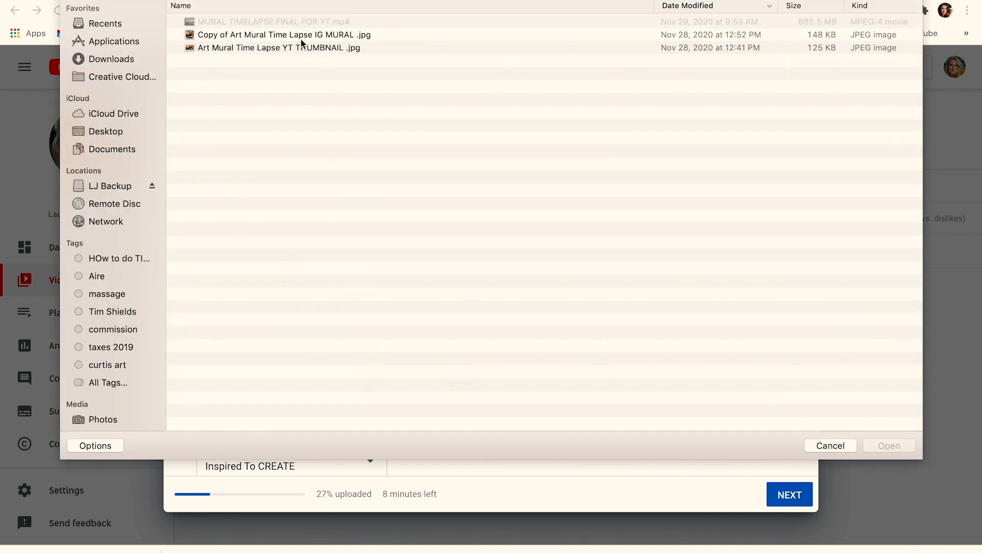
left_click(299, 49)
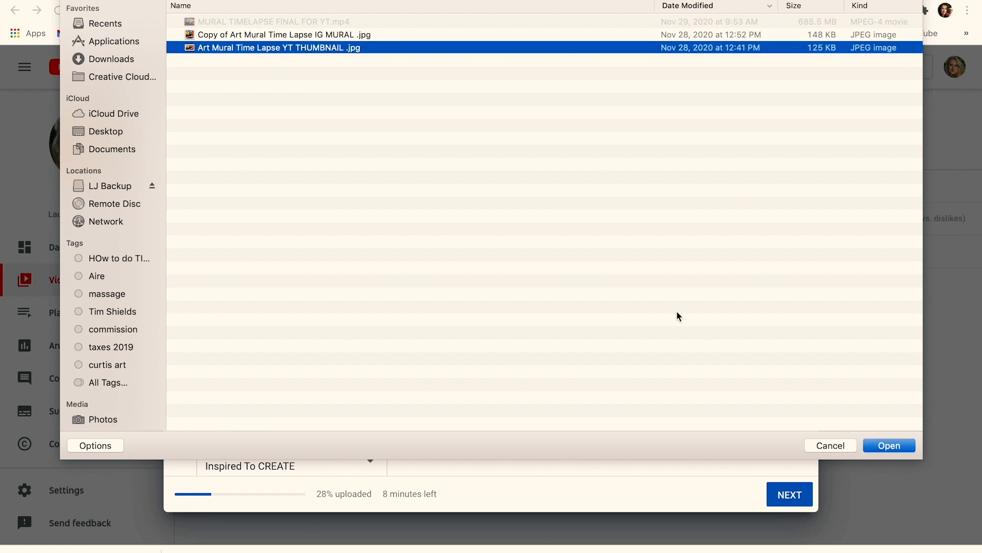
left_click(882, 451)
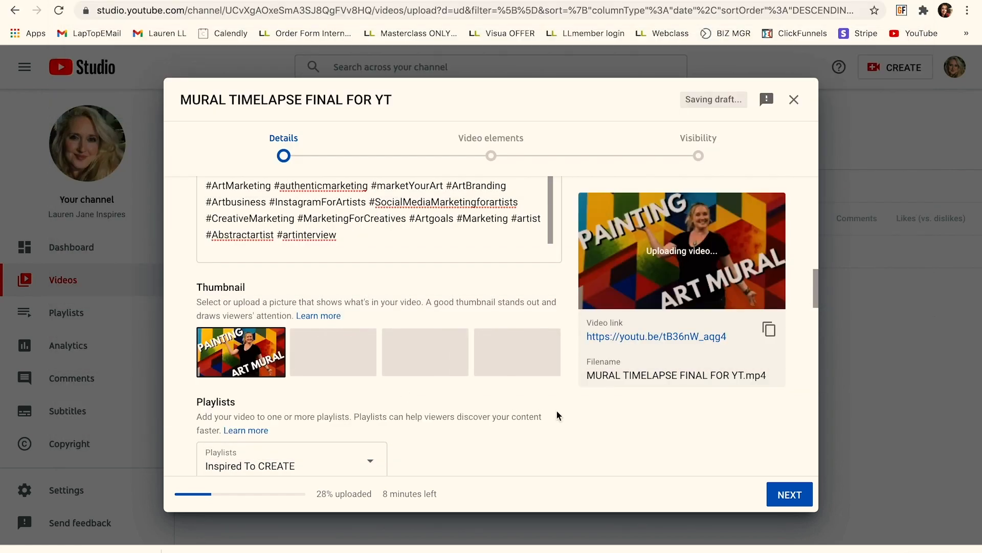
scroll(555, 410, "down", 3)
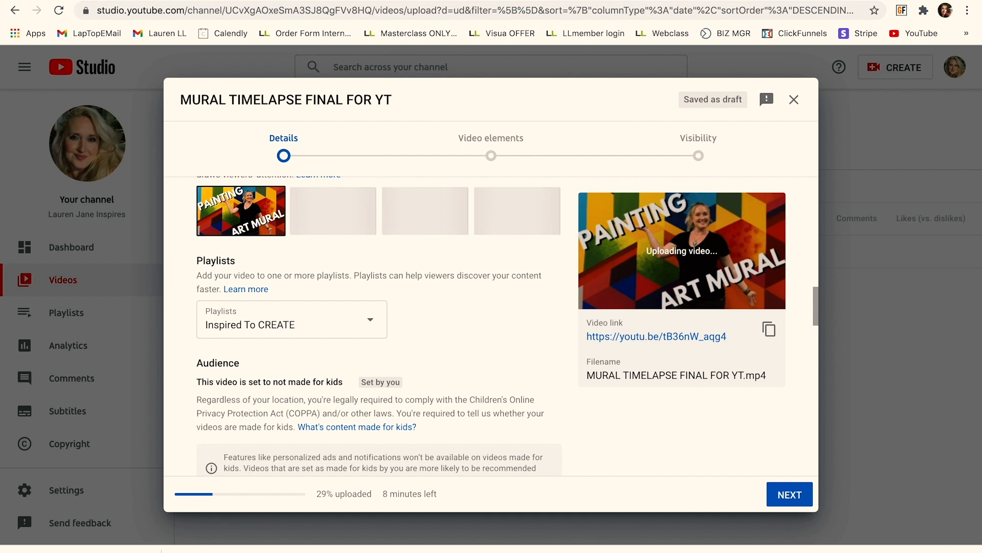
Step: Switch to Canva, search the design types for "you" and create a new YouTube Thumbnail design
left_click(290, 1)
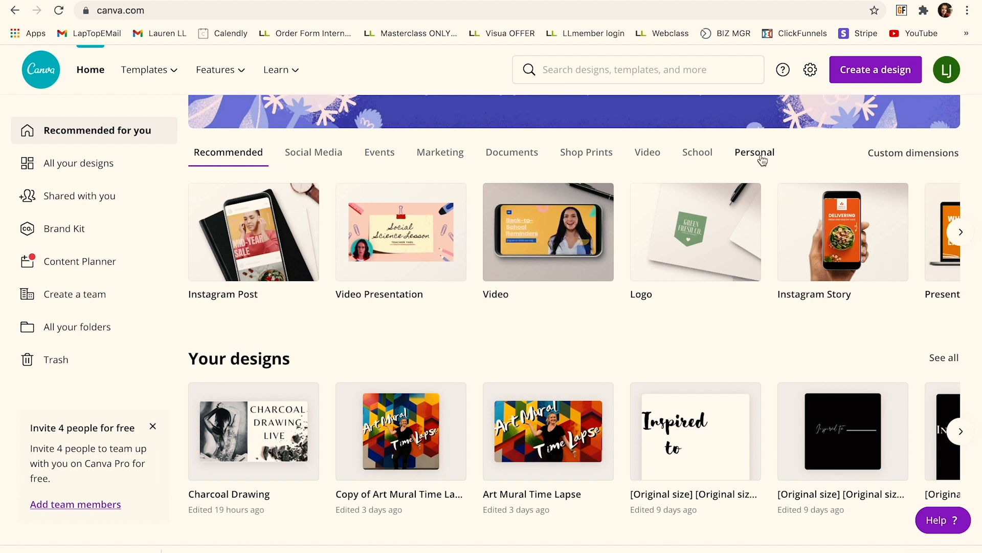
left_click(890, 71)
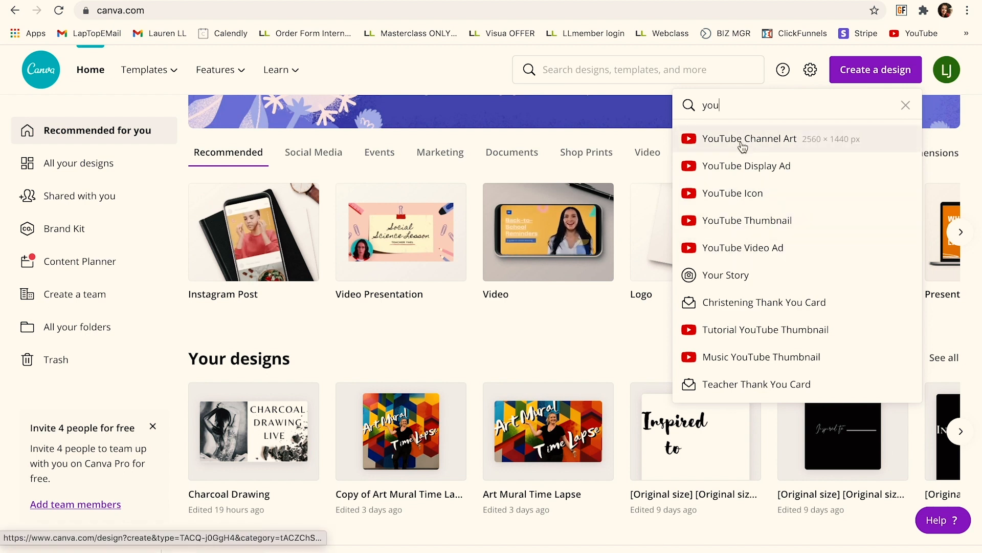
left_click(757, 216)
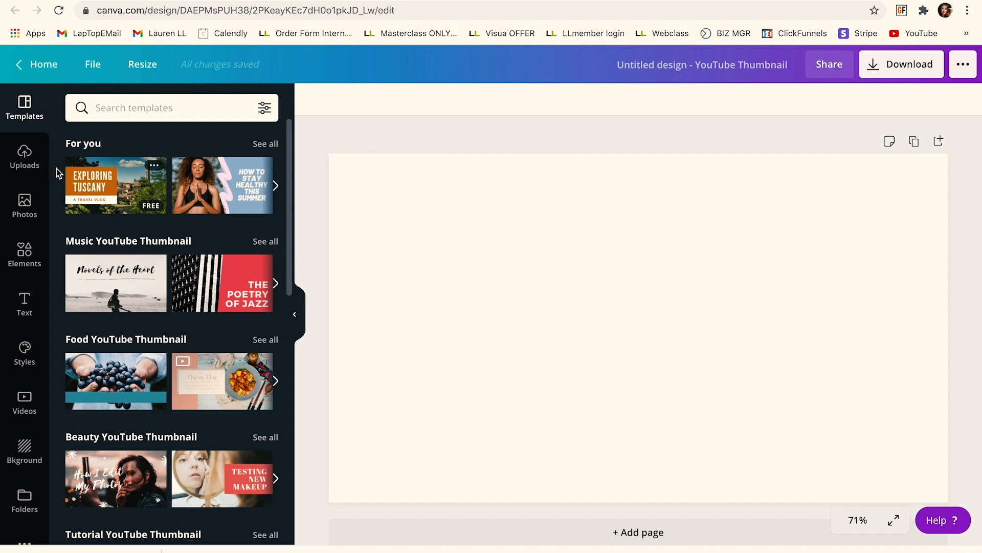
Step: Place the uploaded photo of the woman in front of the mural and enlarge it to cover the whole canvas
left_click(24, 155)
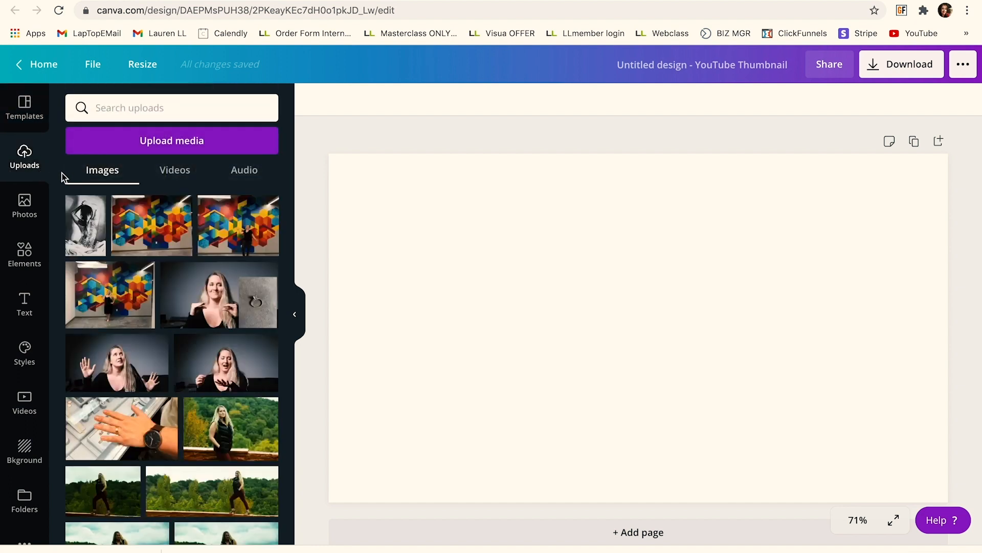
left_click_drag(238, 225, 439, 298)
left_click_drag(401, 265, 322, 141)
left_click_drag(746, 195, 903, 154)
left_click_drag(780, 276, 821, 278)
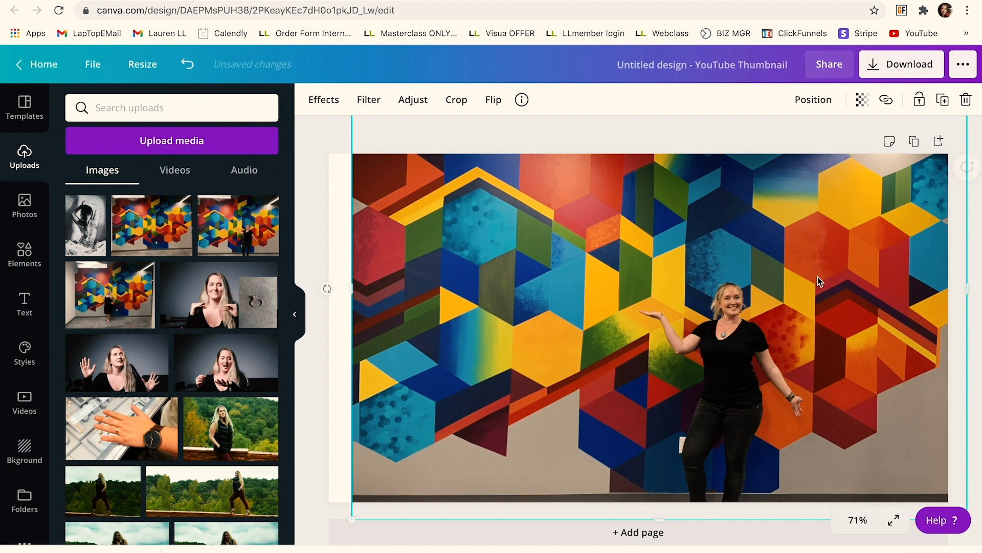
left_click_drag(357, 518, 296, 534)
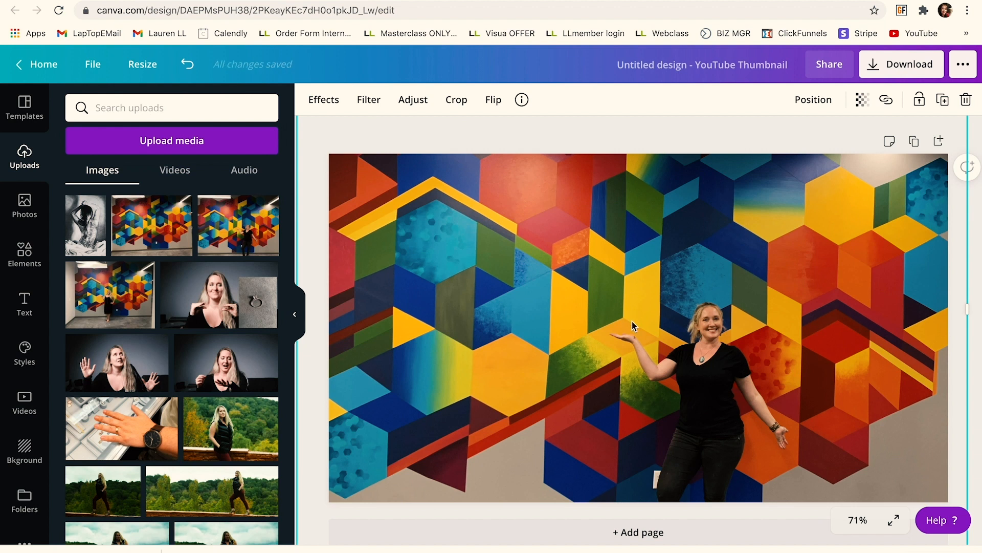
Step: Enlarge the mural photo further and reposition it so the woman stands in the lower right half of the thumbnail
left_click_drag(791, 395, 721, 302)
left_click_drag(906, 461, 911, 509)
left_click_drag(733, 402, 751, 429)
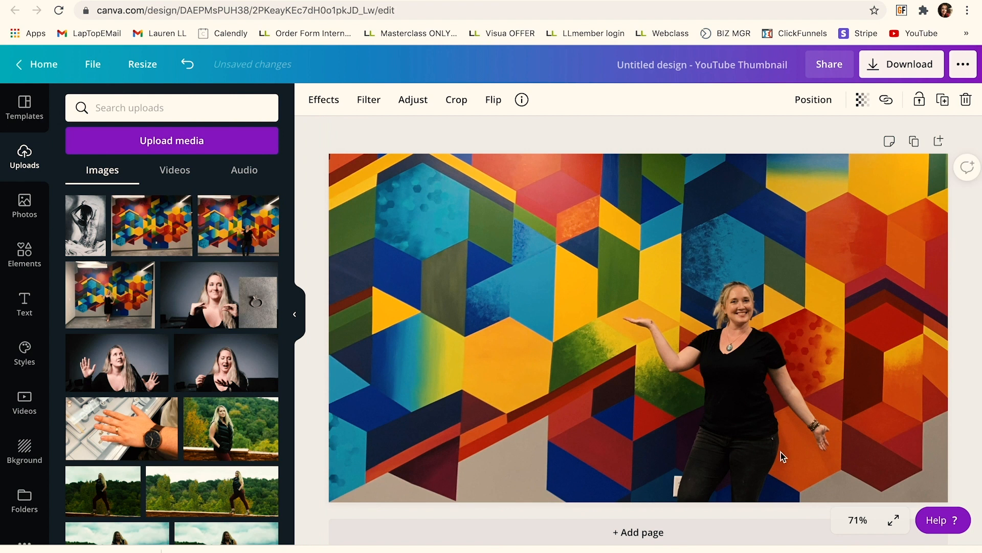
Step: Add a heading text box in Open Sans Extra Bold and enlarge it to font size 97.2, about 948 by 155
left_click(25, 303)
left_click(217, 186)
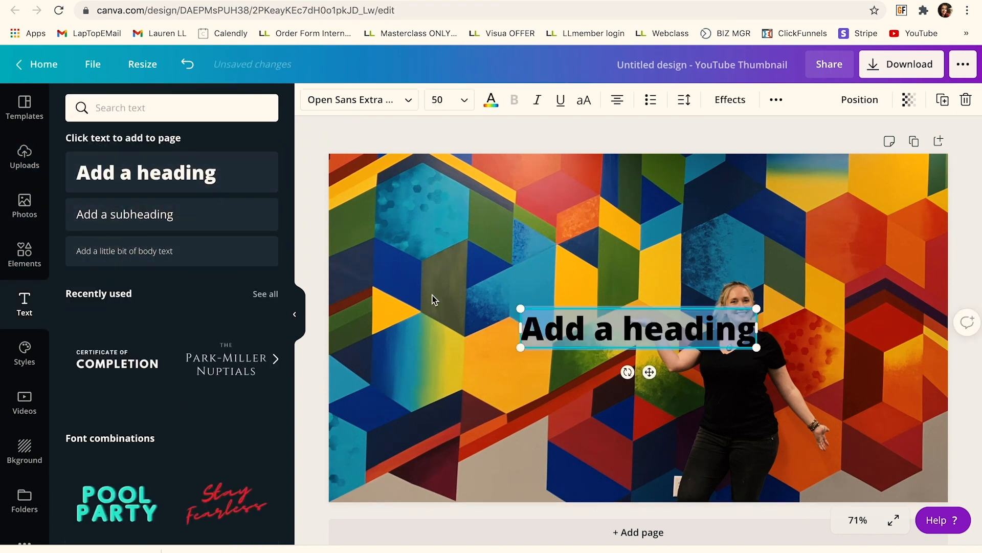
left_click(400, 105)
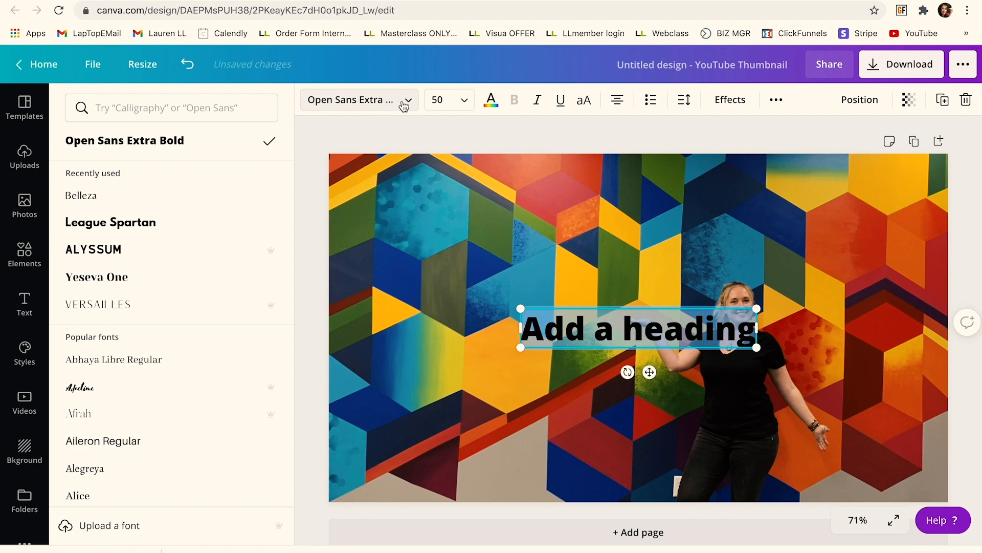
left_click(409, 102)
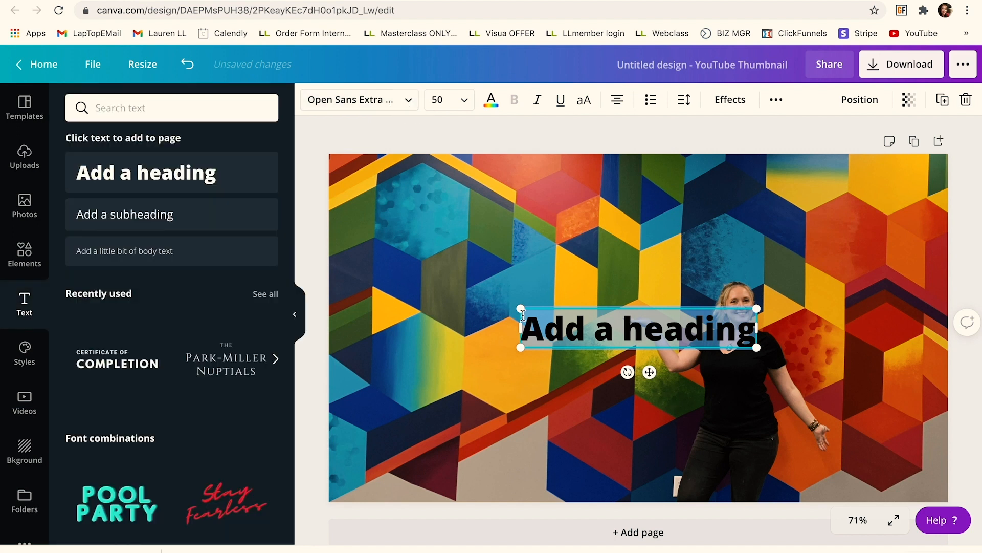
left_click_drag(519, 308, 318, 152)
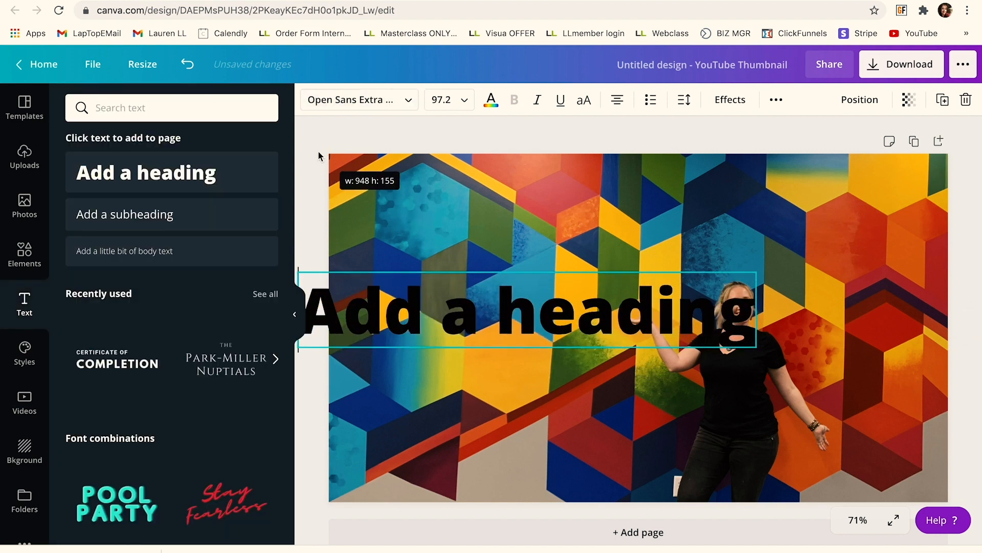
Step: Move the heading to the upper part of the thumbnail, above the woman's head
double_click(521, 314)
left_click(486, 409)
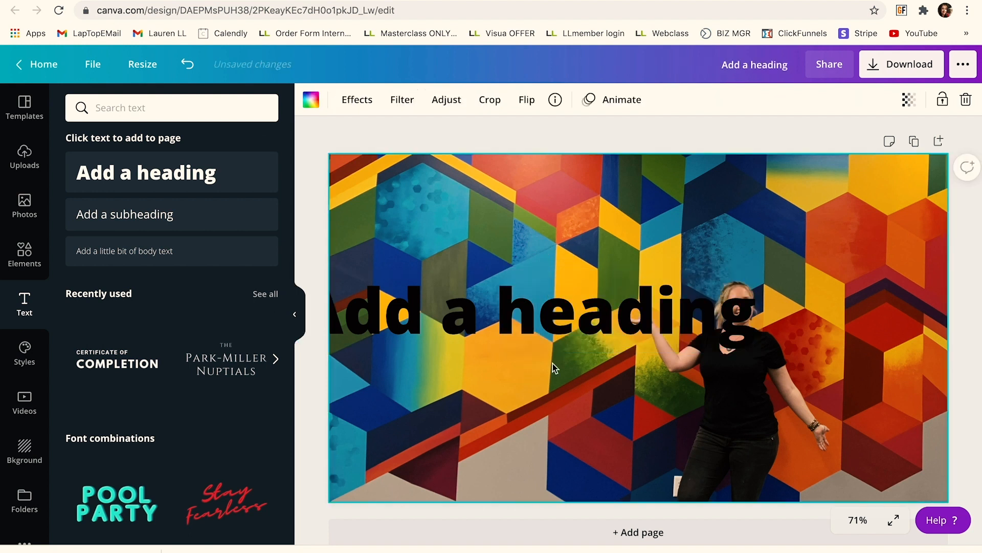
left_click_drag(548, 314, 634, 228)
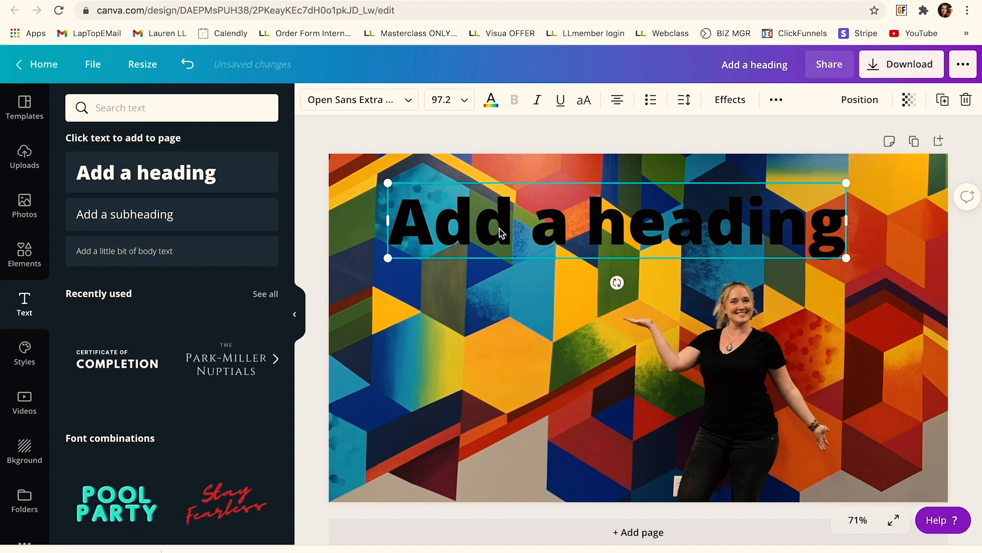
Step: Change the heading's text color from the document colors to white
left_click(491, 100)
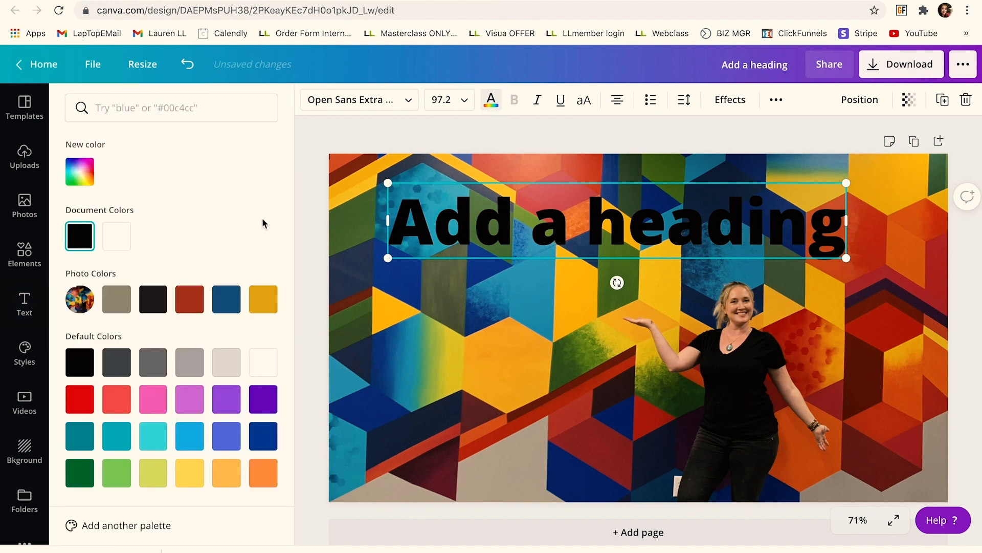
left_click(117, 236)
key("Escape")
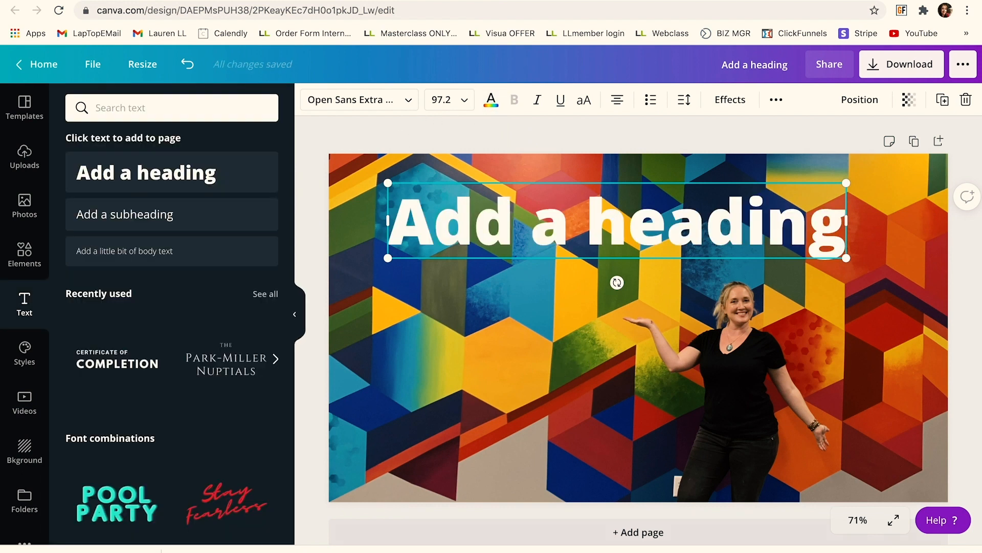
Step: Enlarge the heading to font size 119 and center it along the thumbnail's upper edge
left_click(859, 527)
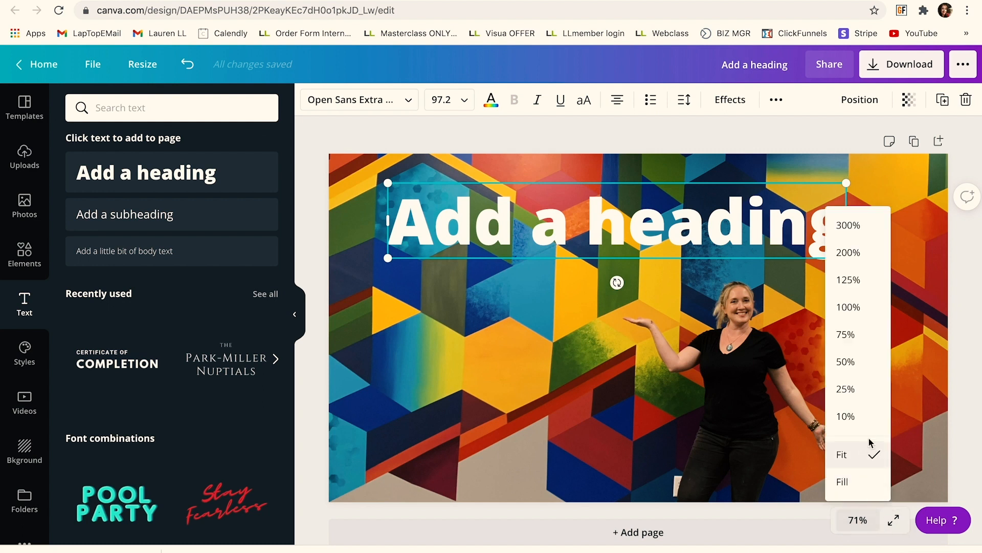
left_click(861, 390)
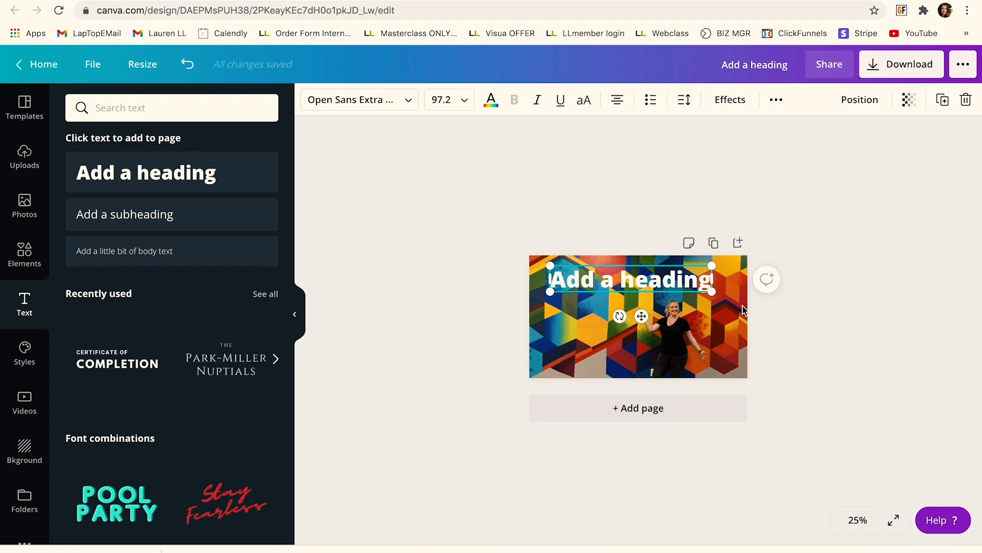
mouse_move(712, 294)
left_mouse_down()
mouse_move(747, 309)
mouse_move(713, 276)
left_mouse_up()
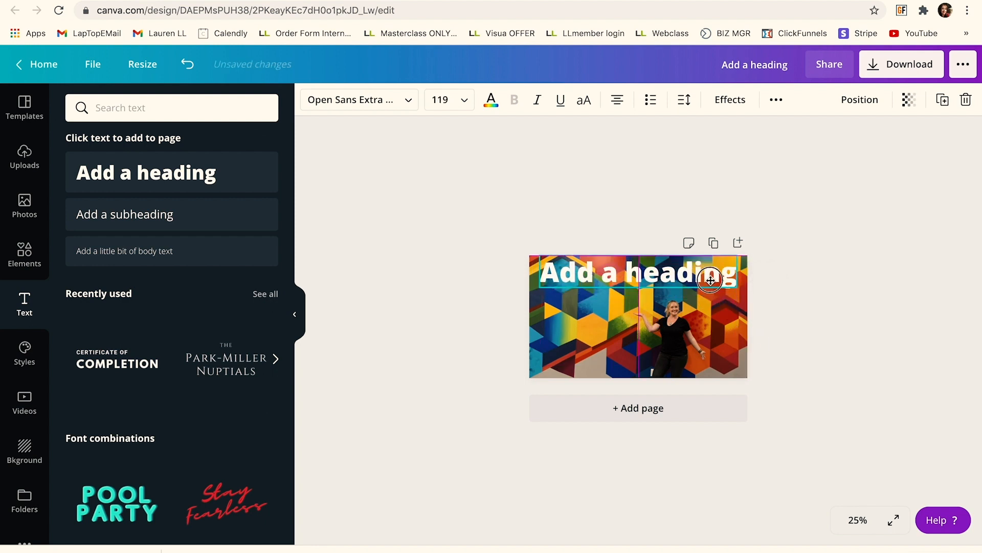
Step: Break the heading into three lines with one word each and move it to the area left of the woman
left_click(631, 266)
key("Return")
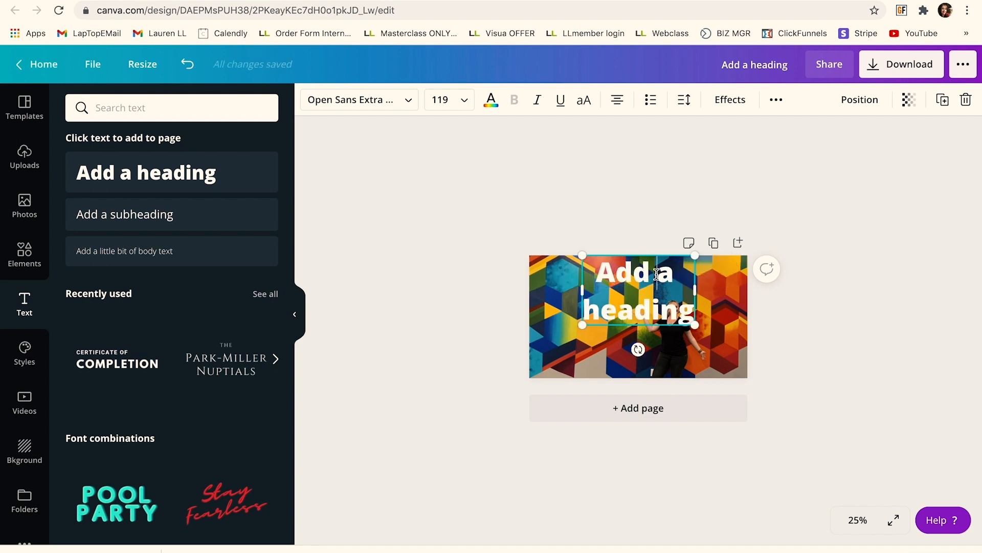
left_click(655, 272)
key("Return")
left_click(819, 346)
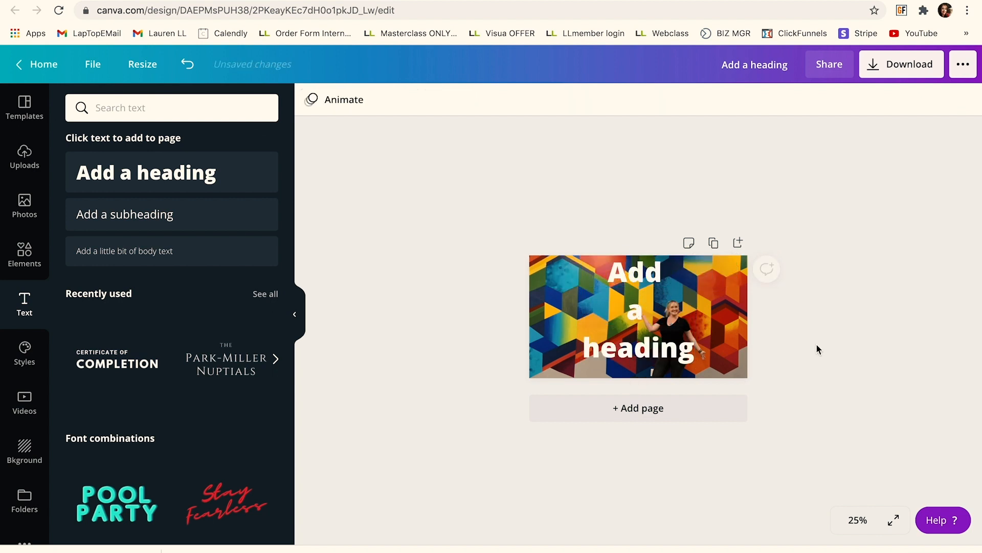
left_click_drag(635, 311, 590, 315)
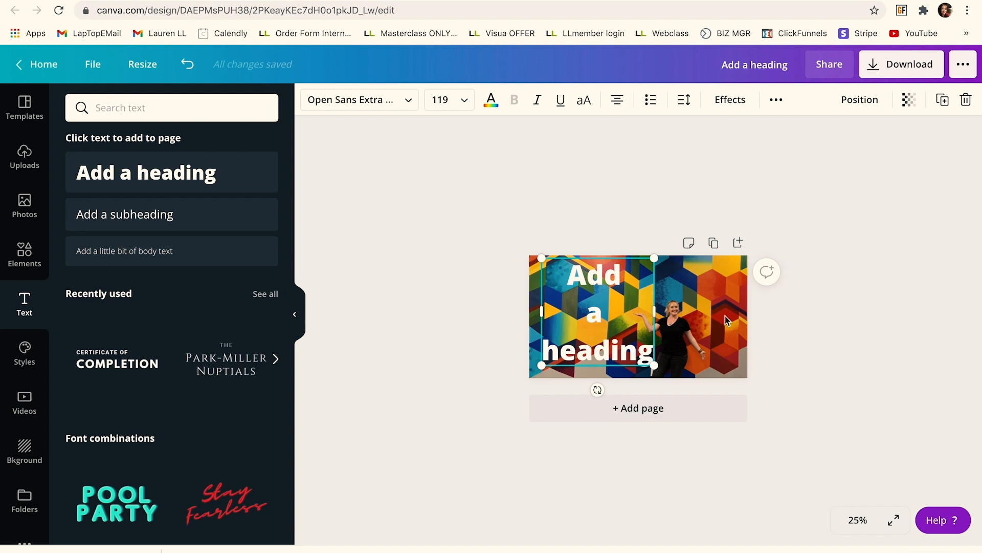
left_click(806, 335)
Step: Enlarge the background photo within its crop and reposition it so the woman fills the thumbnail's right side
left_click(683, 328)
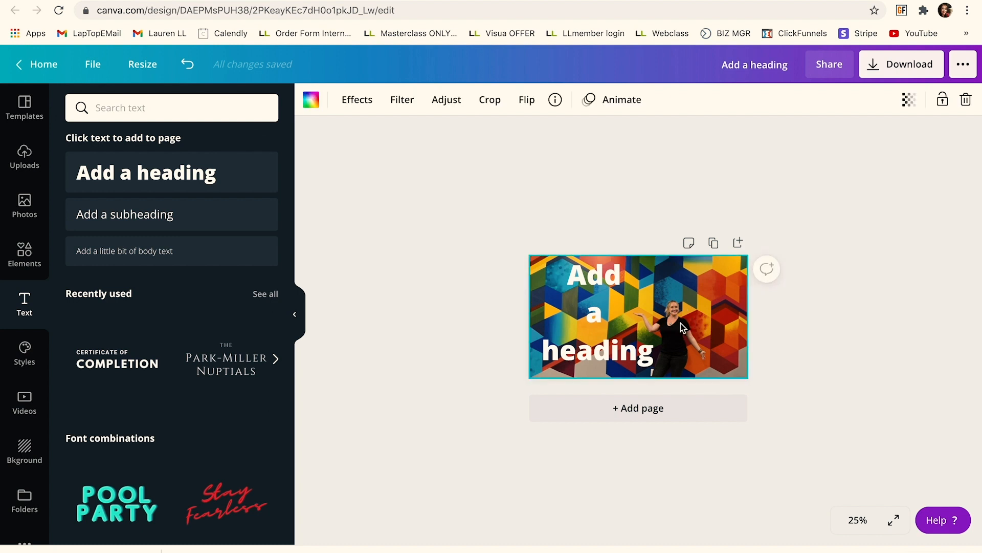
double_click(680, 324)
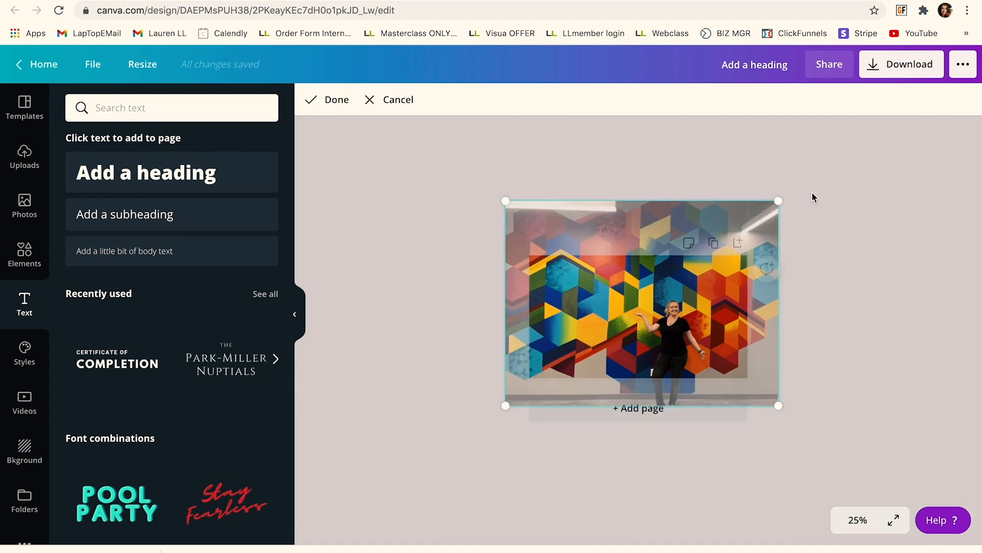
left_click_drag(778, 201, 950, 114)
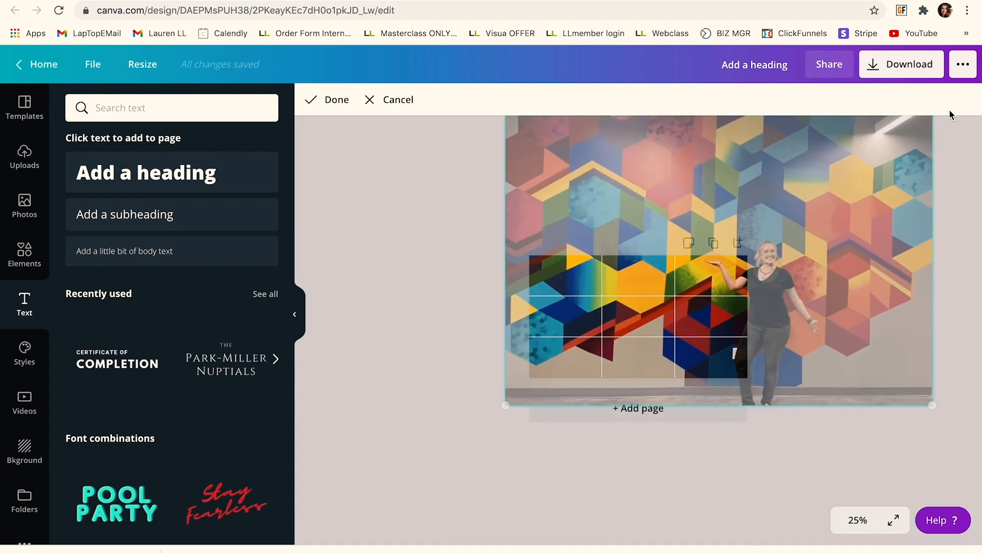
left_click_drag(880, 219, 789, 244)
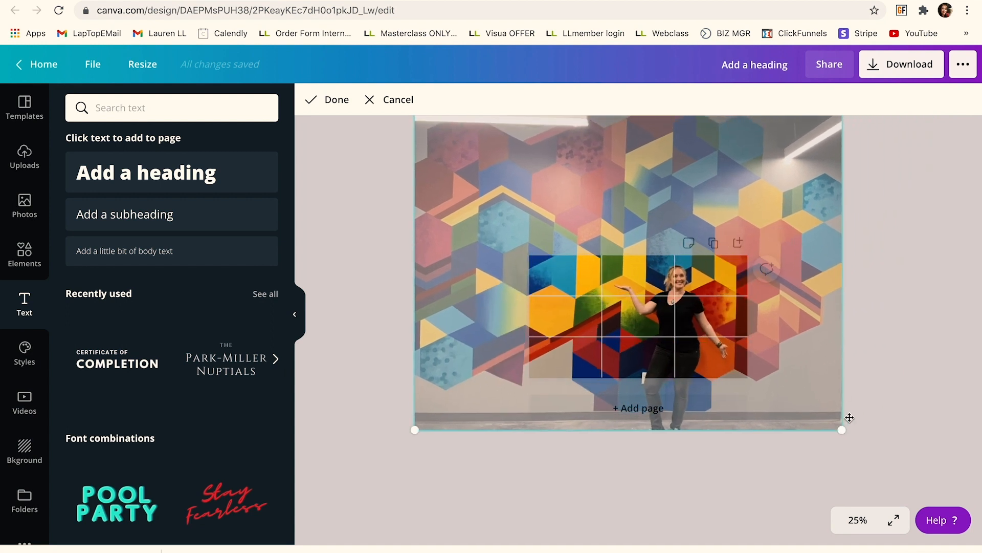
left_click_drag(839, 428, 921, 499)
left_click_drag(877, 458, 842, 427)
left_click(972, 388)
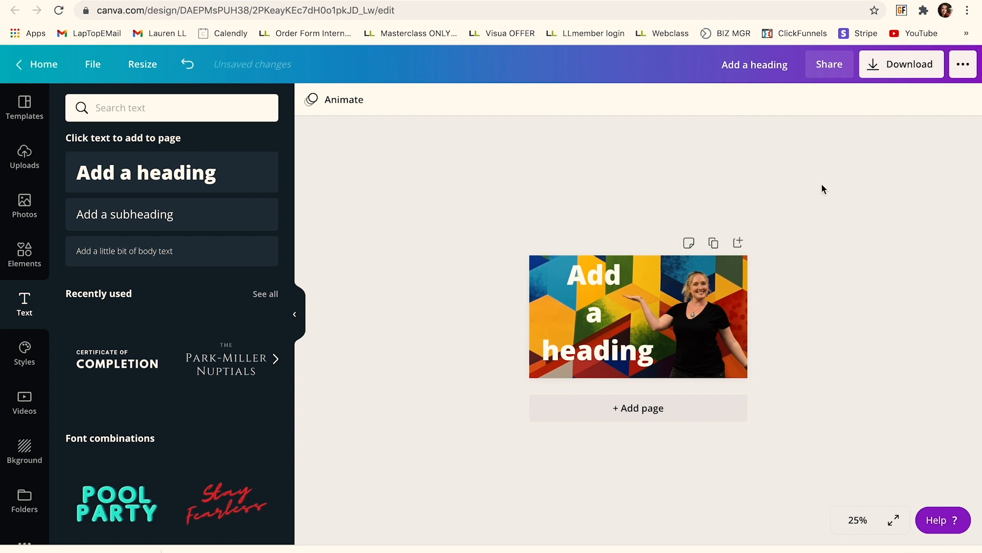
Step: Zoom the canvas out to 10% to examine how the thumbnail reads at a small size
left_click(700, 310)
left_click(858, 520)
left_click(869, 420)
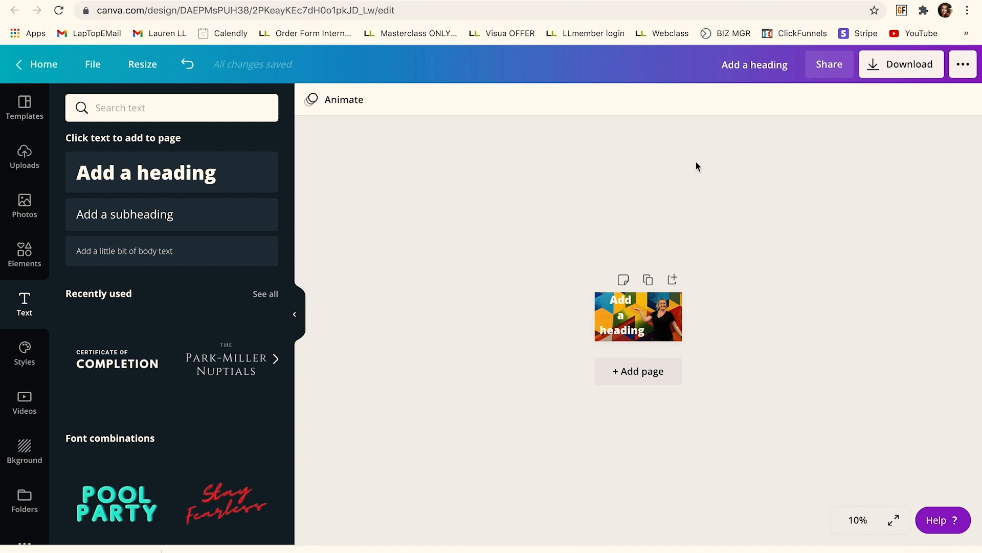
Step: Examine the download file type options for the thumbnail, including PNG and JPG, without downloading it
left_click(916, 67)
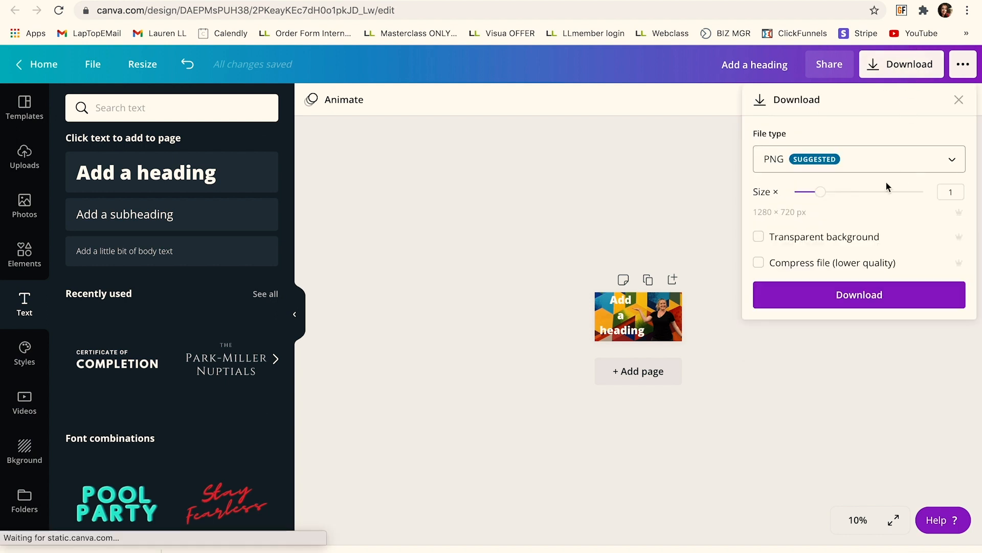
left_click(936, 162)
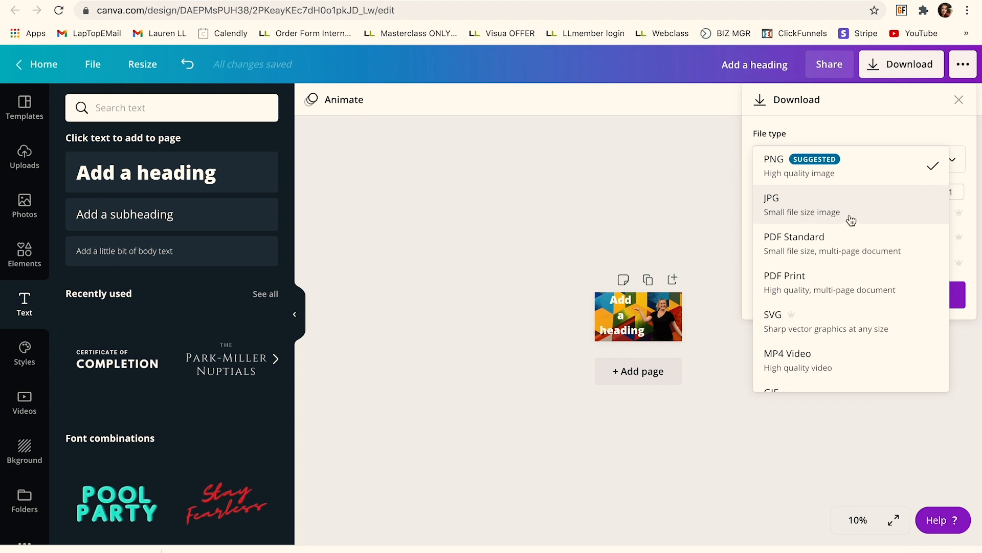
left_click(686, 183)
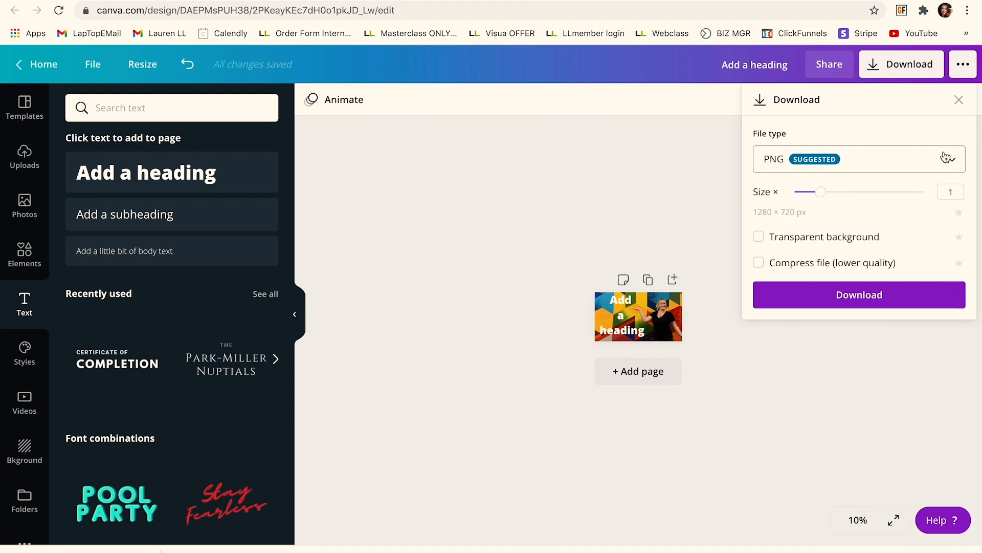
left_click(536, 153)
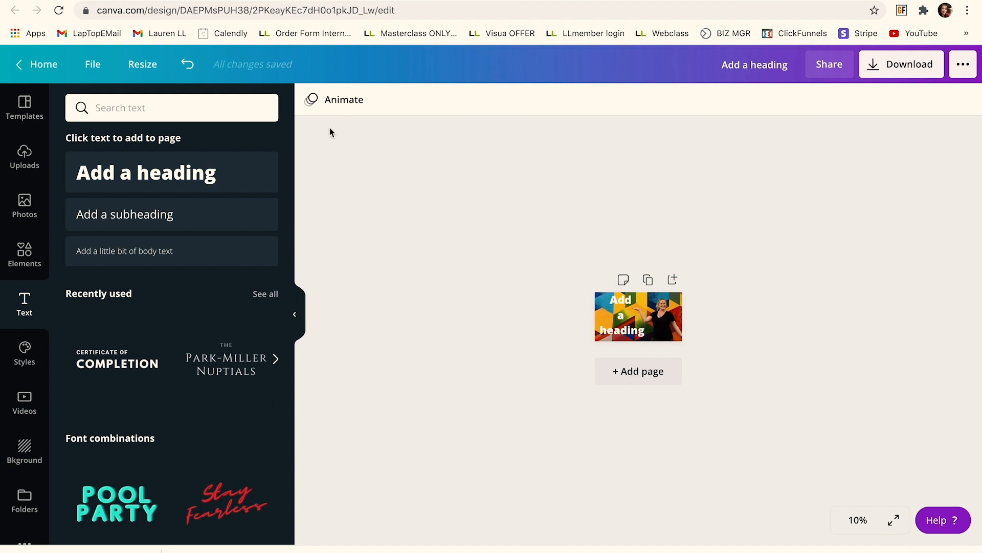
Step: Create a resized copy of the thumbnail design in the Instagram Post format
left_click(150, 68)
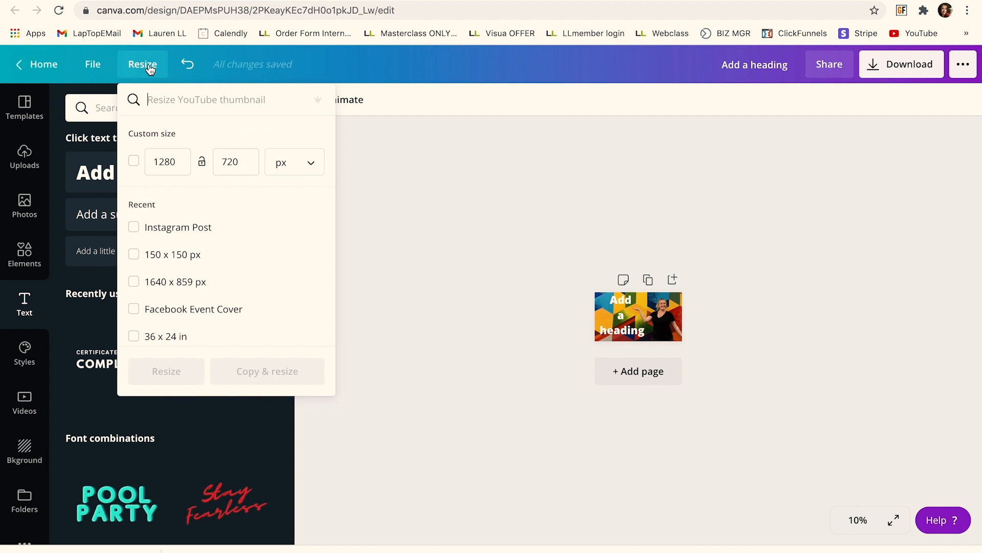
left_click(135, 230)
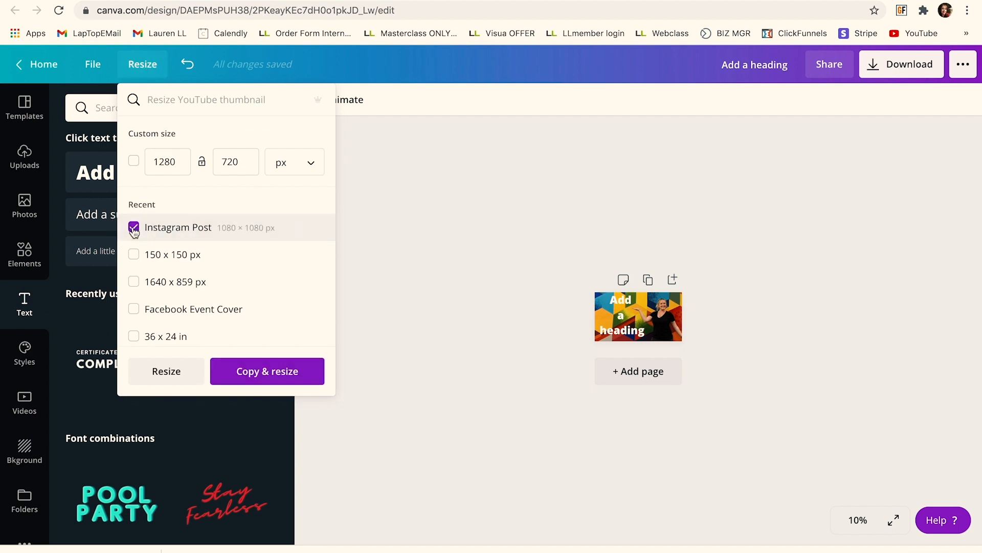
left_click(274, 379)
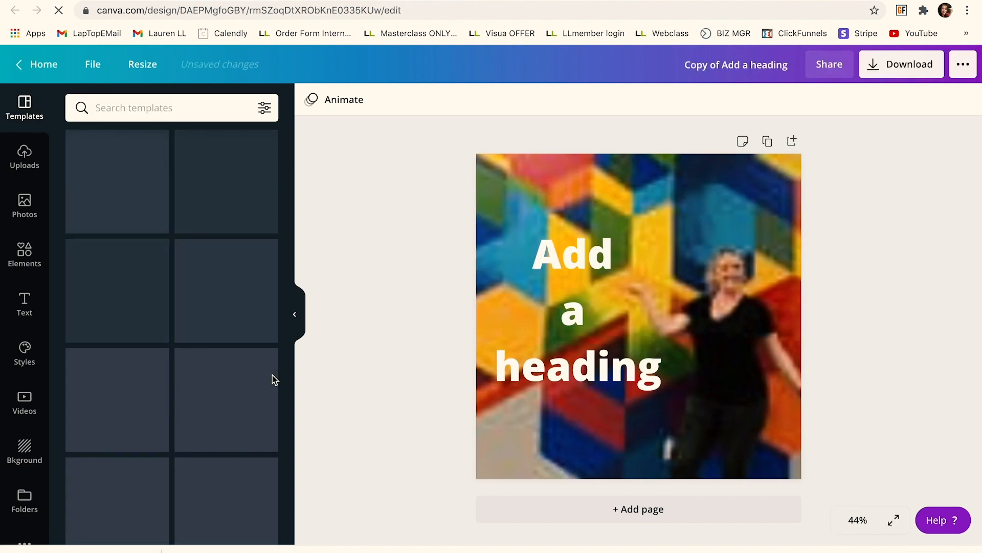
Step: Move the heading to the upper left of the Instagram post and shift the background photo so the woman sits below it
left_click_drag(603, 358, 593, 281)
left_click(651, 416)
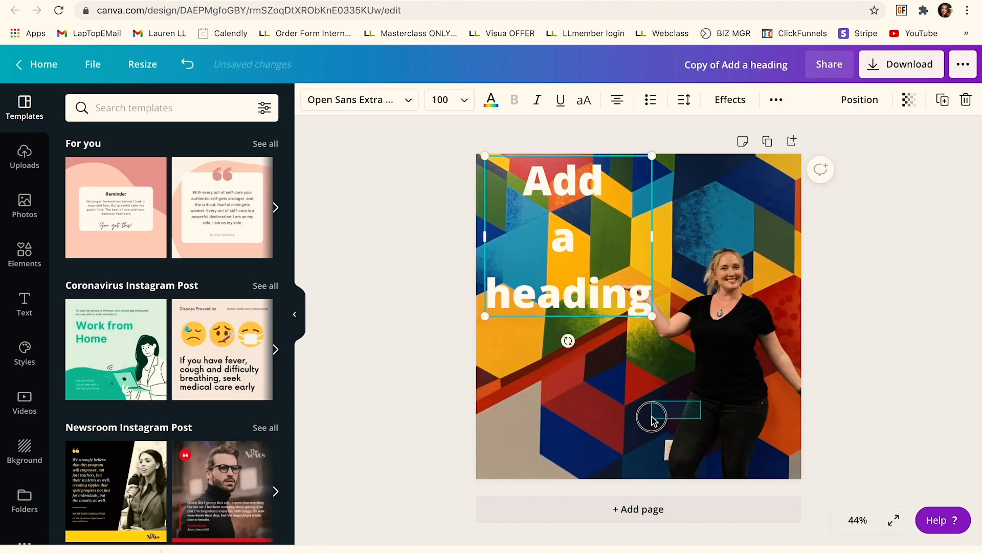
left_click(729, 331)
double_click(729, 331)
left_click_drag(729, 332, 693, 386)
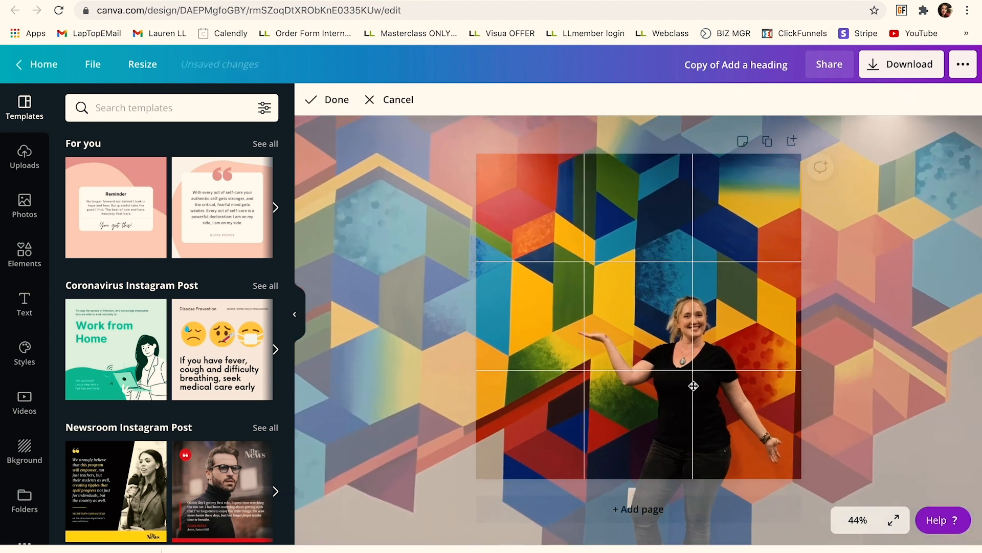
left_click(923, 279)
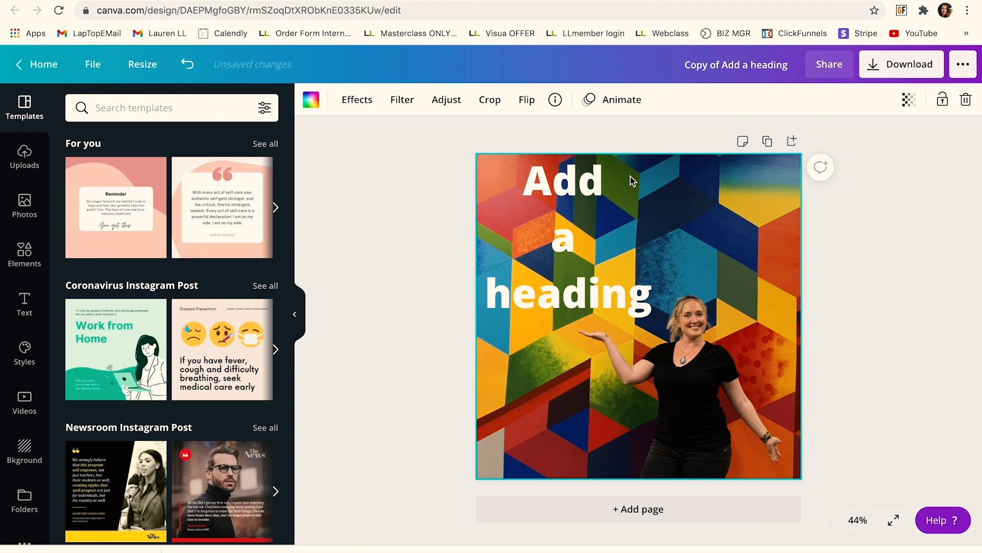
Step: Look at the download settings for the Instagram post copy and close them without downloading
left_click(906, 65)
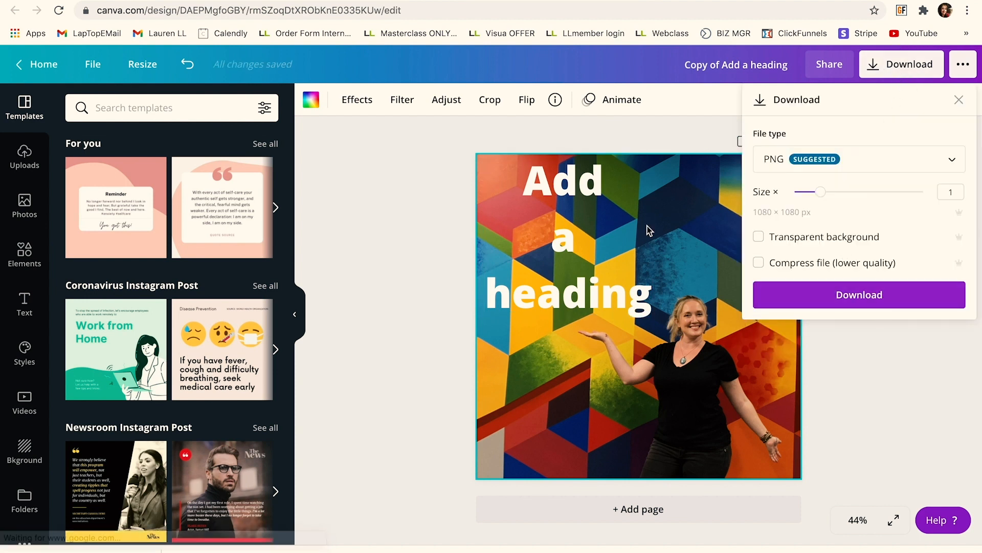
left_click(397, 368)
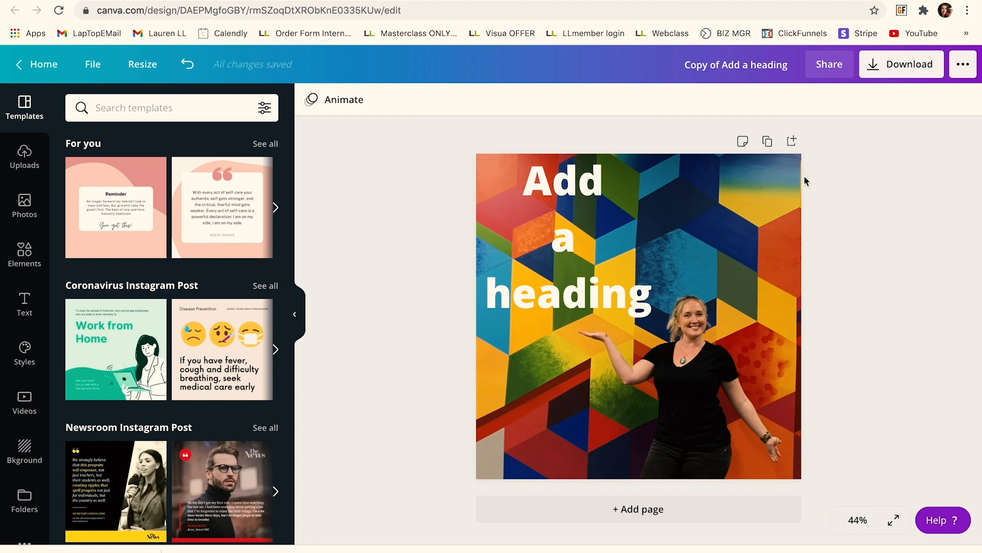
Step: Switch to YouTube Studio and review the upload details from the thumbnail and playlist down to tags, language and recording date
mouse_move(31, 14)
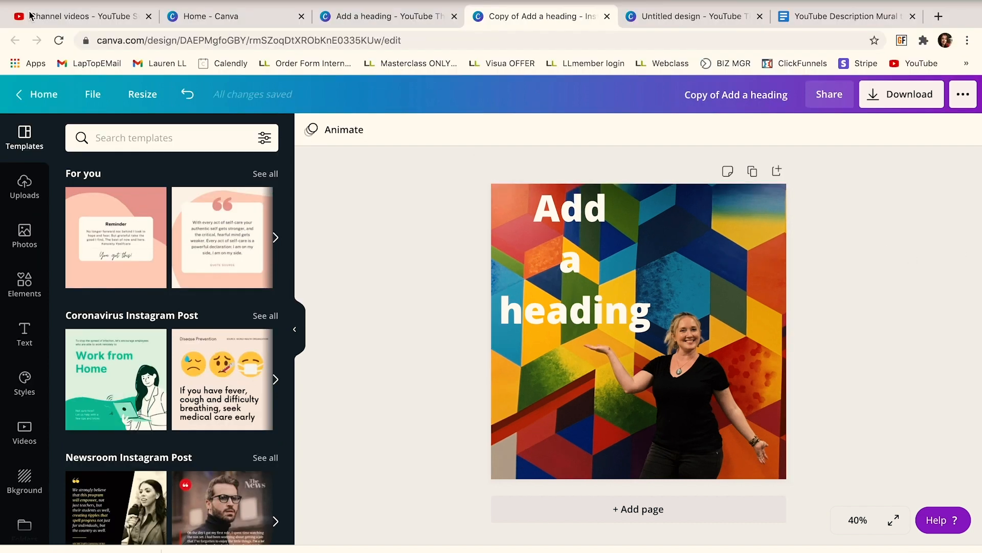
left_click(102, 16)
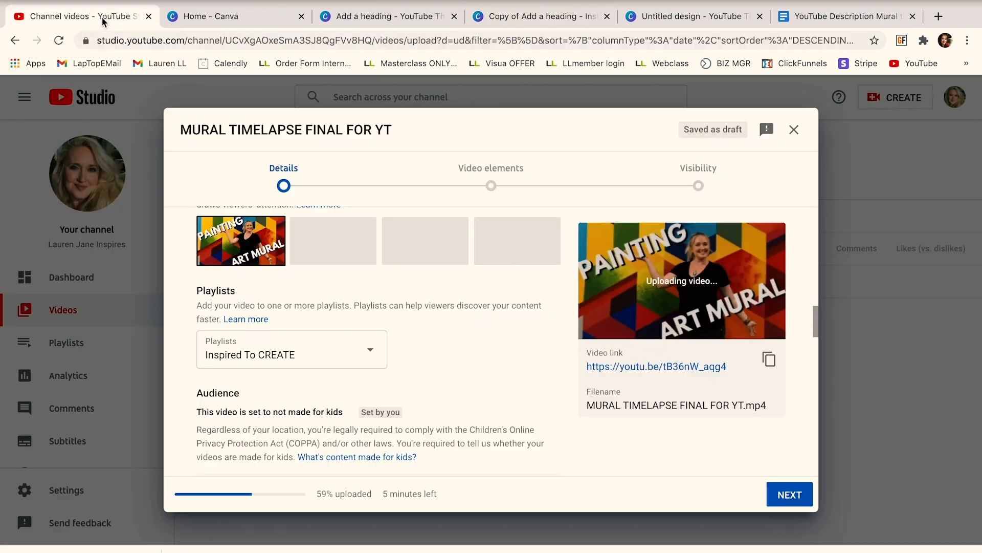
scroll(267, 258, "down", 1)
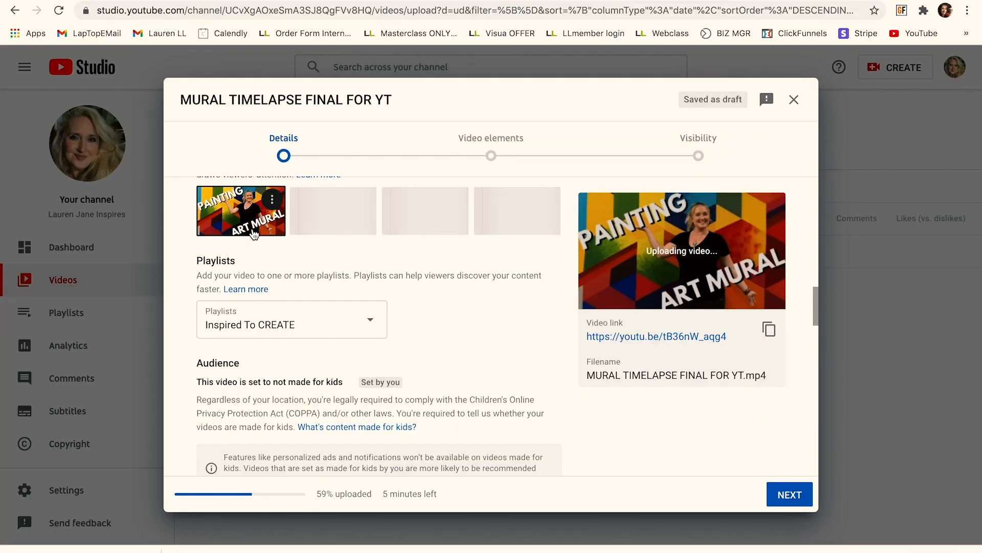
scroll(368, 396, "down", 1)
scroll(368, 396, "down", 9)
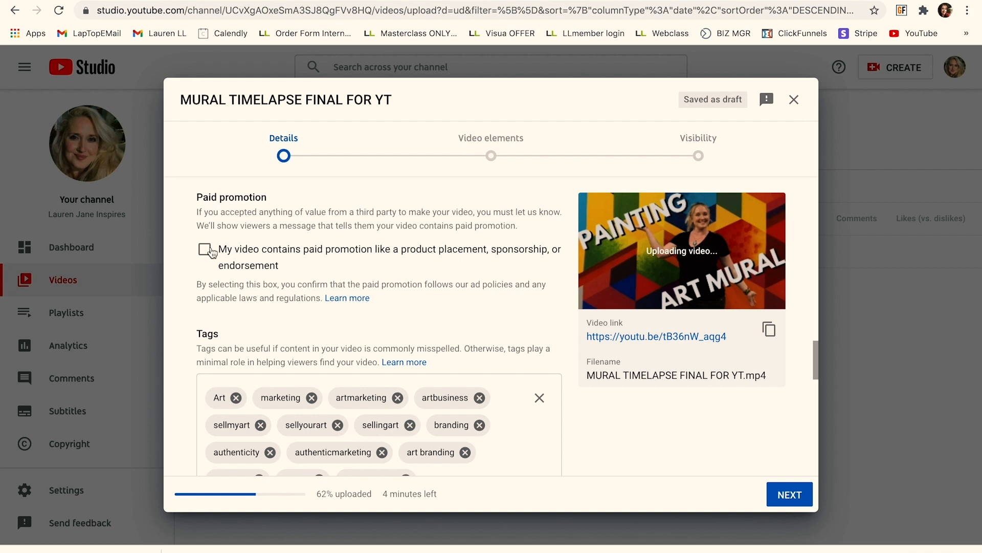
scroll(364, 269, "down", 3)
scroll(365, 269, "down", 5)
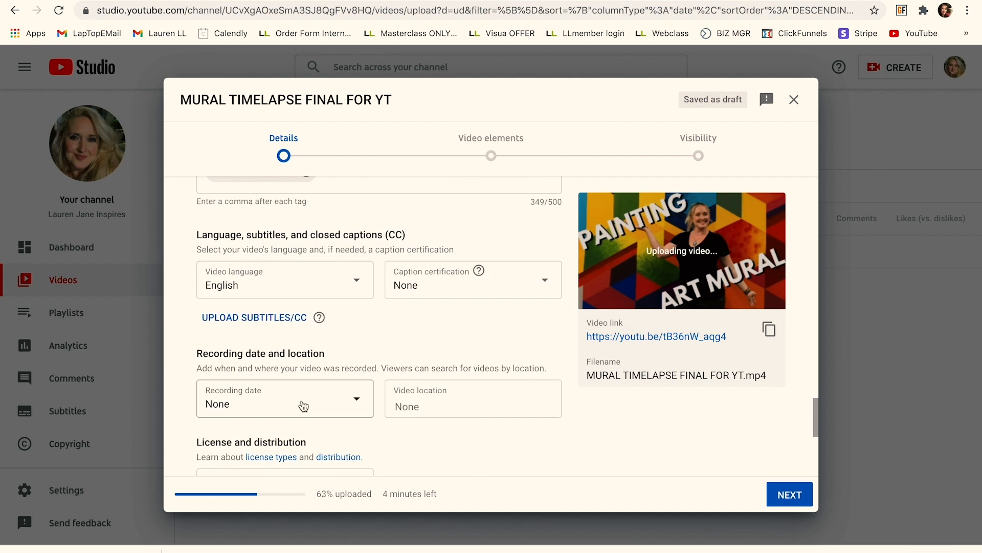
Step: Check the recording date calendar without choosing a date, and set the video location to Louisiana
scroll(353, 441, "down", 2)
left_click(361, 296)
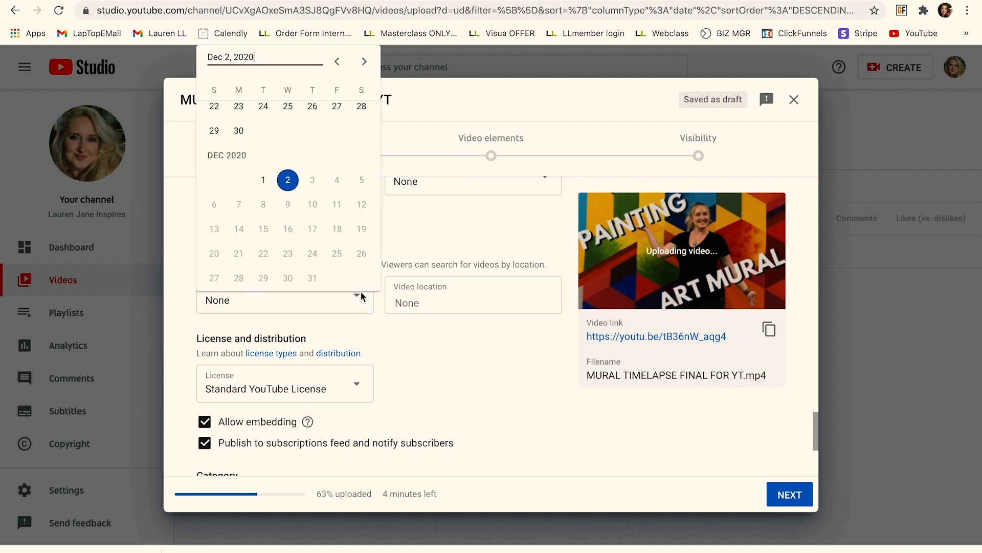
left_click(436, 352)
left_click(439, 299)
type("I")
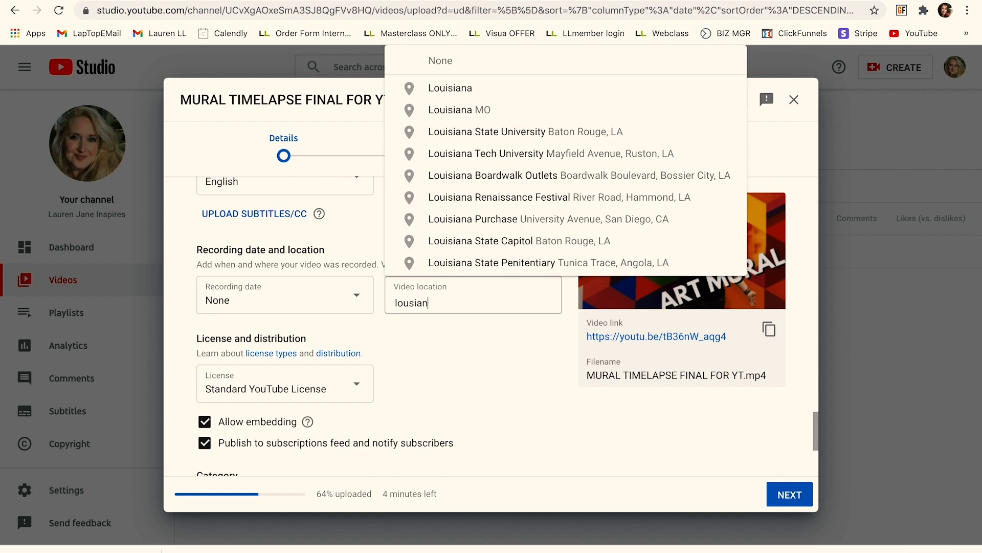
left_click(470, 87)
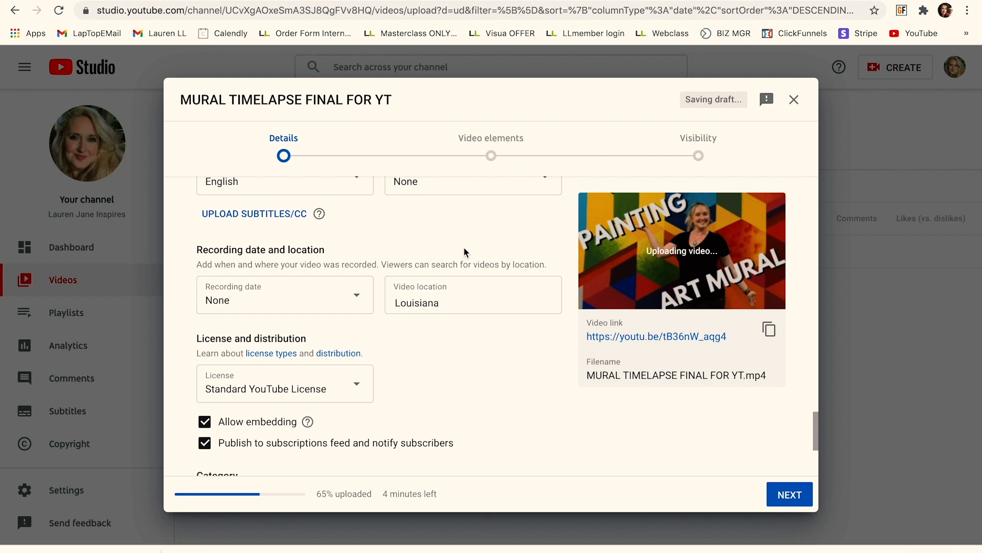
Step: Review the category list, keeping Howto & Style, and set comment visibility to hold potentially inappropriate comments for review
scroll(420, 370, "down", 2)
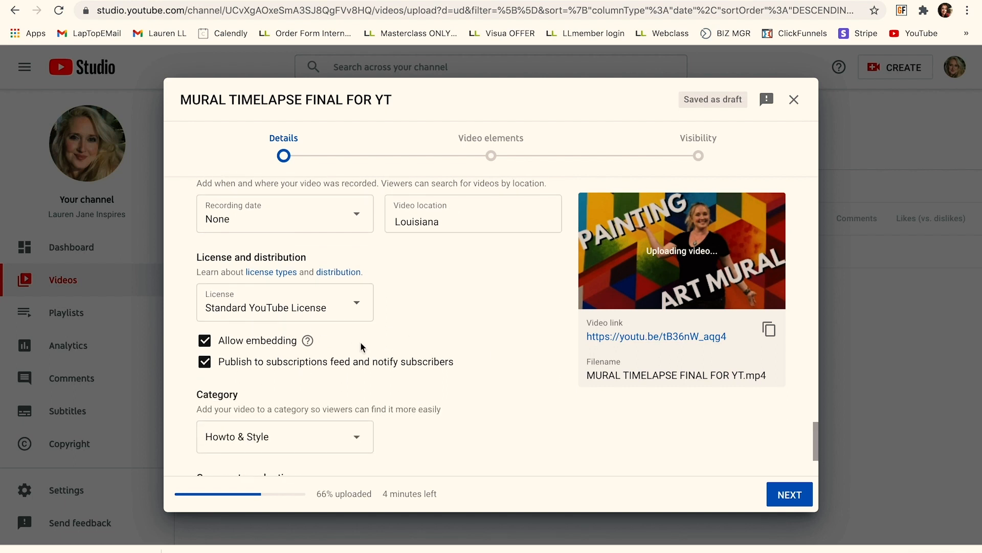
scroll(358, 343, "down", 2)
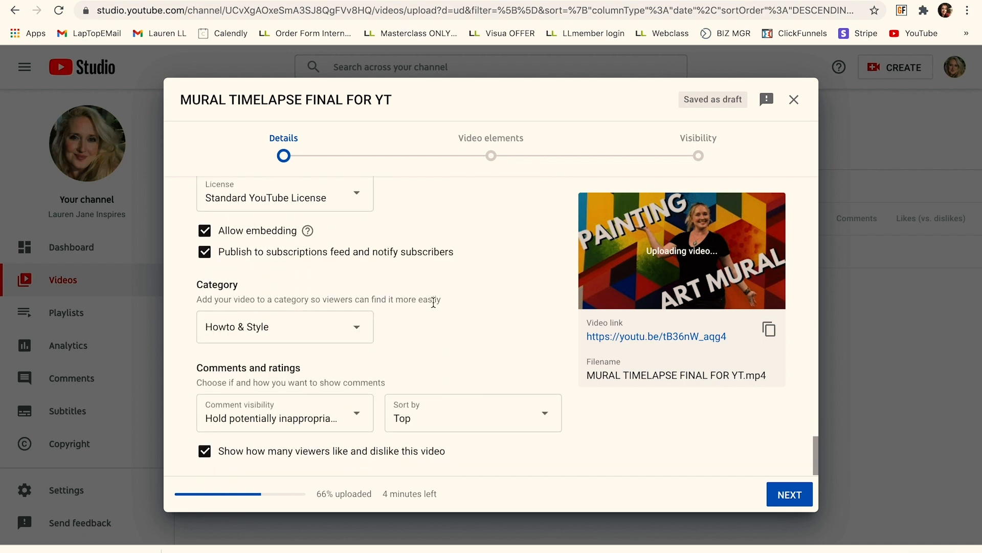
left_click(362, 326)
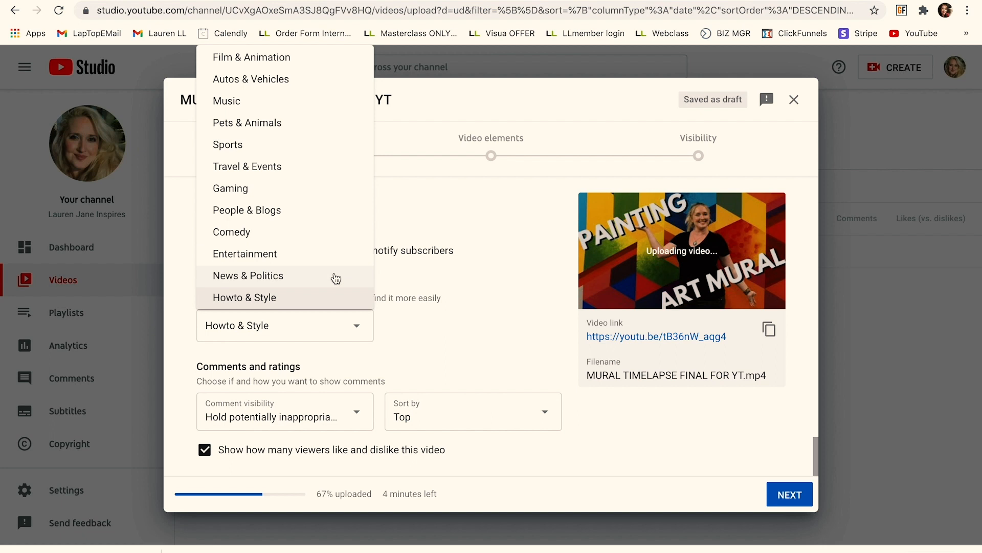
left_click(420, 320)
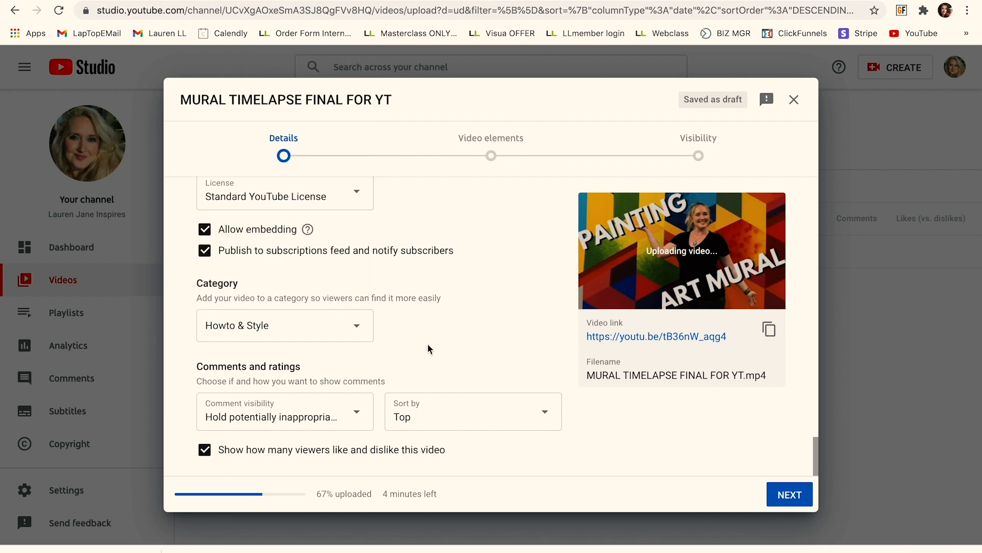
left_click(356, 417)
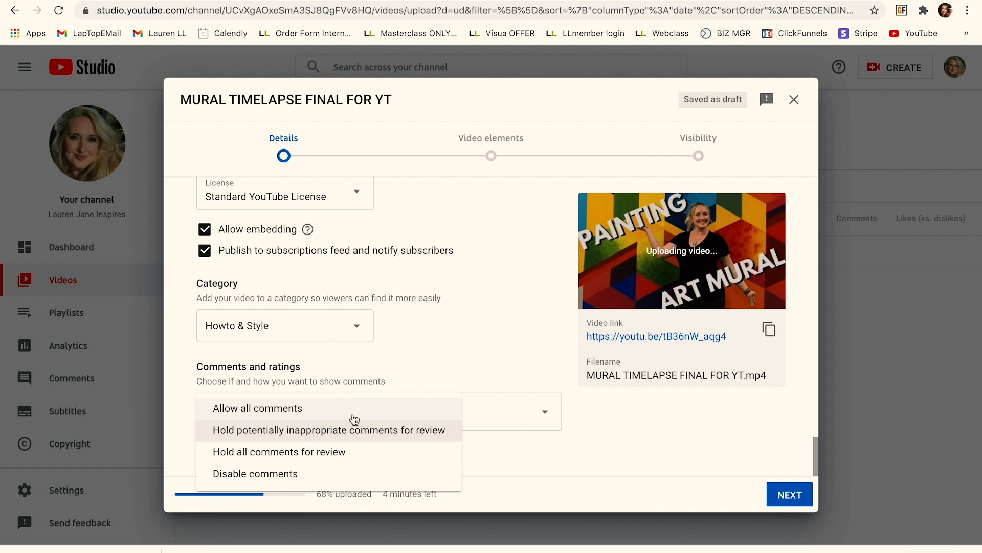
left_click(378, 437)
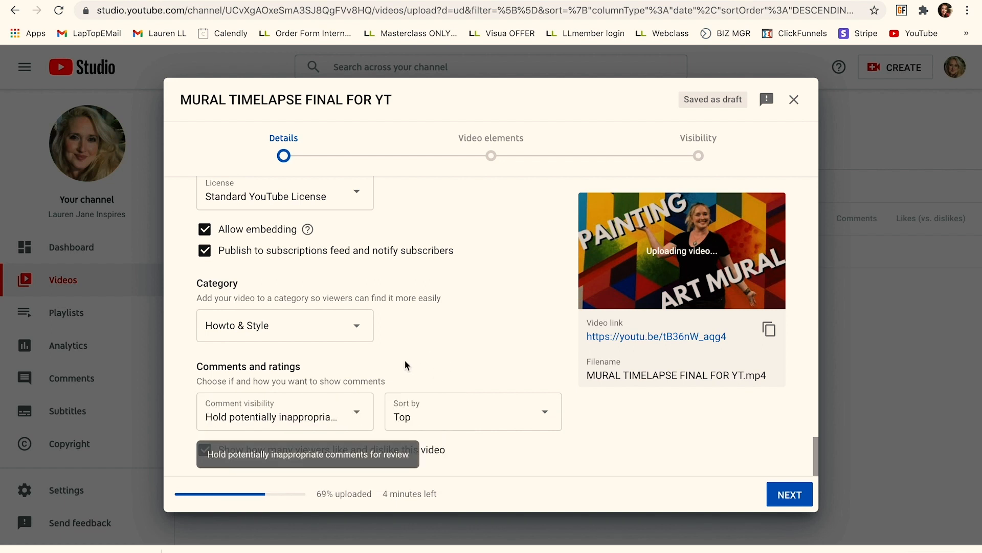
Step: Change the video title to "How to paint a MURAL TIMELAPSE |", removing "FINAL FOR YT"
scroll(405, 363, "up", 15)
scroll(404, 360, "up", 15)
scroll(404, 359, "up", 15)
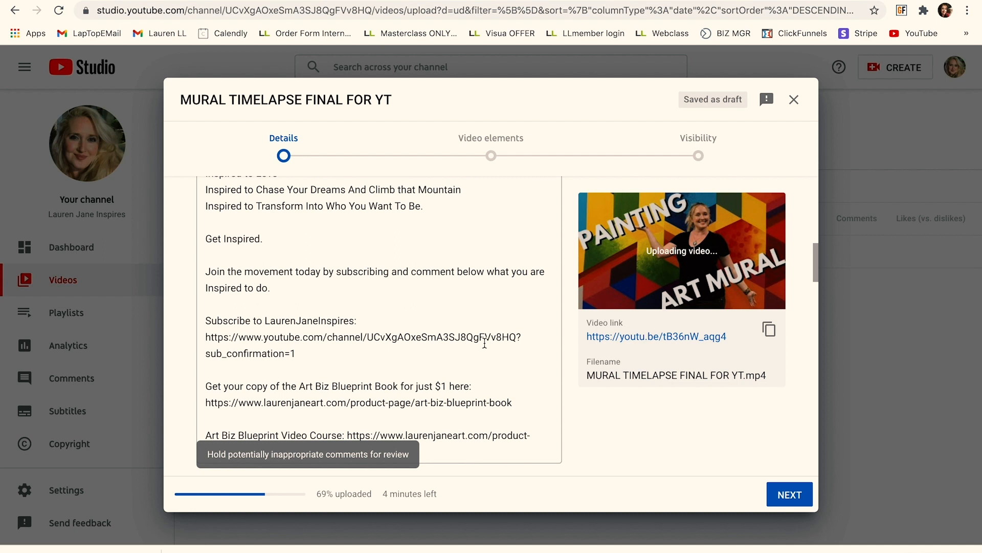
scroll(331, 280, "up", 5)
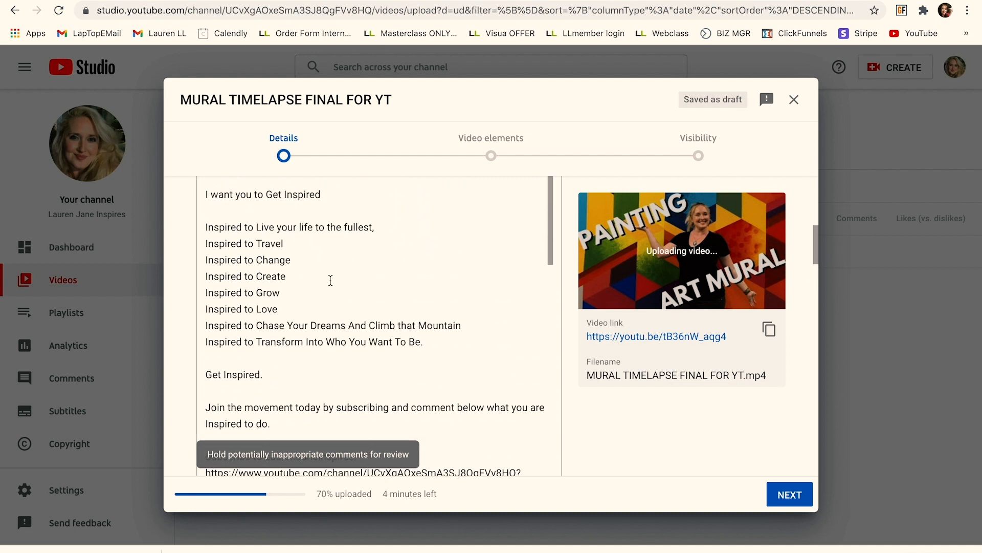
scroll(331, 280, "up", 10)
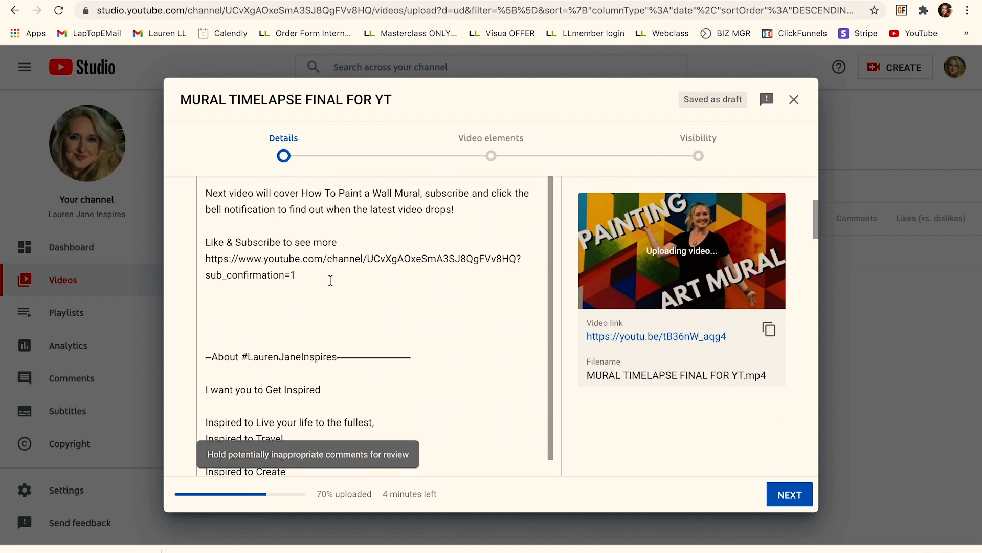
scroll(398, 293, "down", 3)
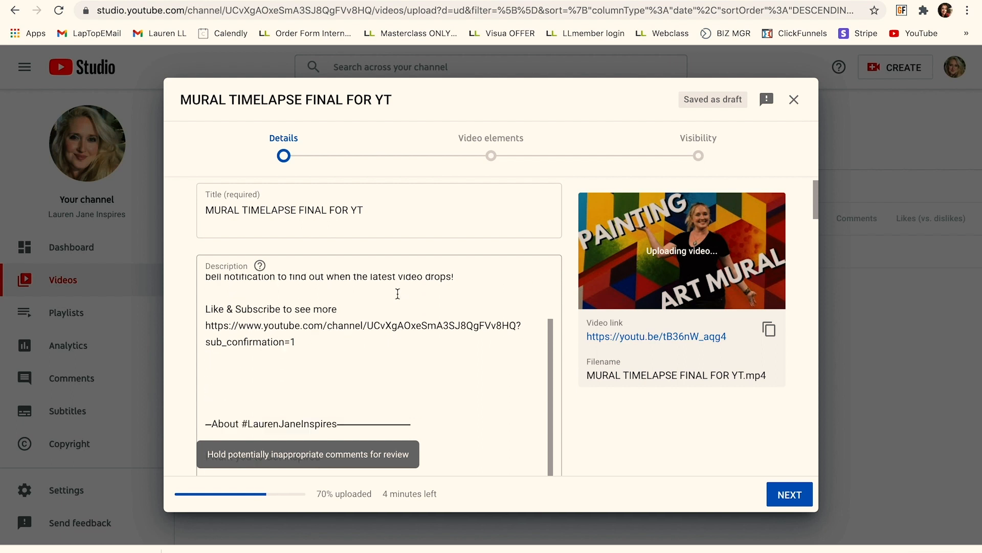
scroll(379, 345, "up", 3)
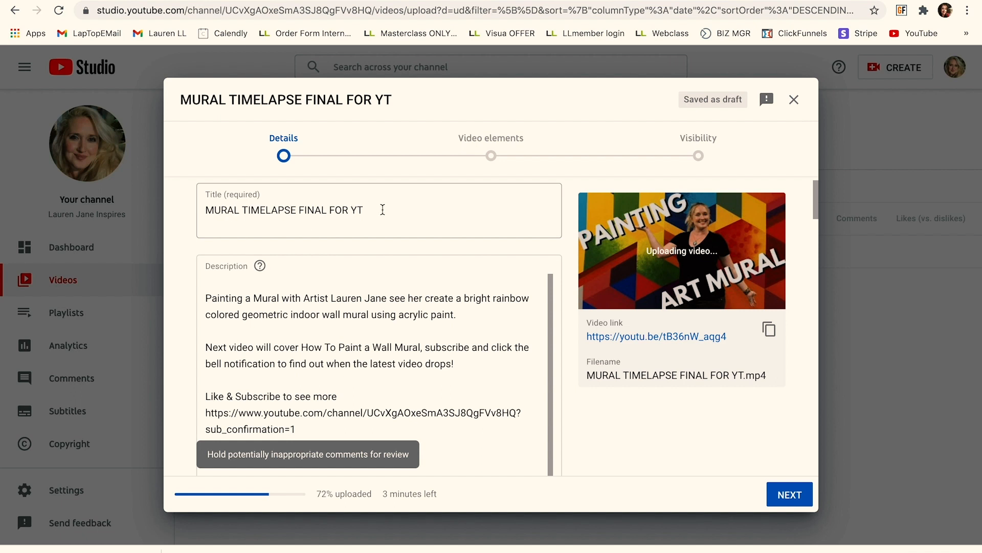
left_click_drag(384, 210, 295, 206)
key("BackSpace")
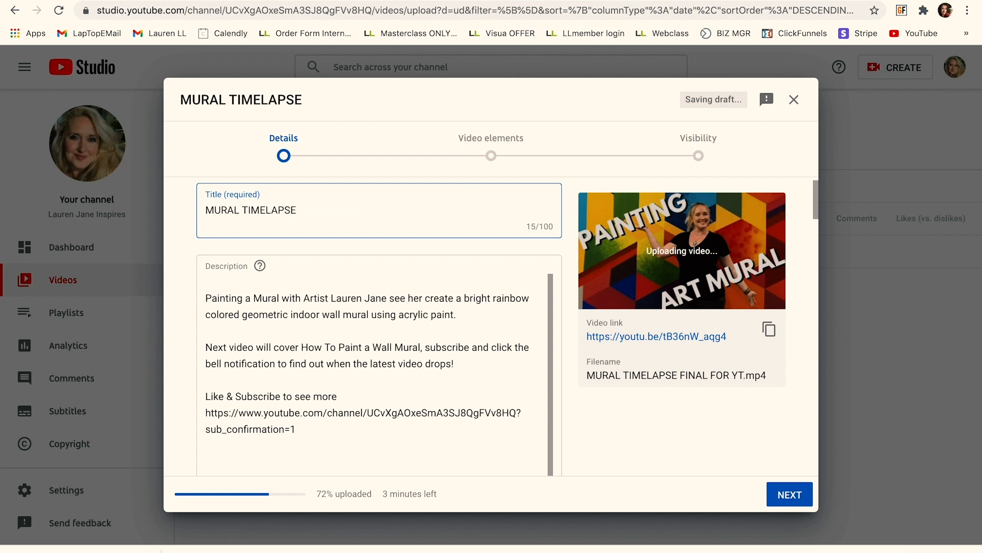
left_click(204, 211)
type("How to pa")
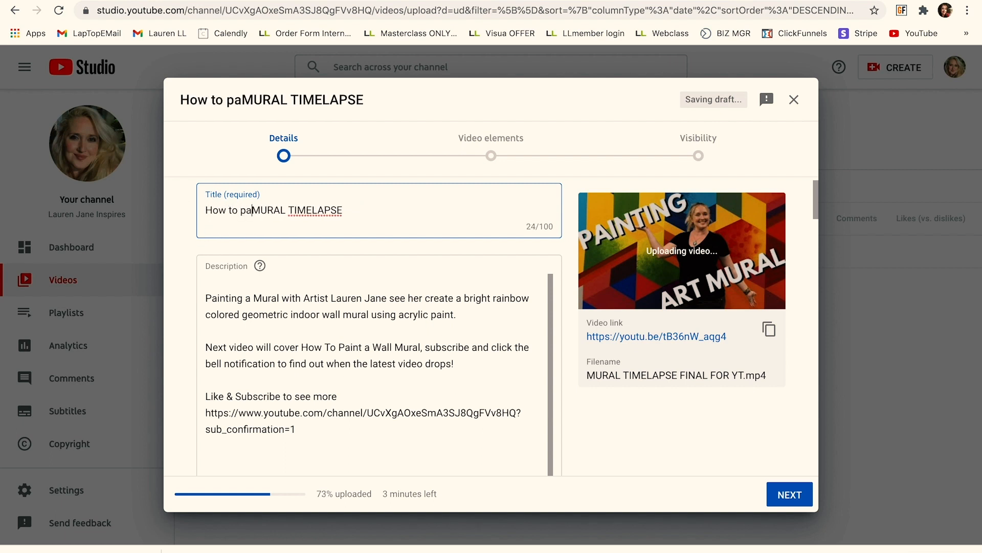
type("int a")
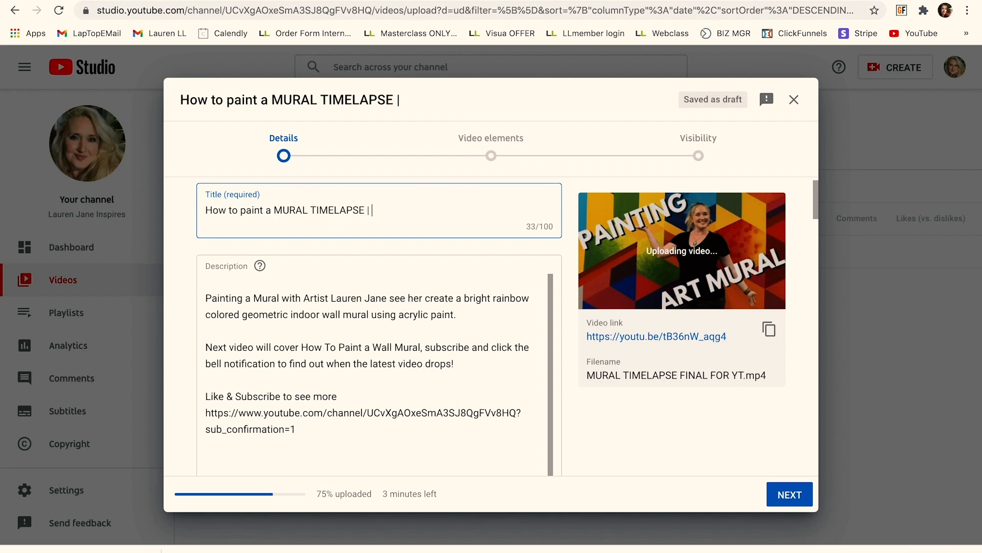
Step: Check the title length notes in the Google Docs description document, and advance the YouTube upload to Video elements
key("ctrl+Tab")
scroll(424, 343, "up", 15)
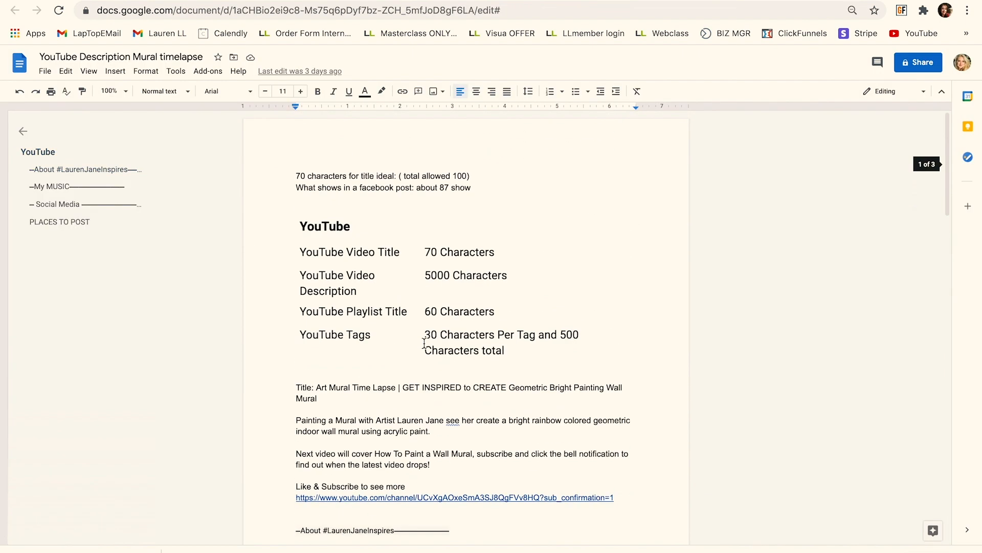
left_click(337, 368)
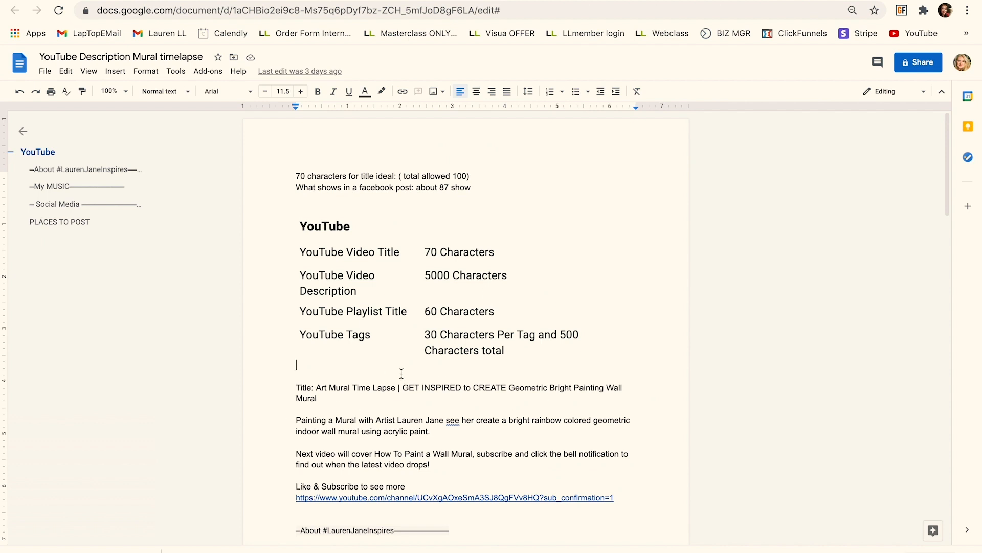
key("ctrl+Tab")
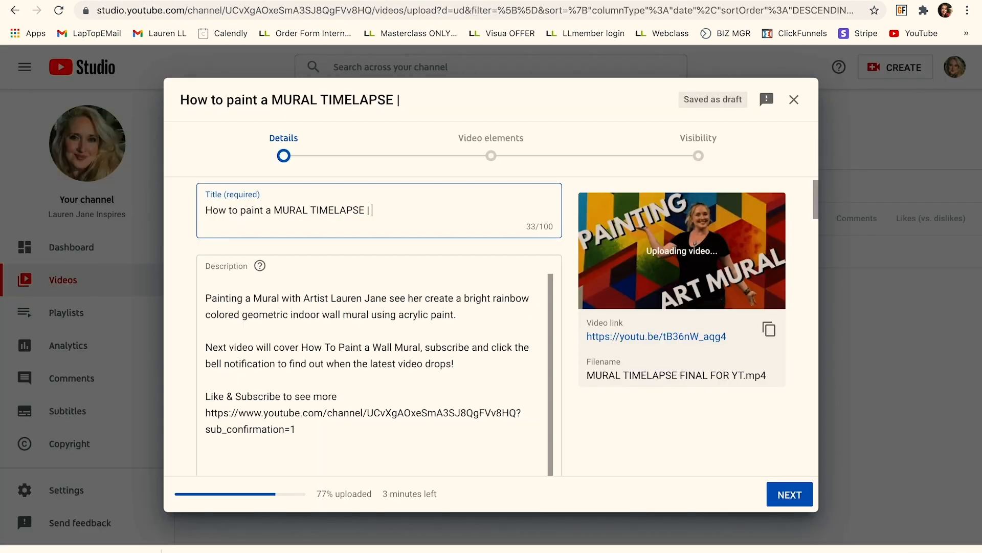
left_click(489, 154)
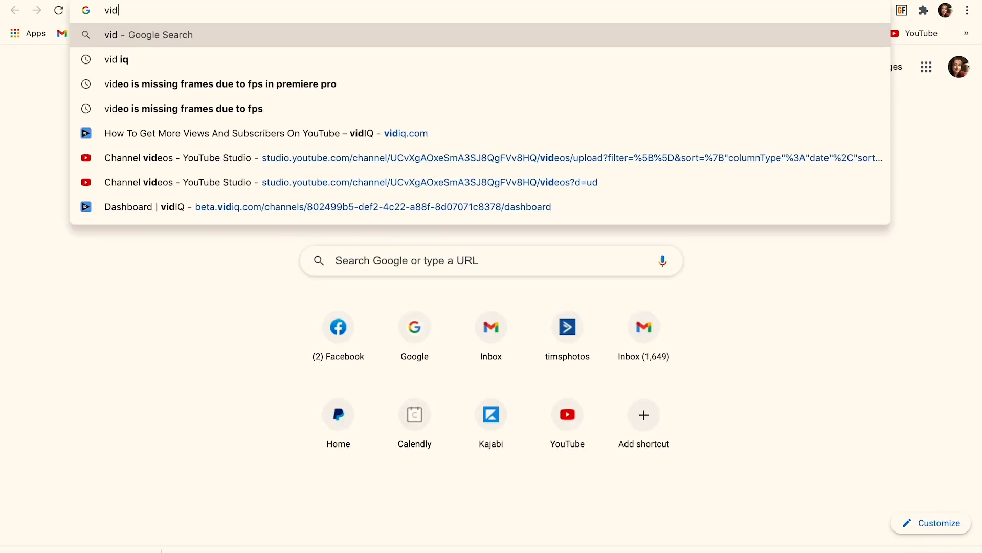
Step: Open vidiq.com in a new browser tab, dismiss the Google sign-in prompt and go to the channel dashboard
type("id")
key("BackSpace")
type("q.com")
key("Return")
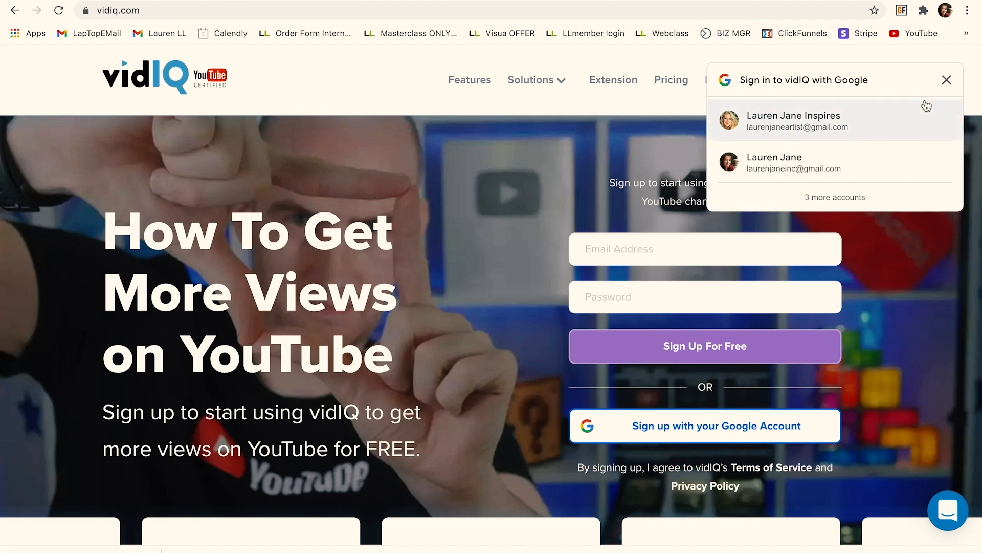
left_click(947, 81)
left_click(859, 81)
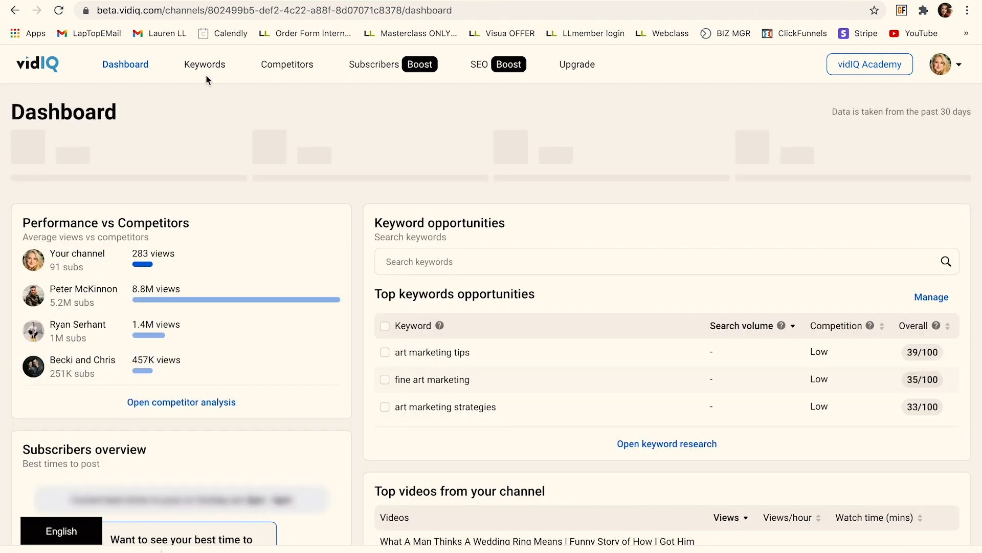
Step: Search the vidIQ keyword tool for "how to paint a mural"
left_click(205, 71)
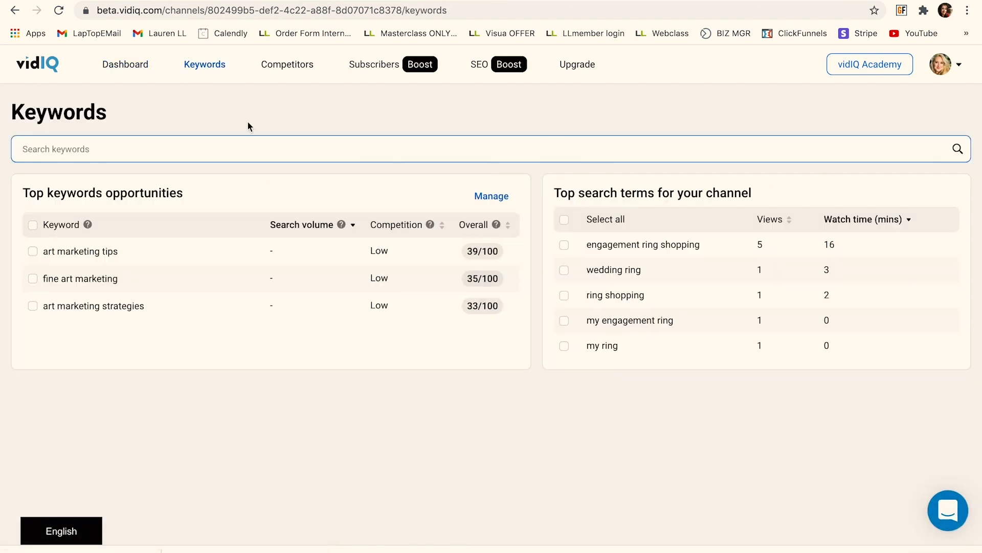
left_click(188, 150)
type("h")
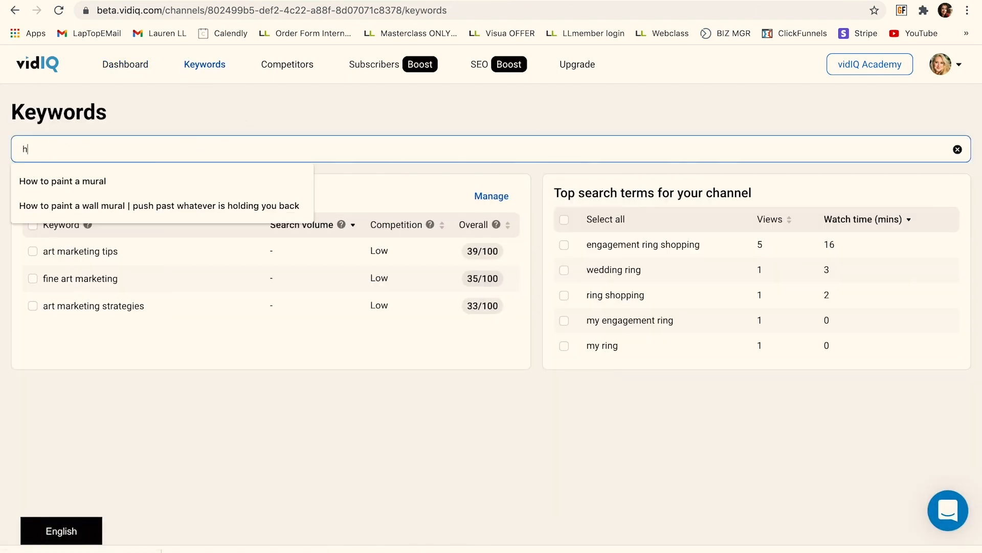
type("ow to")
left_click(120, 180)
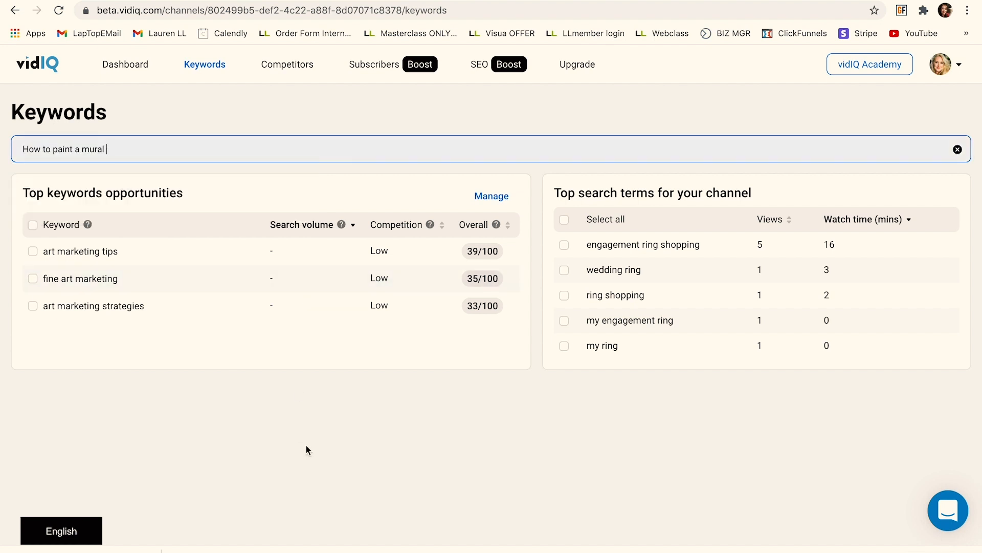
key("Return")
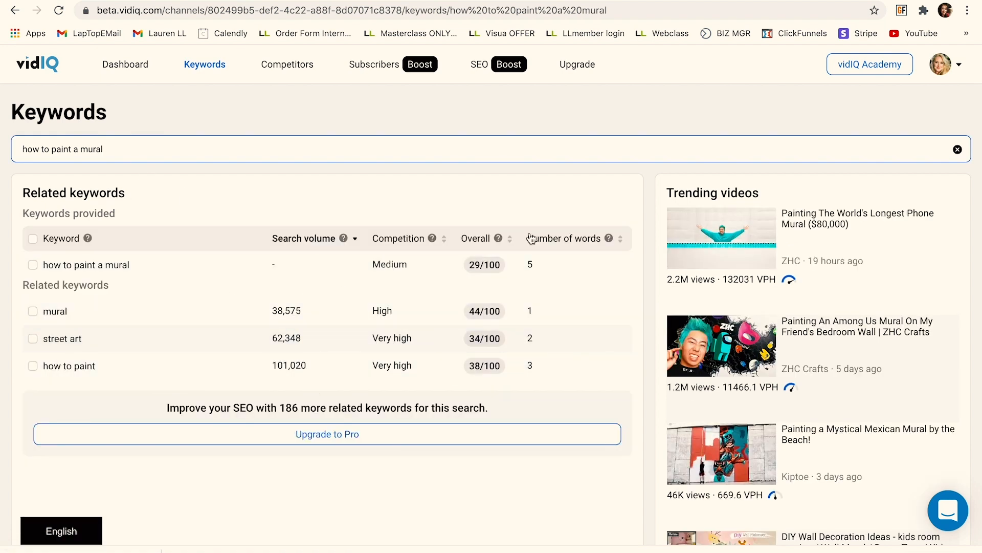
Step: Examine the related keywords' competition and overall scores, and look through the trending videos for the mural search
mouse_move(449, 358)
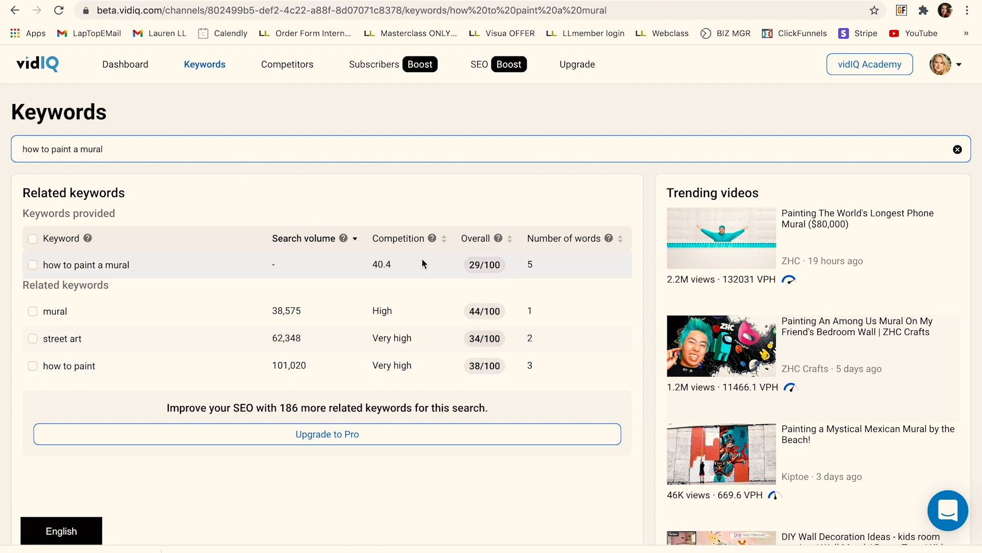
mouse_move(412, 363)
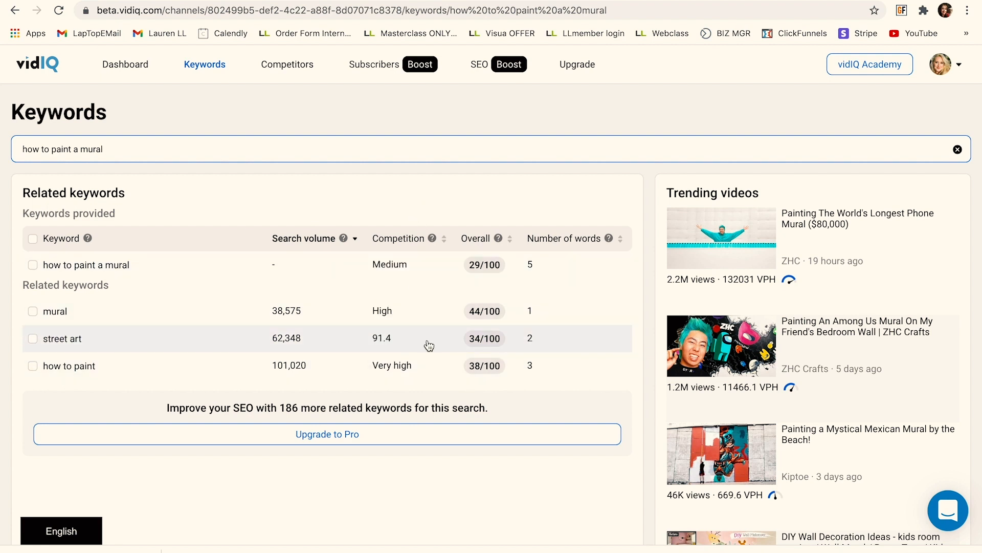
mouse_move(413, 263)
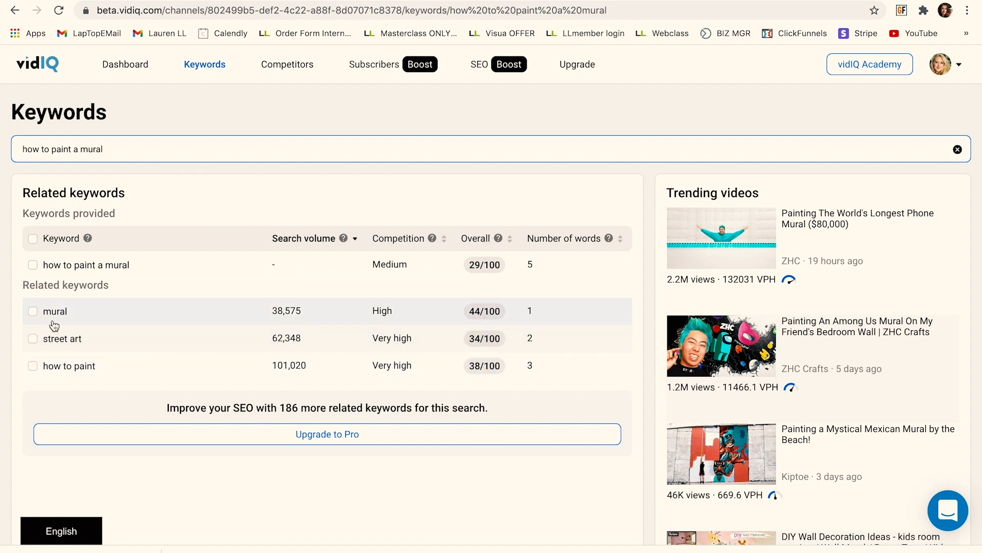
mouse_move(499, 240)
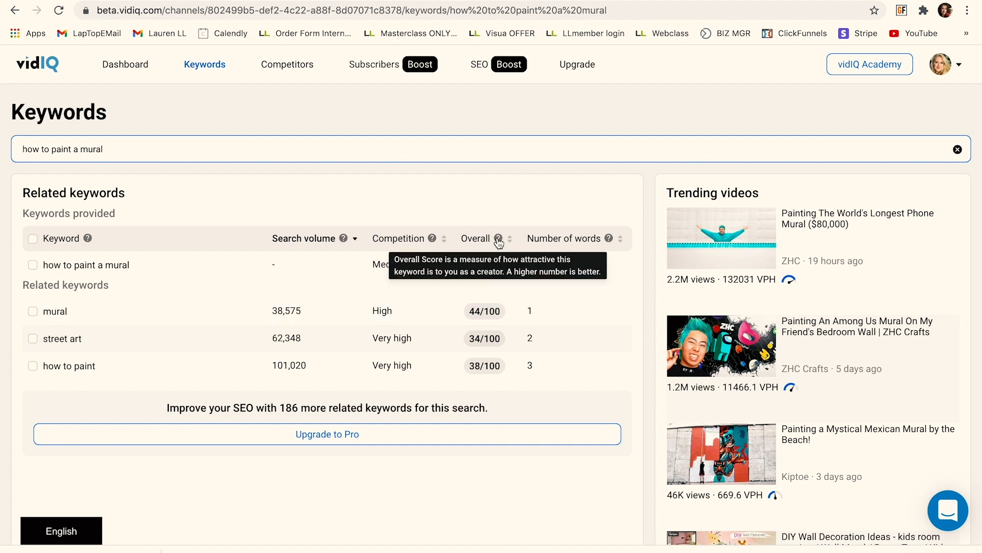
left_click(432, 239)
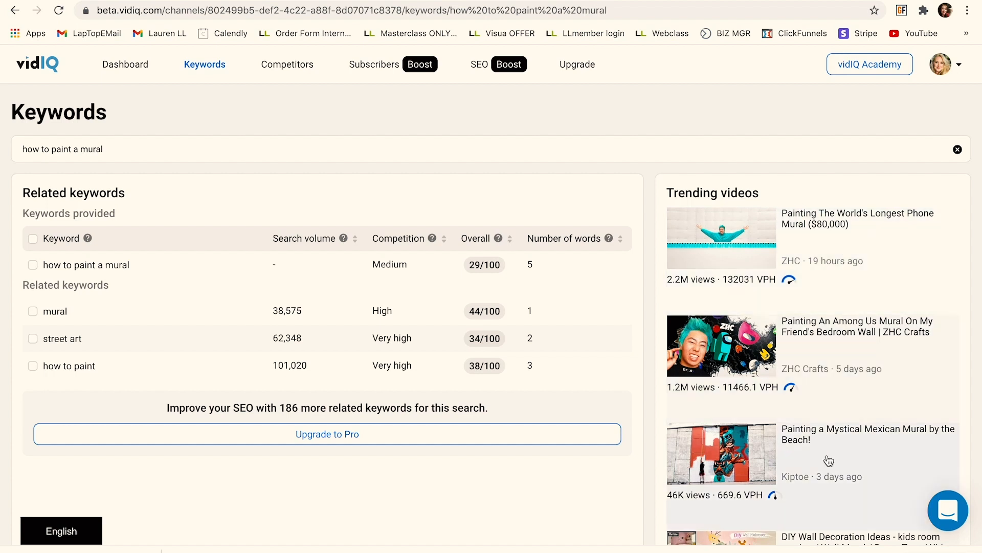
scroll(829, 468, "down", 3)
scroll(830, 469, "down", 2)
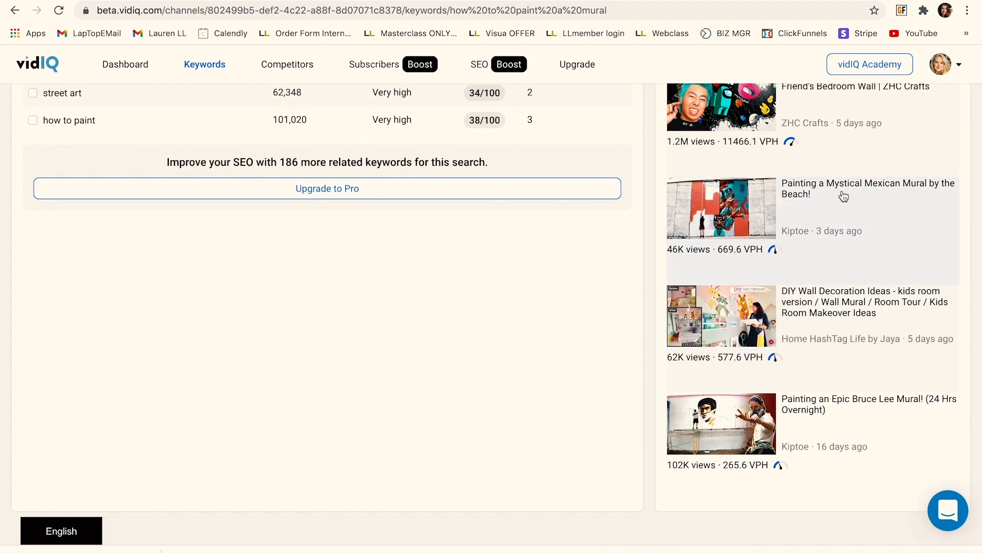
scroll(818, 249, "up", 4)
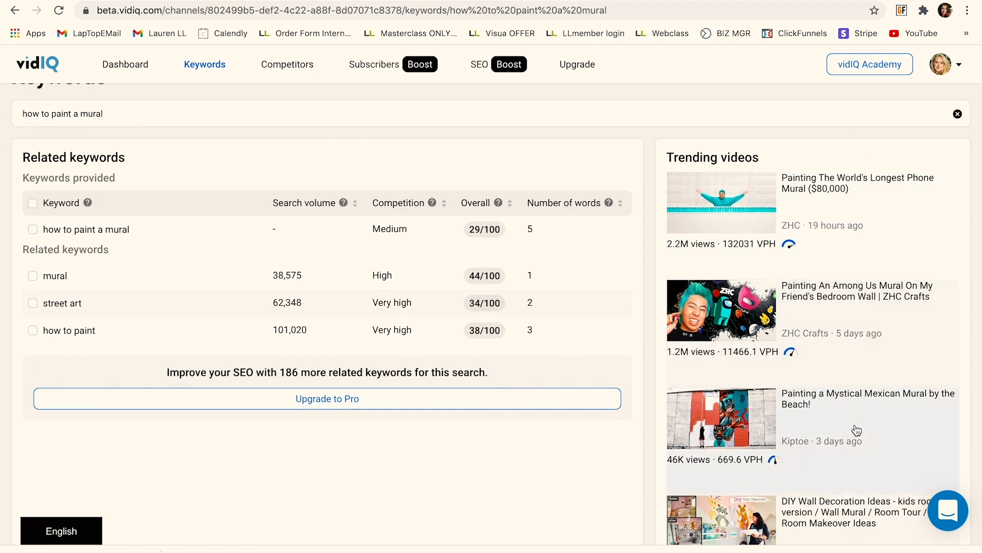
scroll(542, 467, "down", 1)
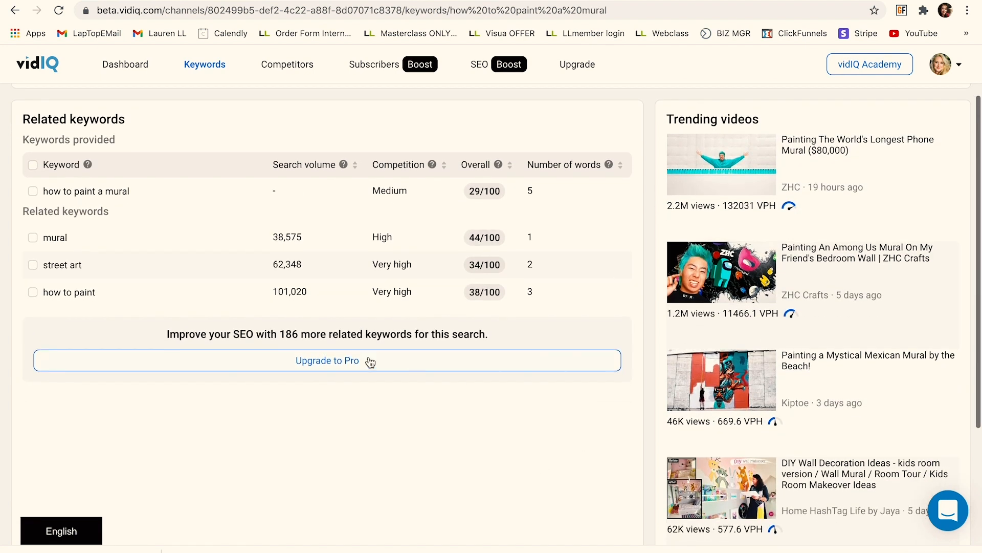
scroll(444, 436, "down", 3)
scroll(444, 441, "up", 5)
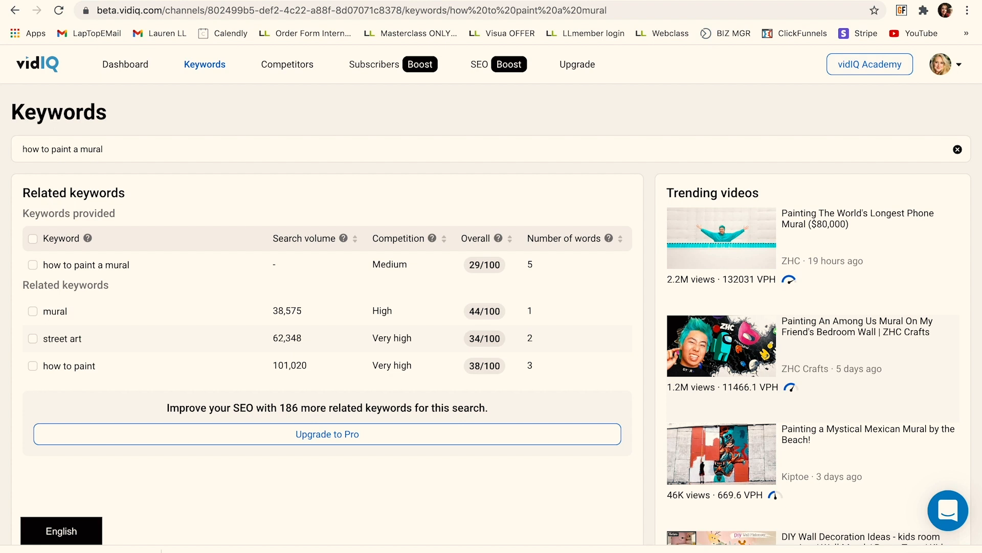
Step: Switch back to YouTube Studio and add an end screen using the "1 video, 1 playlist, 1 subscribe" template
key("ctrl+Tab")
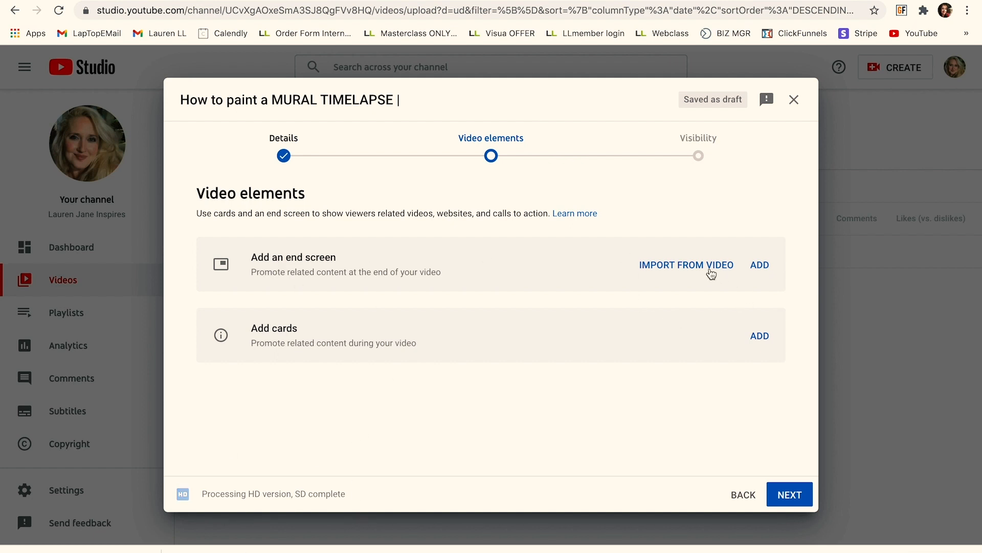
left_click(761, 265)
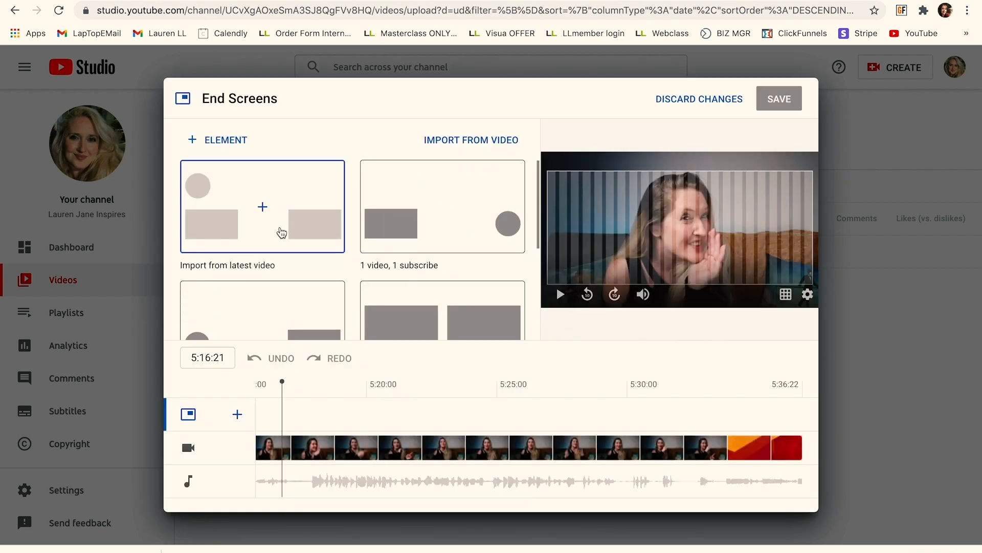
scroll(419, 266, "down", 4)
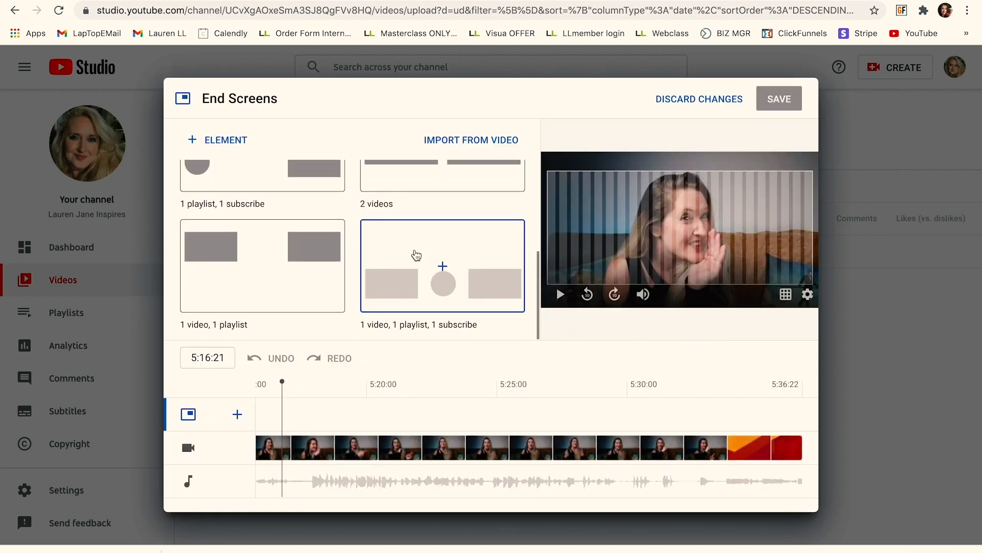
scroll(449, 246, "up", 2)
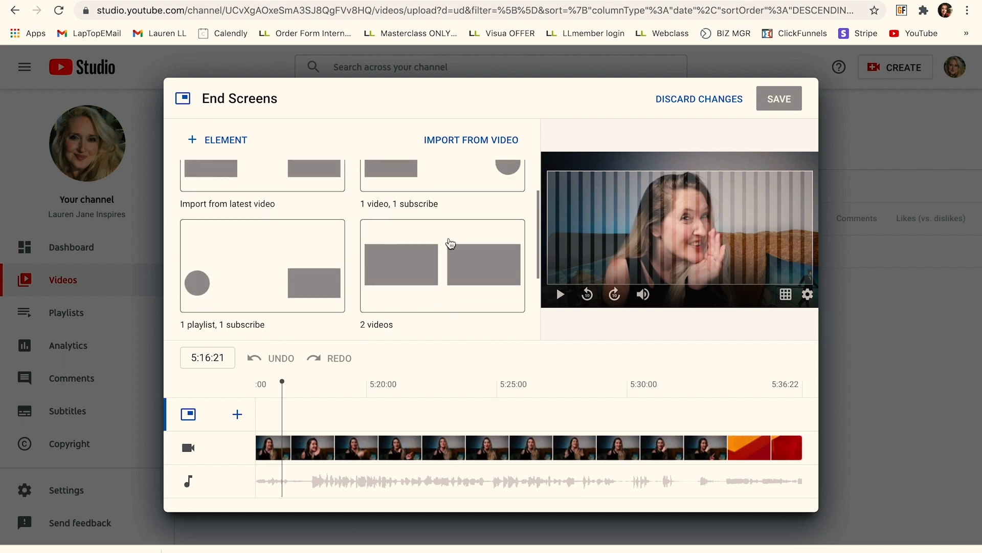
scroll(449, 244, "up", 1)
scroll(438, 266, "down", 2)
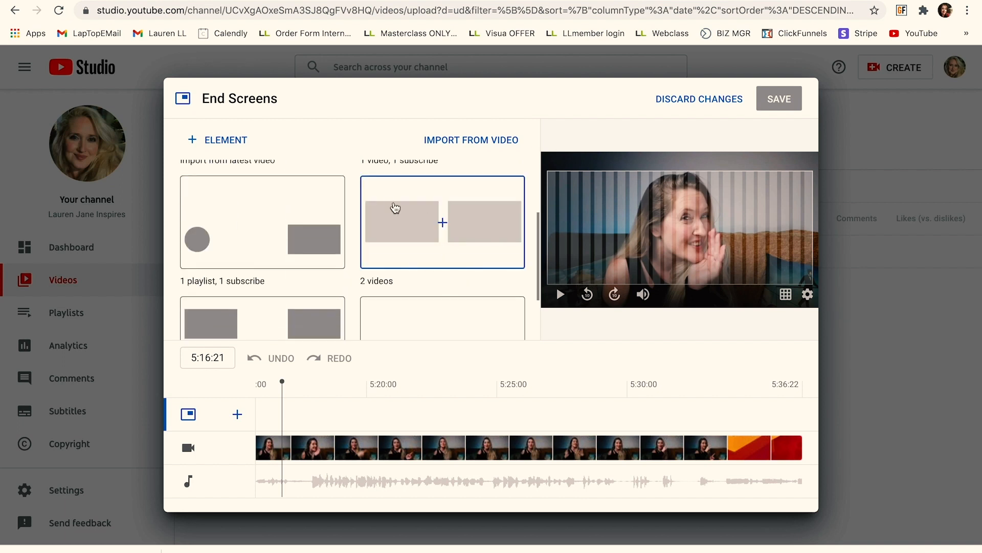
scroll(425, 211, "down", 2)
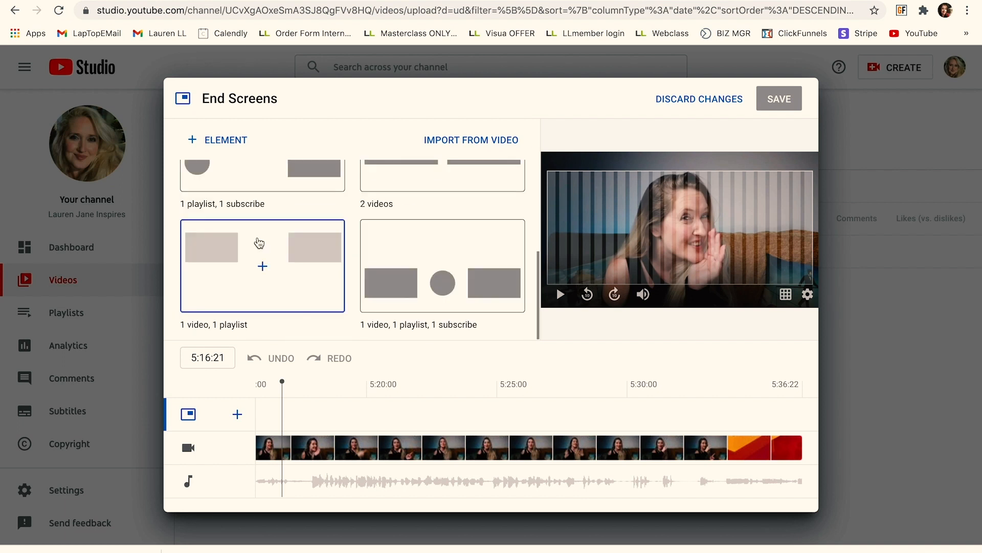
left_click(490, 254)
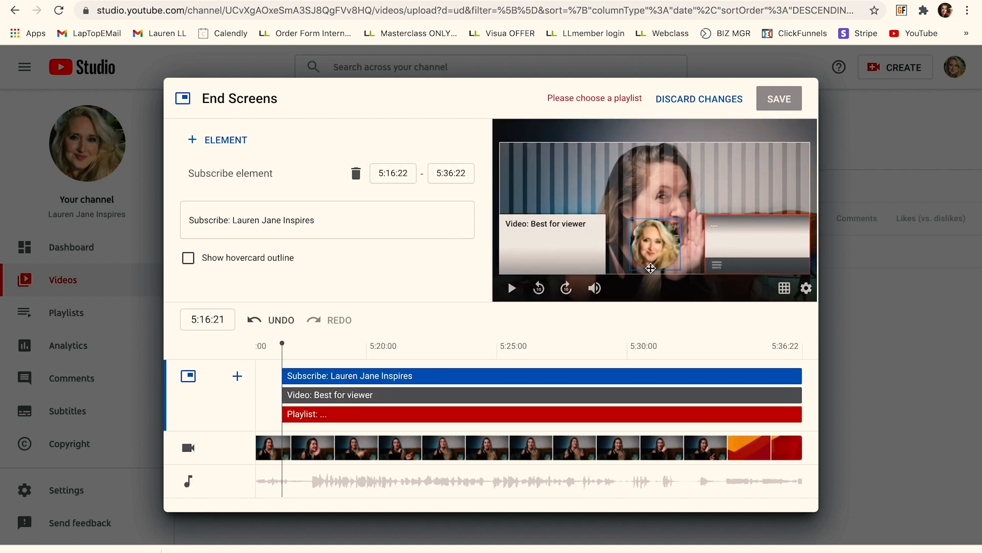
Step: Move the end screen's video element directly above the playlist element, and place the subscribe element beside them
left_click_drag(561, 251, 801, 158)
left_click_drag(682, 233, 656, 222)
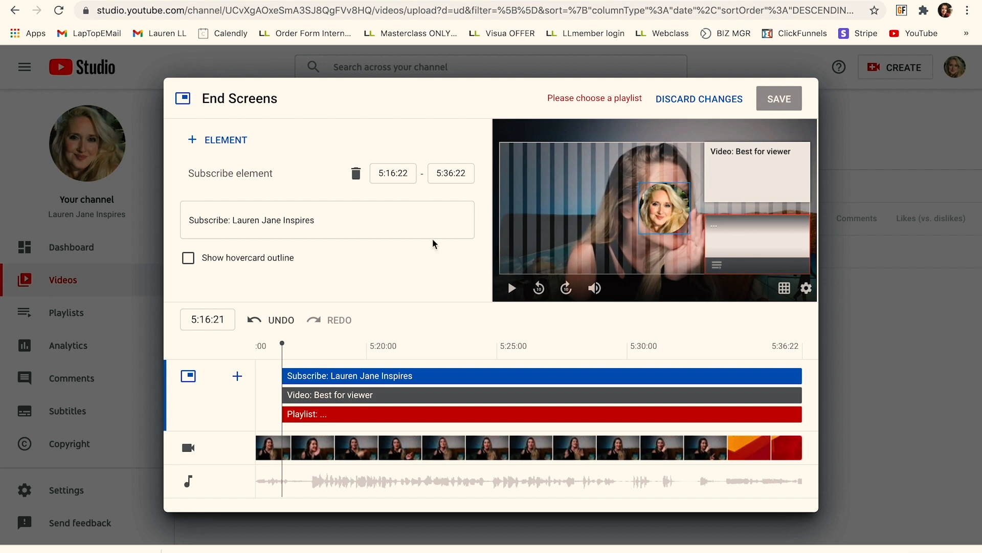
Step: Set the end screen's video element to the specific video "Charcoal Drawing Live | Figure Drawing in black and white"
left_click(749, 190)
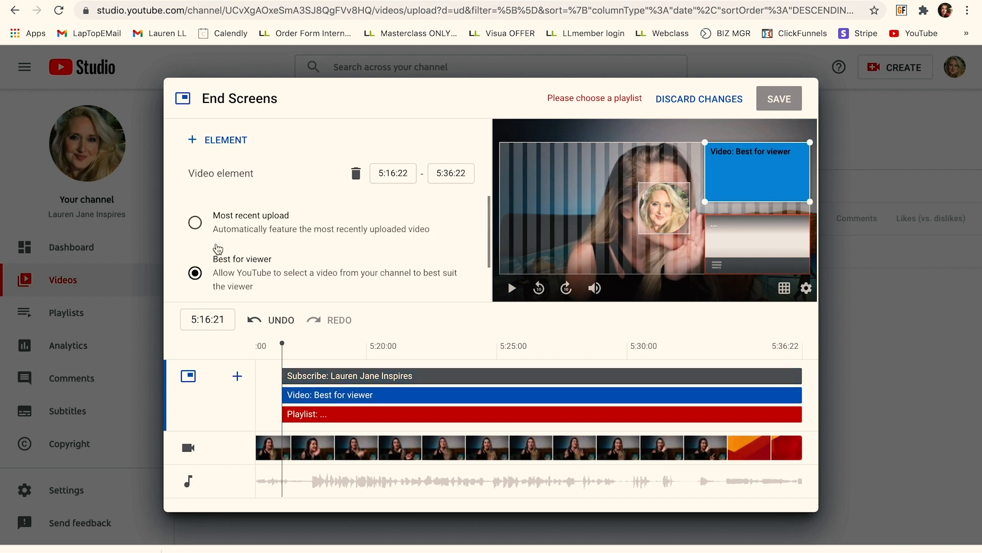
left_click(196, 221)
scroll(247, 245, "down", 2)
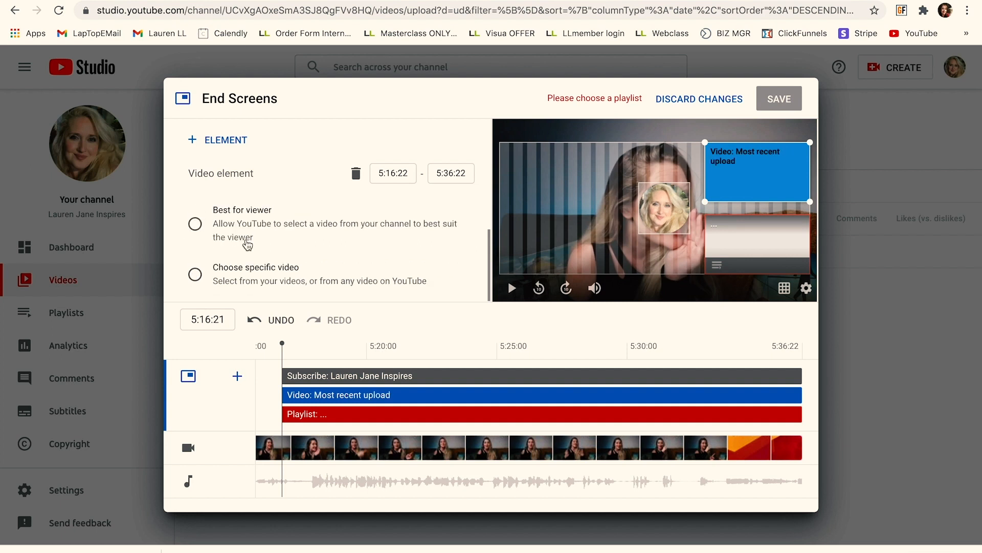
left_click(195, 273)
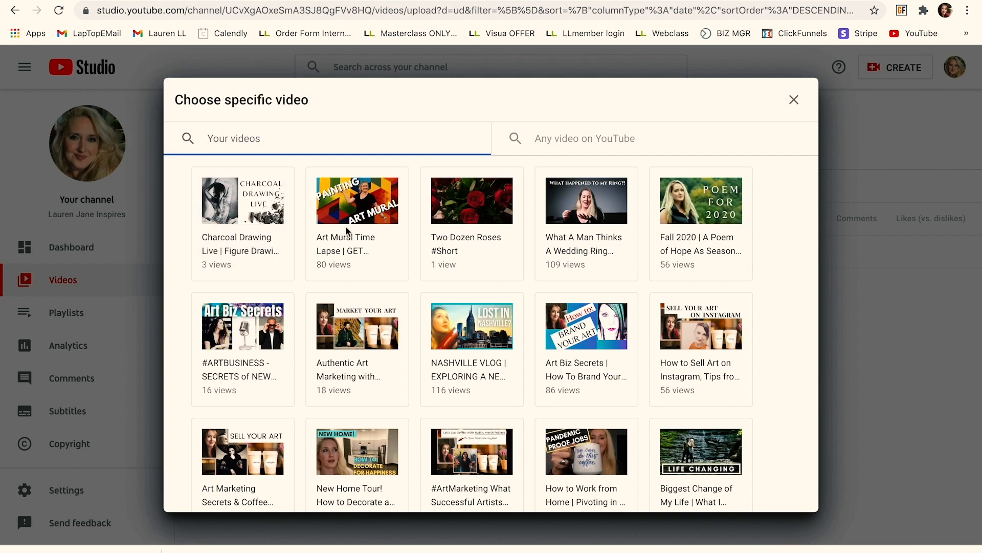
left_click(258, 217)
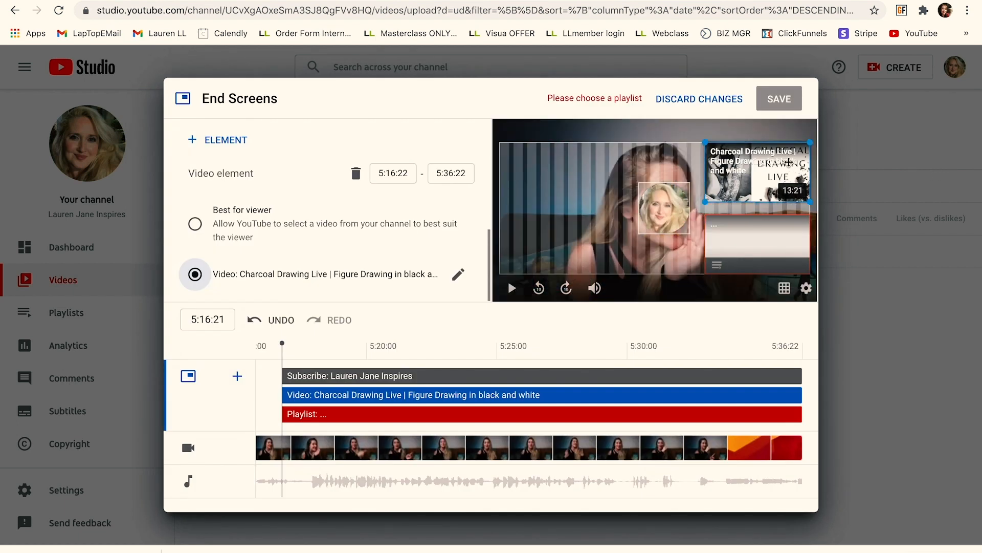
Step: Assign the "Inspired To CREATE" playlist to the end screen's playlist element
left_click(778, 241)
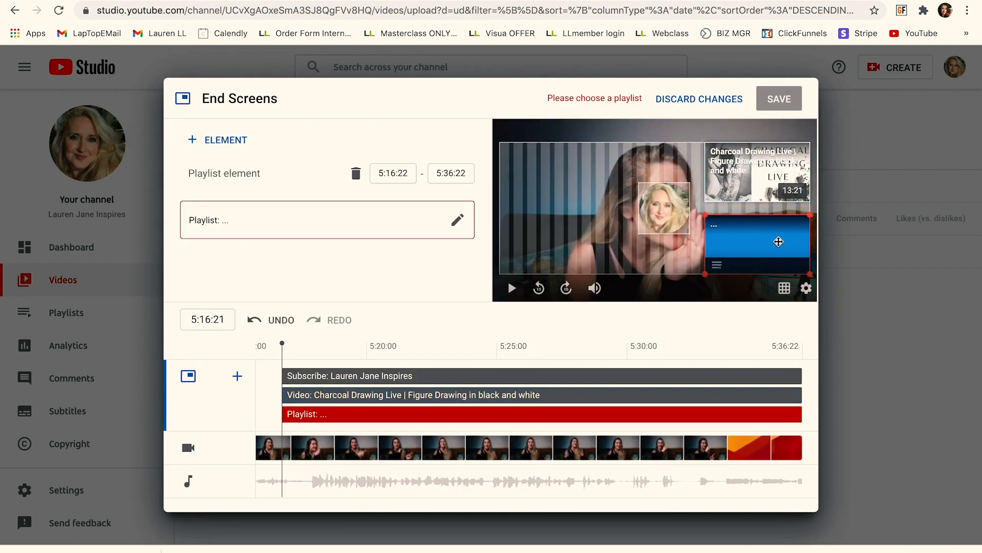
left_click(241, 219)
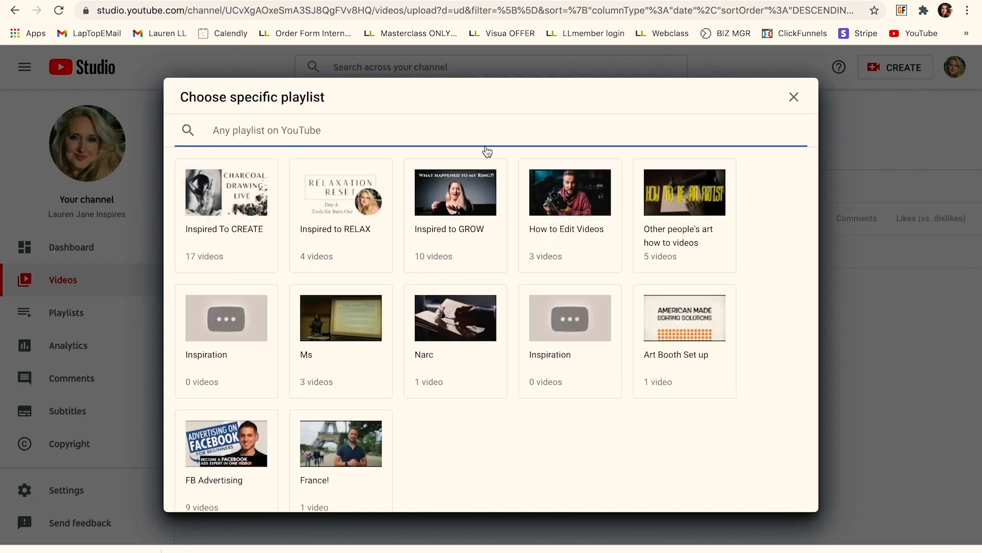
left_click(794, 97)
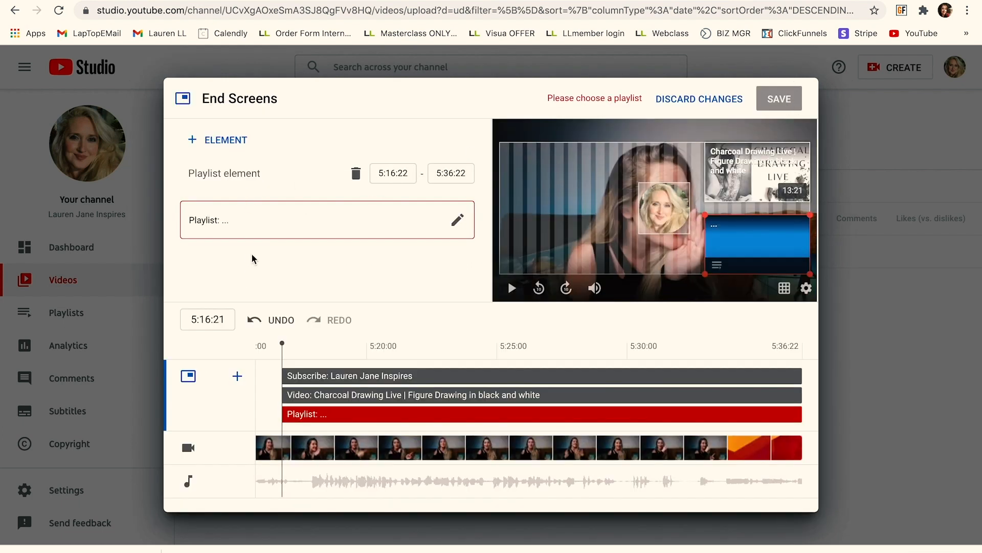
left_click(235, 227)
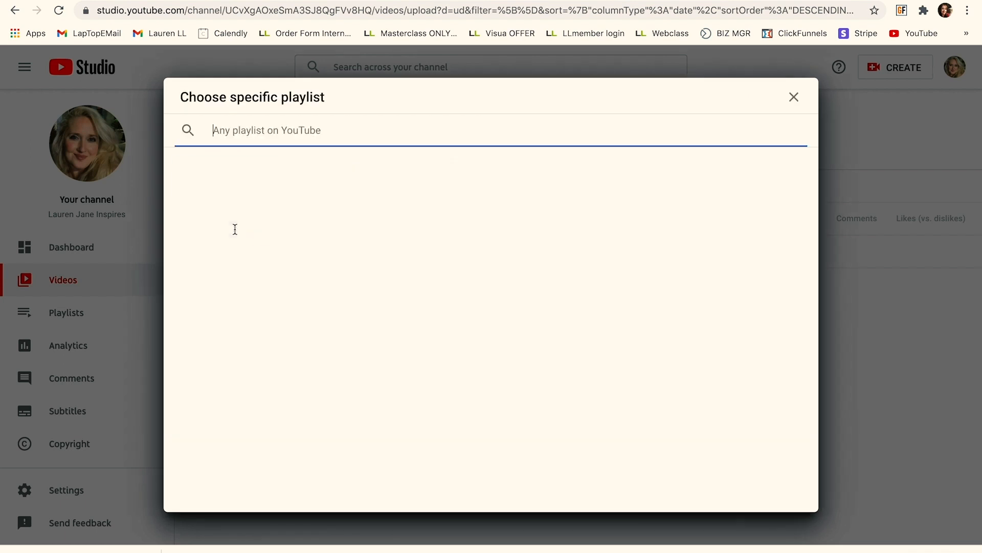
left_click(239, 220)
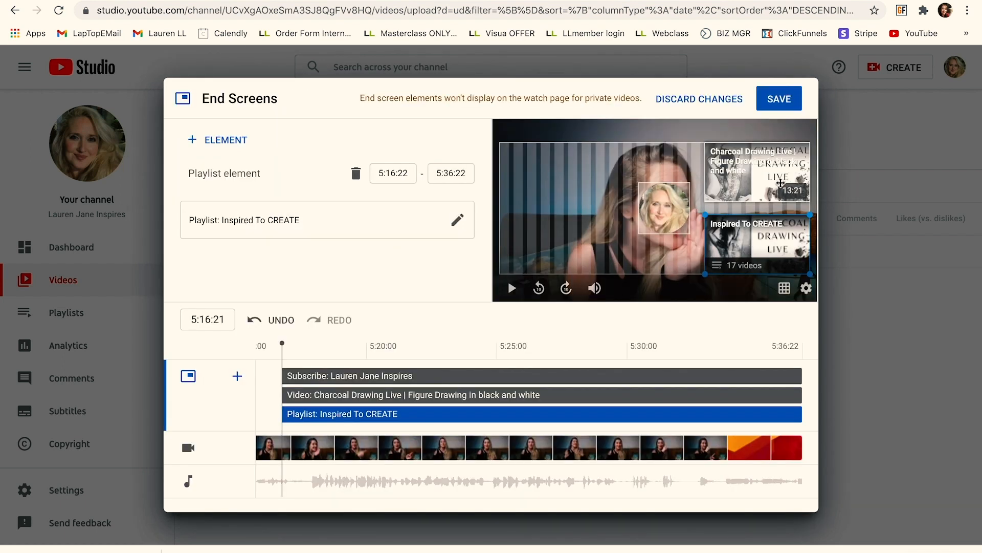
Step: Set the end screen's video element to feature the "Best for viewer" video
left_click(781, 183)
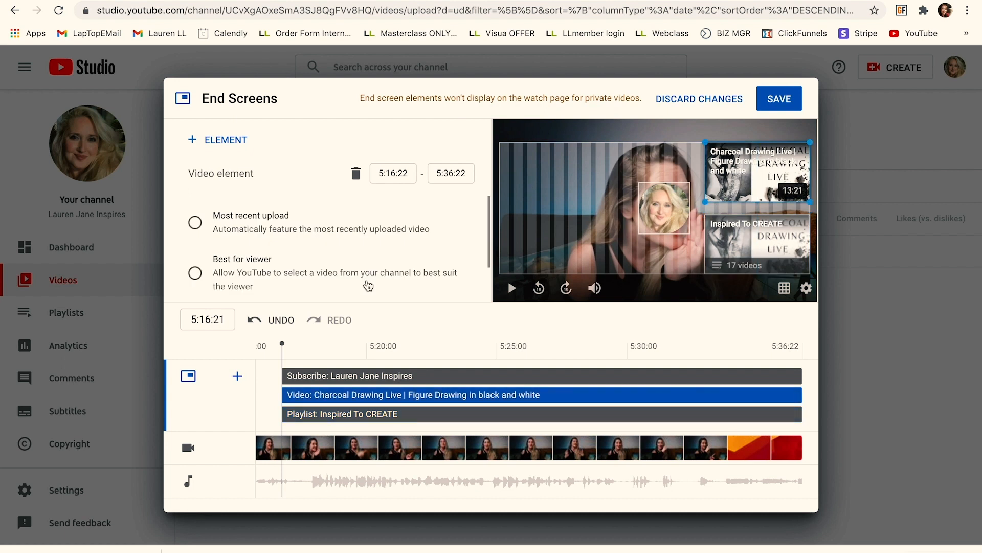
scroll(268, 276, "down", 1)
left_click(195, 223)
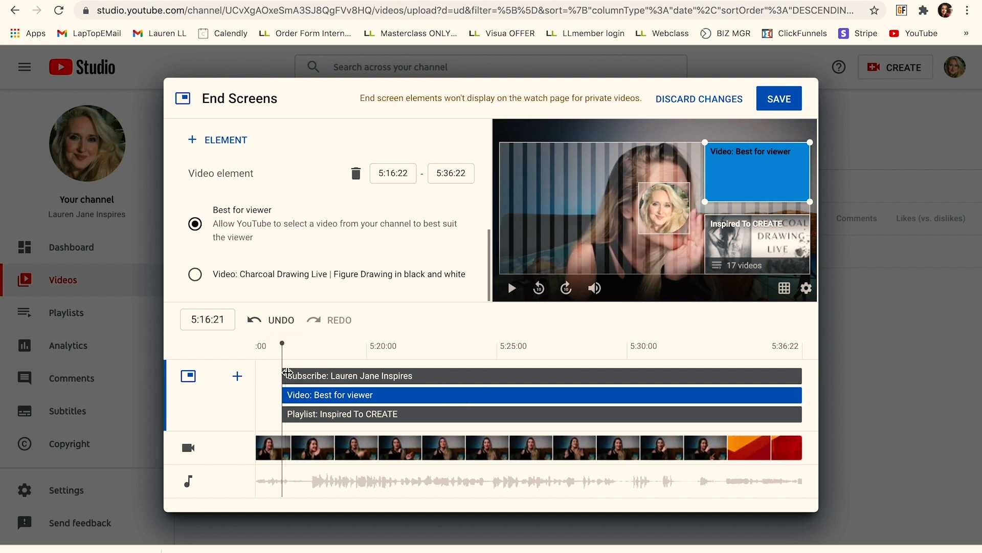
Step: Trim the end screen elements' start times: subscribe to 5:24:19, video to 5:28:27 and playlist to 5:31:22
left_click(283, 375)
left_click_drag(283, 375, 490, 381)
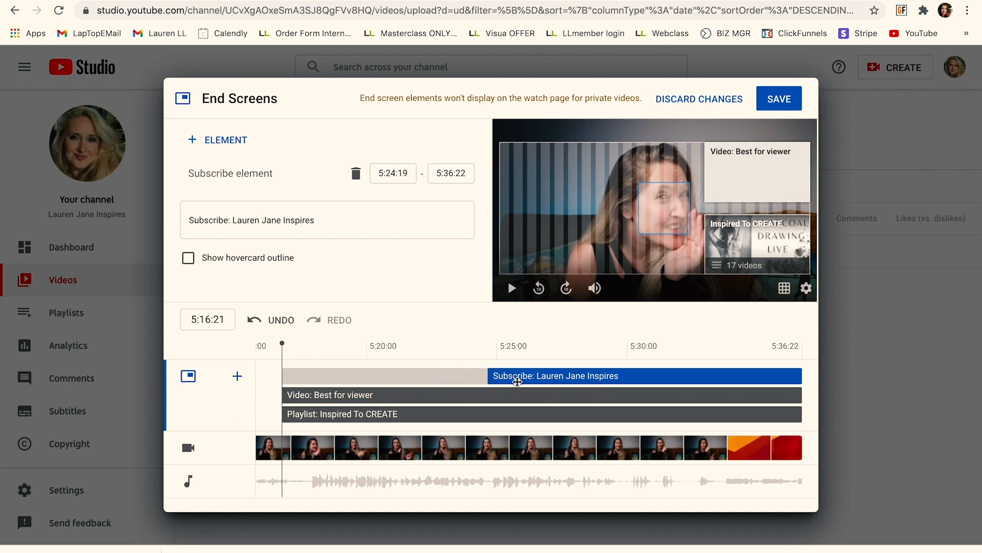
left_click_drag(285, 401, 489, 395)
left_click_drag(283, 413, 489, 419)
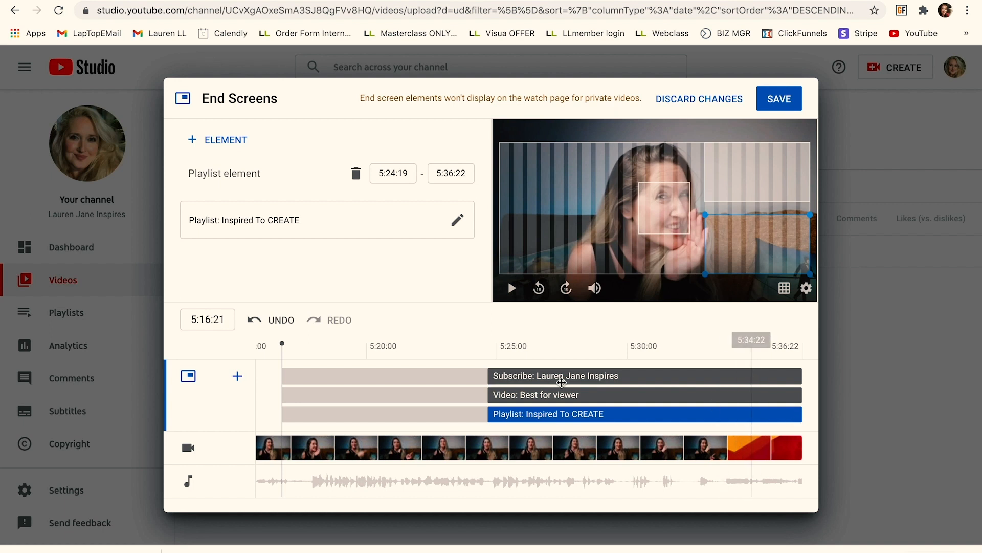
left_click_drag(489, 395, 599, 395)
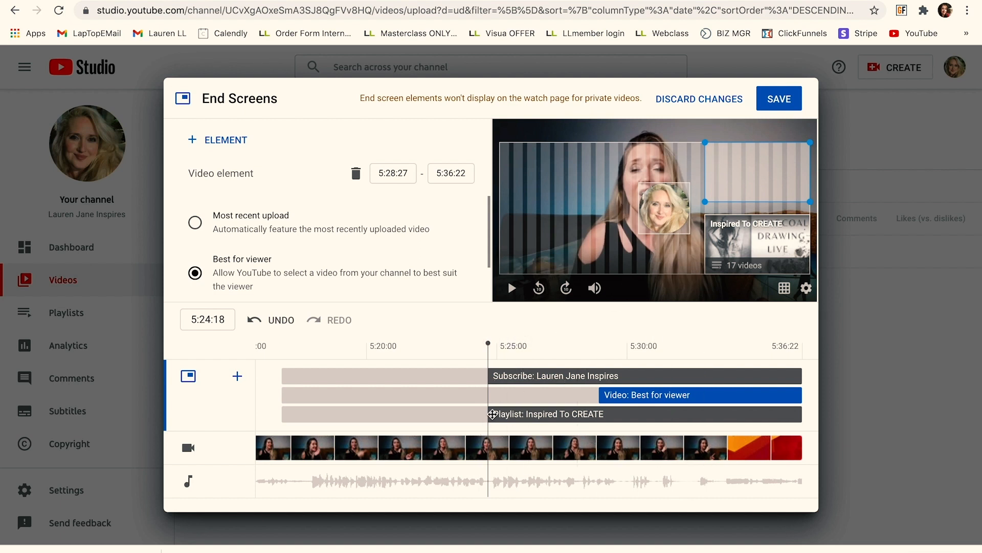
left_click_drag(489, 415, 672, 413)
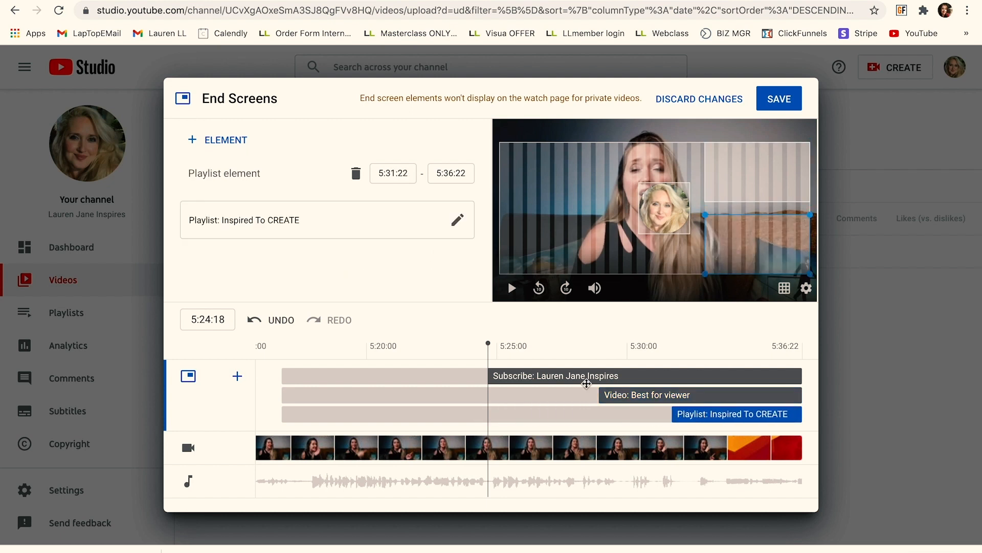
Step: Shift the subscribe, video and playlist elements to start together at 5:20:00, preview their appearance, and save the end screen
left_click_drag(488, 343, 366, 341)
left_click_drag(530, 377, 410, 374)
left_click_drag(608, 396, 384, 394)
left_click_drag(753, 417, 445, 412)
left_click(363, 339)
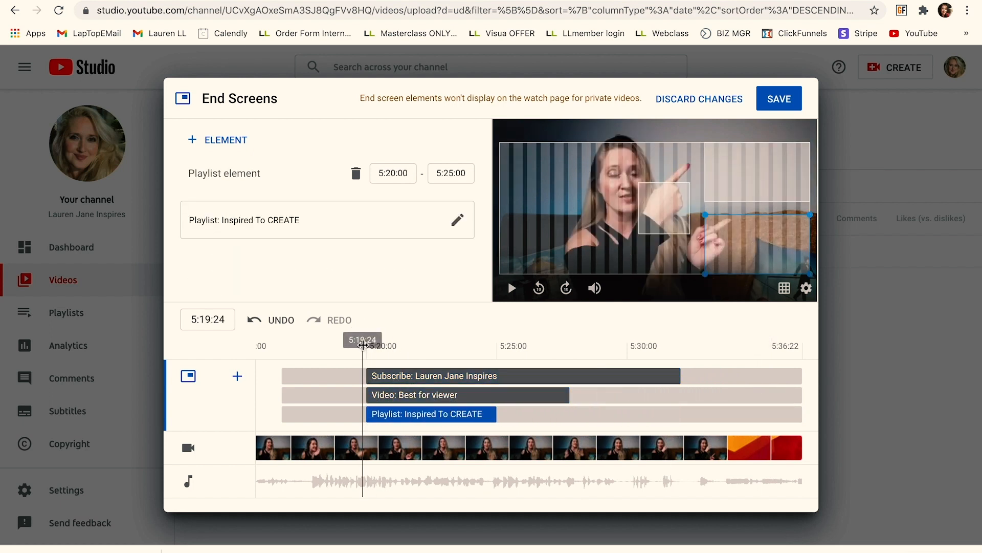
left_click(374, 344)
left_click_drag(374, 344, 406, 344)
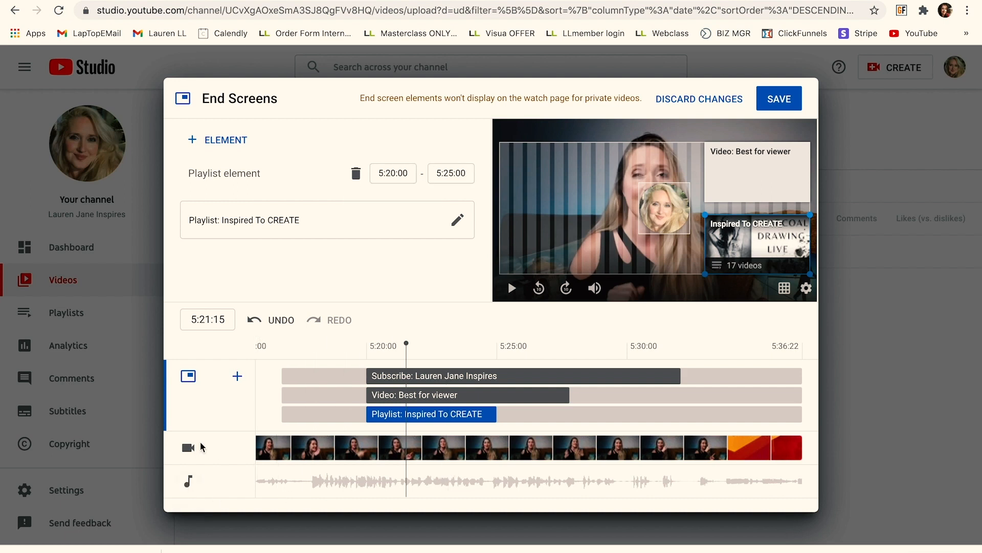
left_click(785, 100)
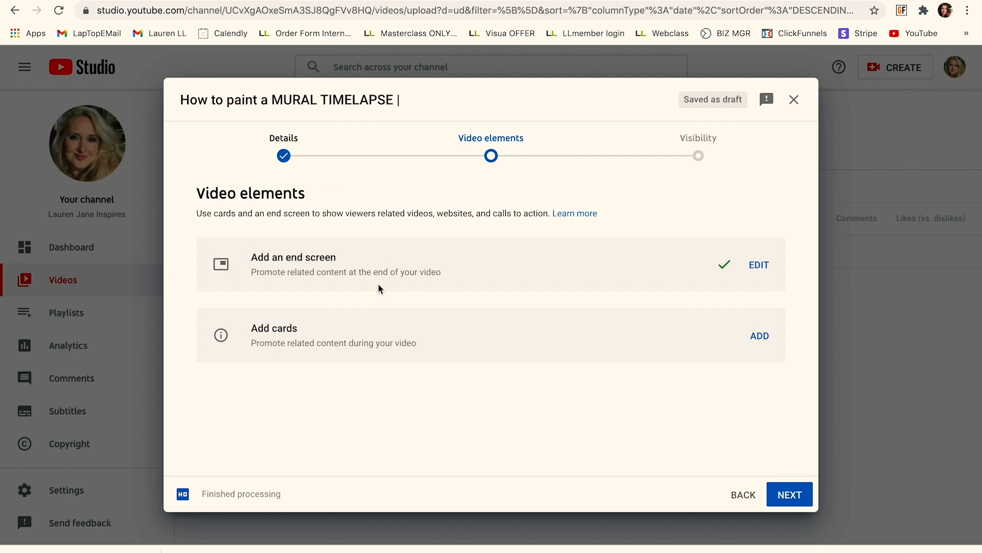
Step: Add a video card at 3:14:03 that suggests the "Charcoal Drawing Live" video
left_click(762, 336)
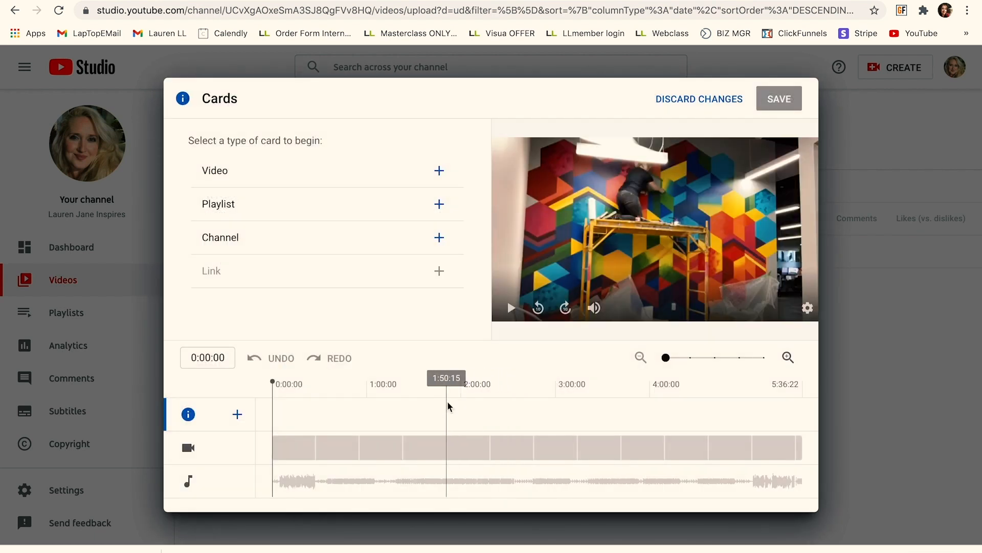
left_click(462, 401)
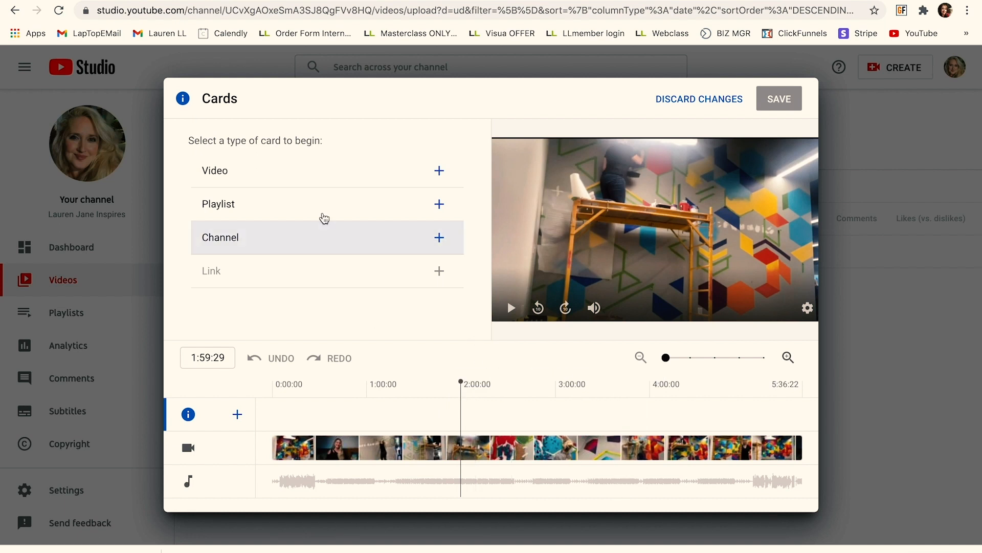
left_click(577, 409)
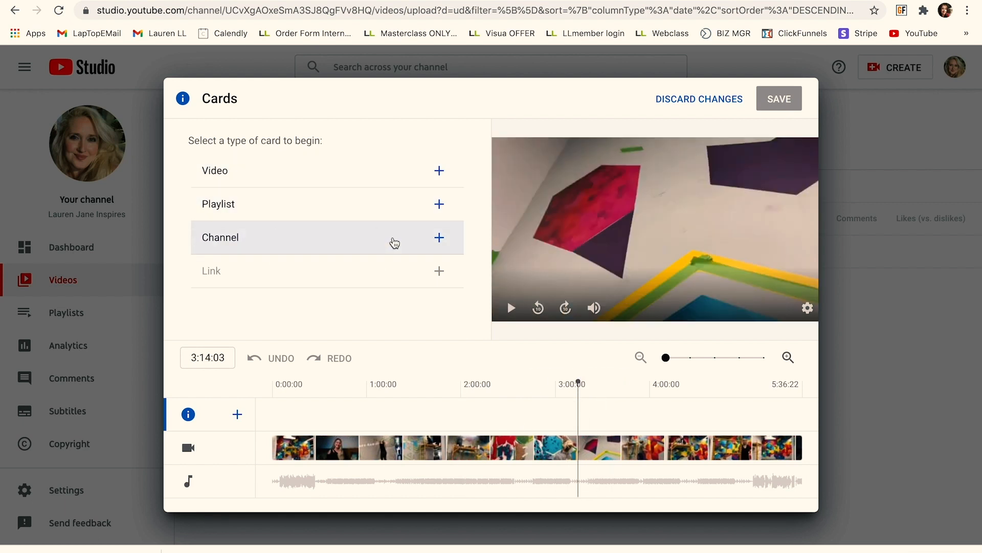
left_click(439, 172)
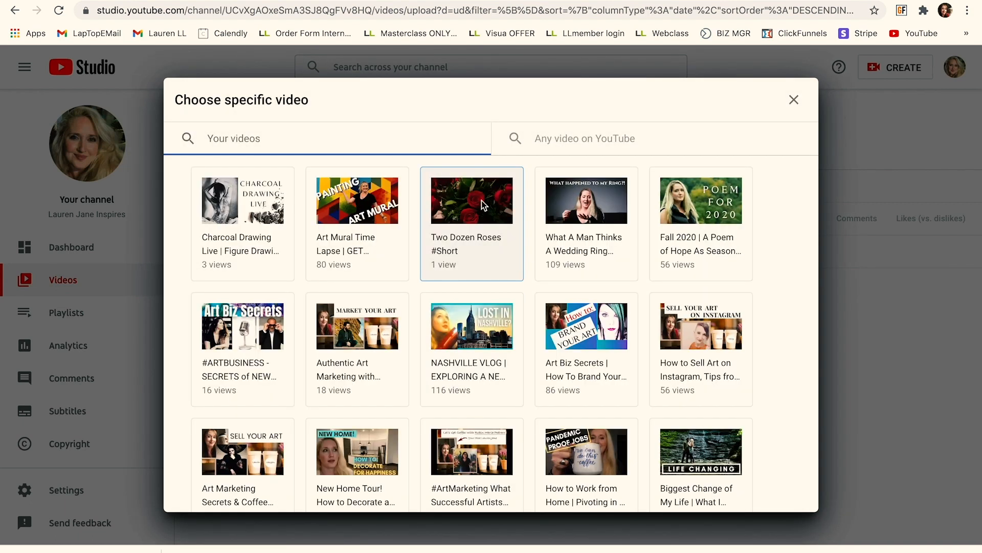
left_click(260, 207)
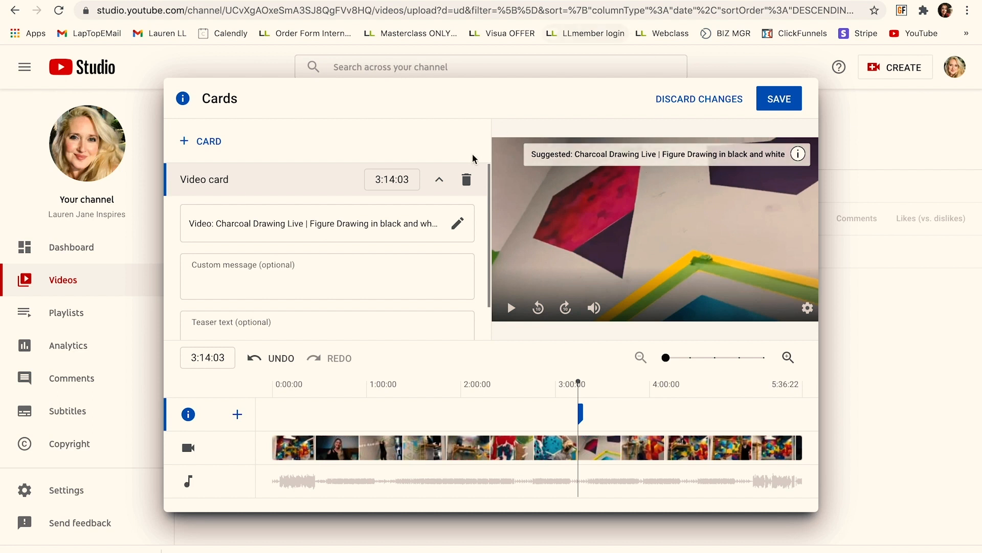
Step: Delete the video card and leave the card editor, discarding the changes
left_click(466, 181)
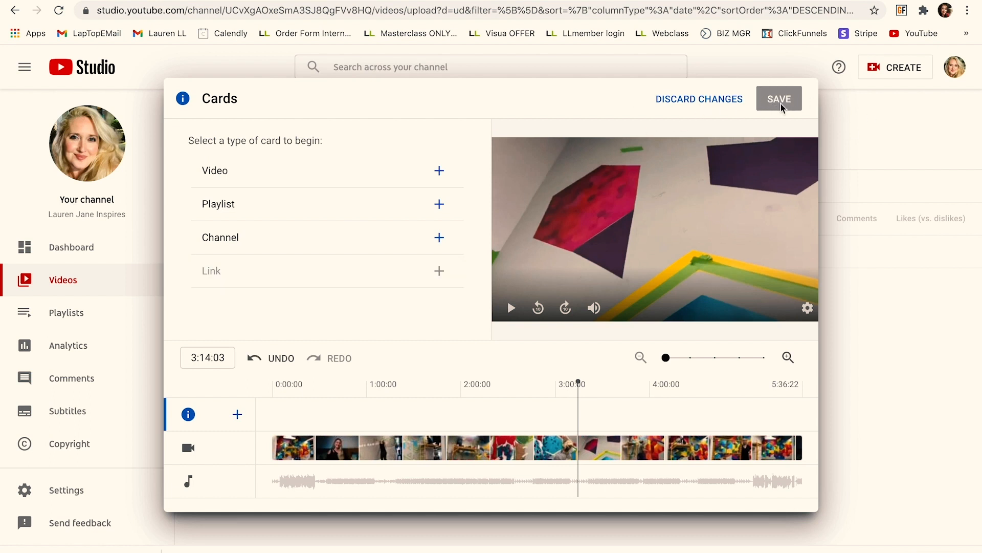
left_click(717, 106)
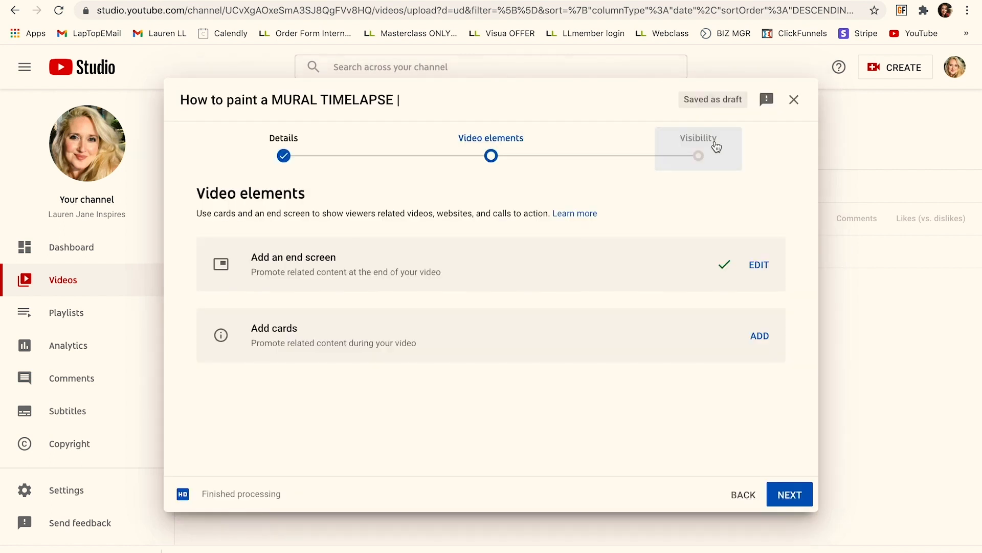
Step: Proceed to the visibility settings and schedule the video for Dec 3, 2020 at 5:00 AM
left_click(791, 494)
scroll(453, 377, "down", 1)
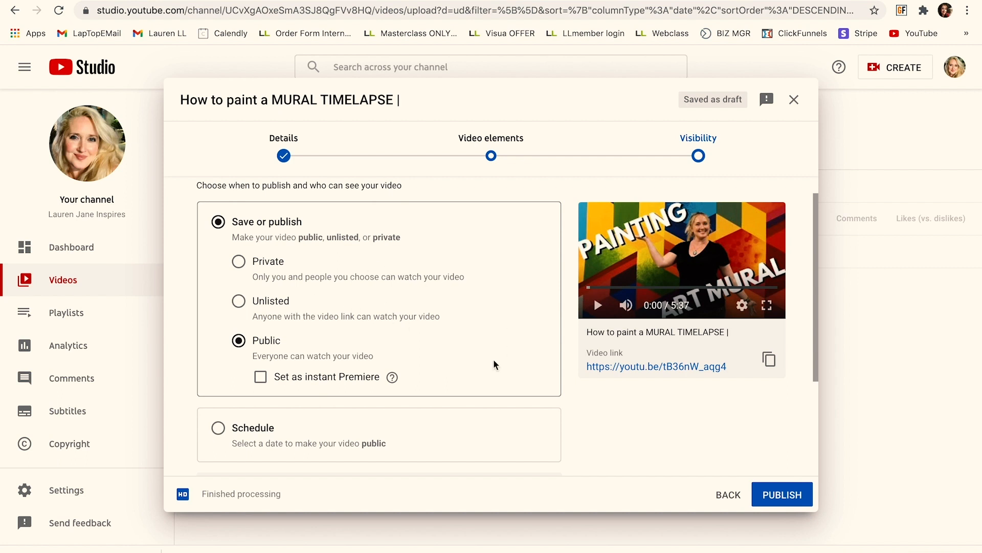
scroll(494, 364, "down", 2)
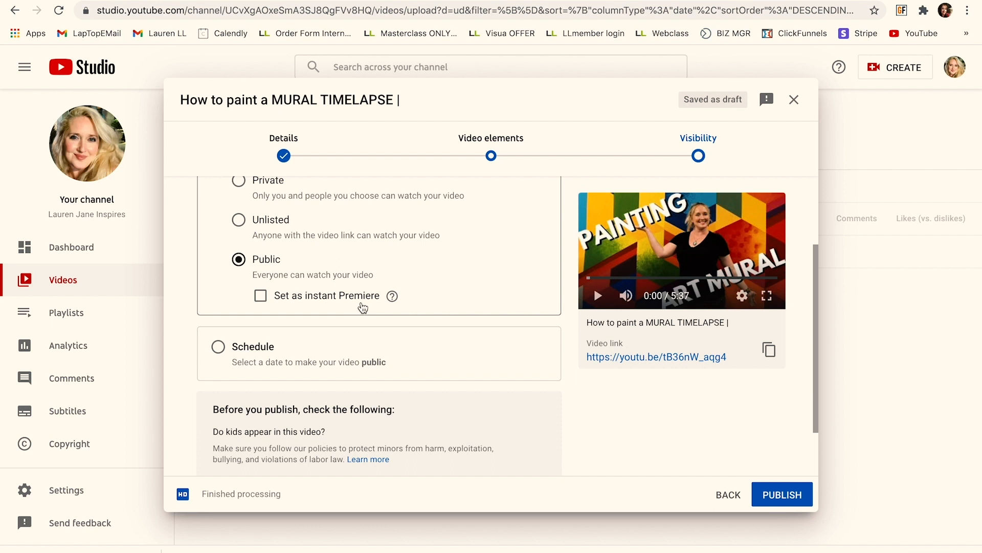
scroll(363, 307, "down", 3)
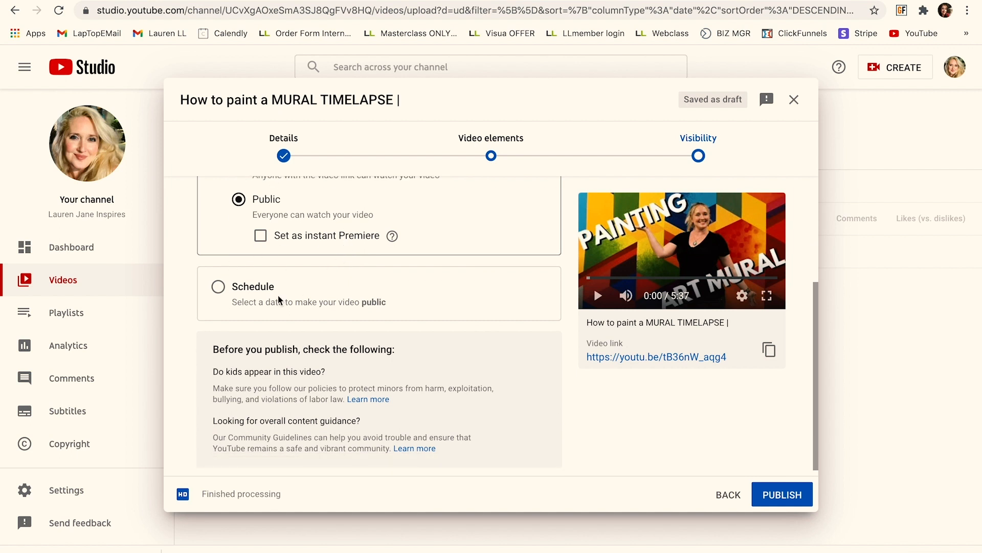
left_click(218, 286)
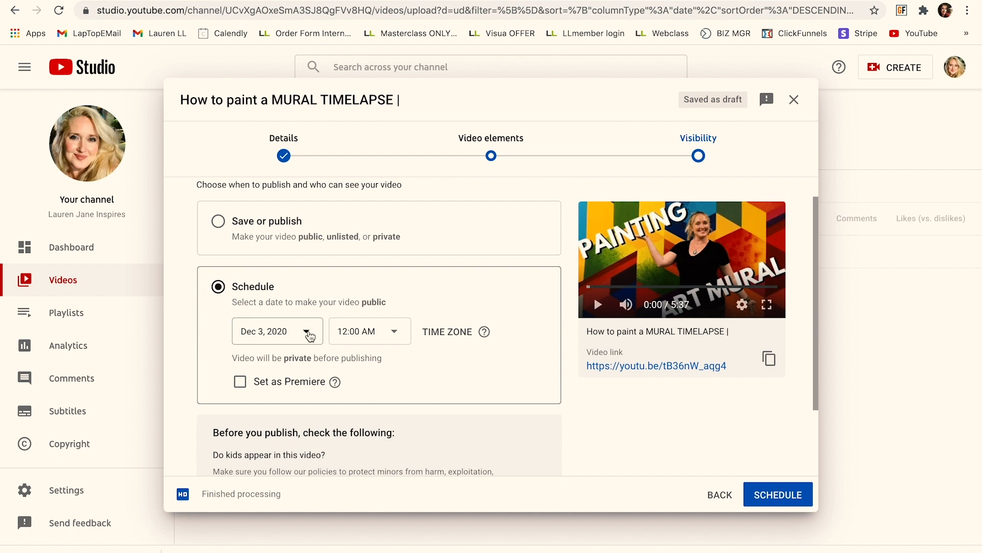
left_click(392, 341)
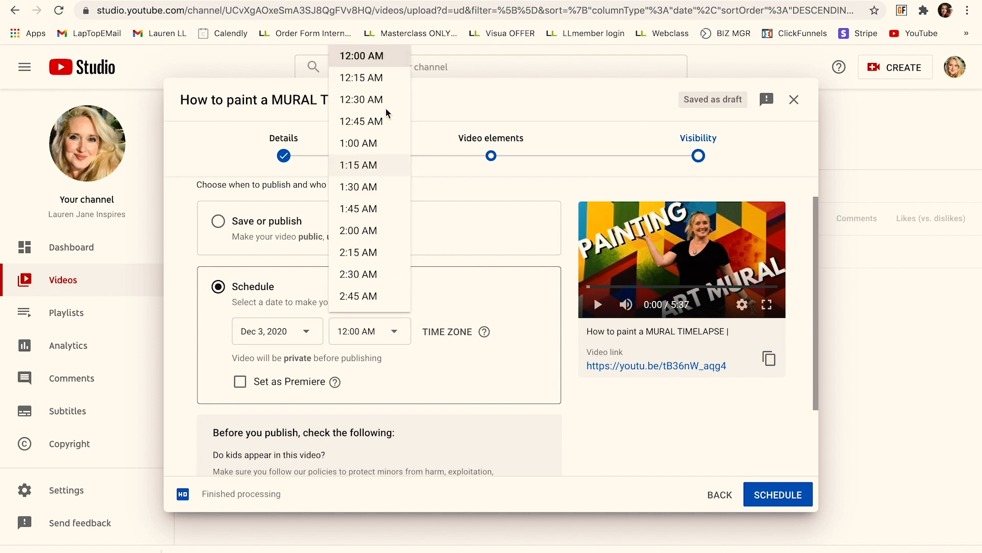
scroll(367, 142, "up", 1)
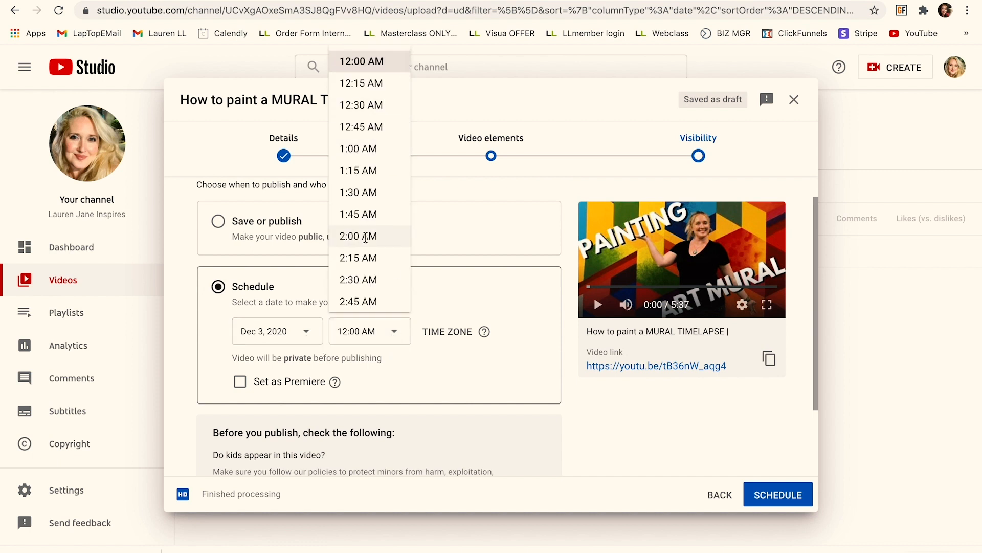
scroll(366, 237, "down", 5)
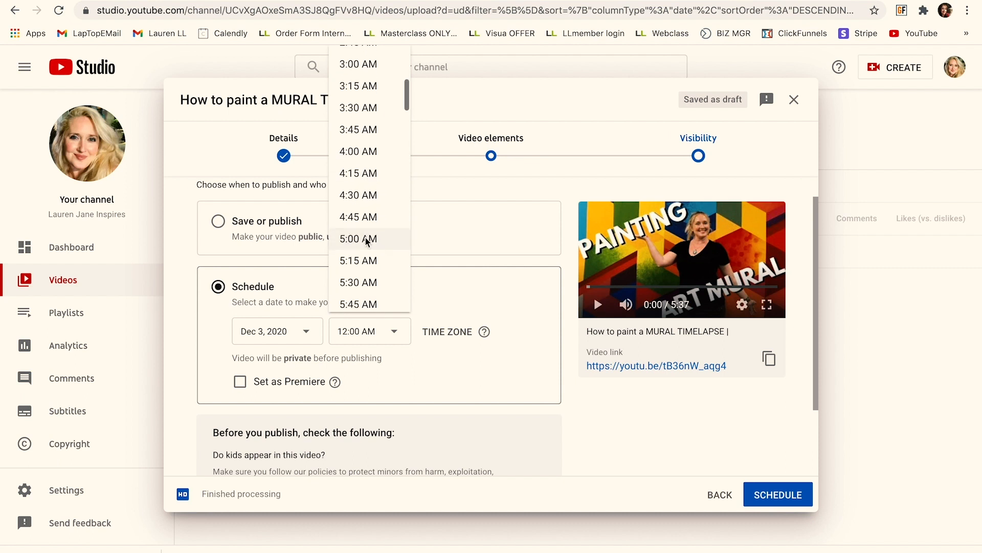
left_click(367, 239)
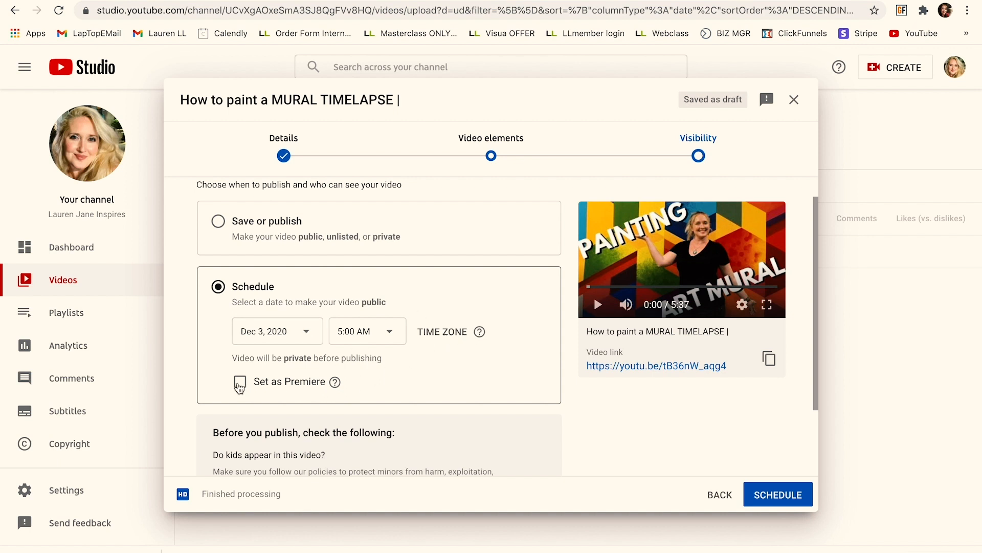
Step: Set the scheduled video as a Premiere and look over the pre-publish checks and schedule settings
left_click(240, 384)
scroll(457, 359, "down", 2)
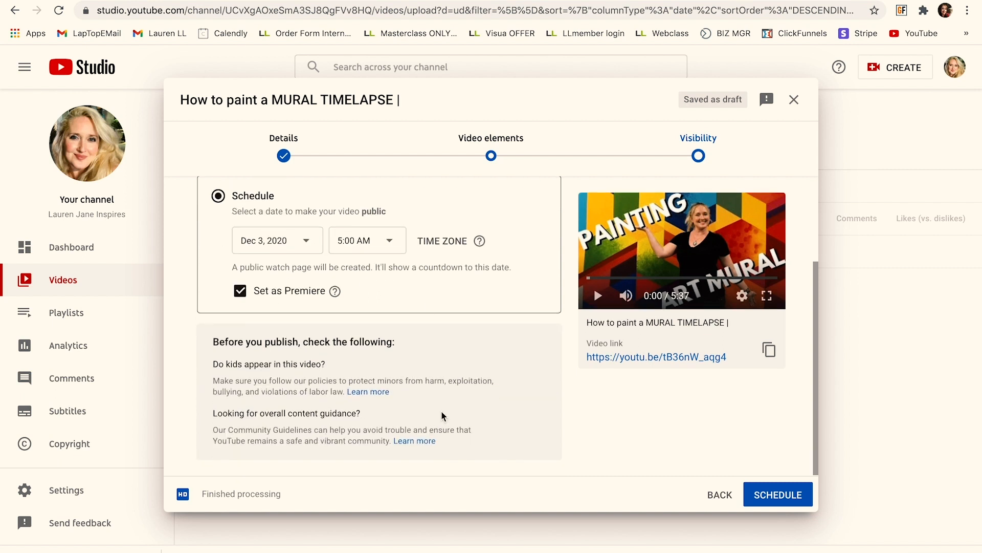
scroll(441, 408, "up", 2)
scroll(441, 407, "up", 1)
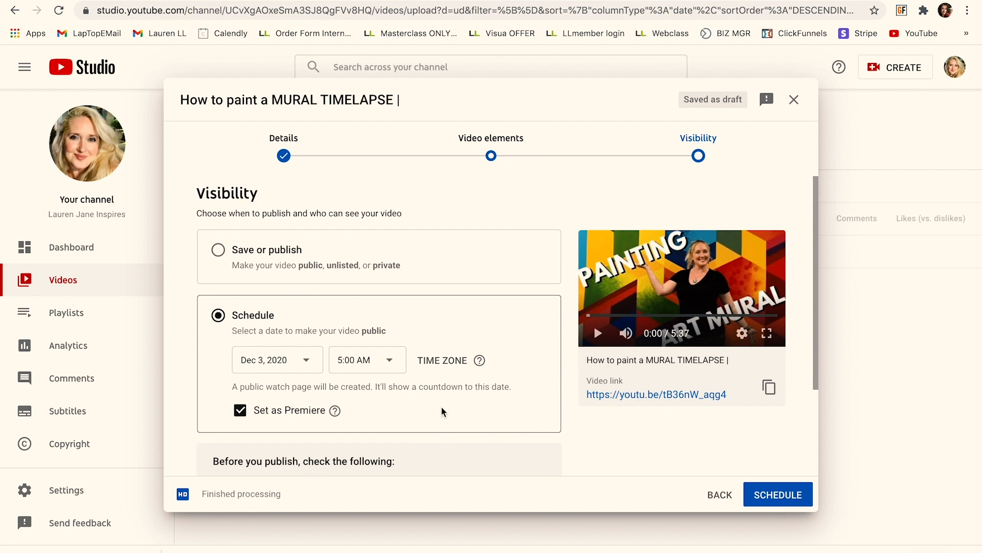
Step: Check the calendar of available schedule dates and turn off the Premiere option for the scheduled video
left_click(309, 364)
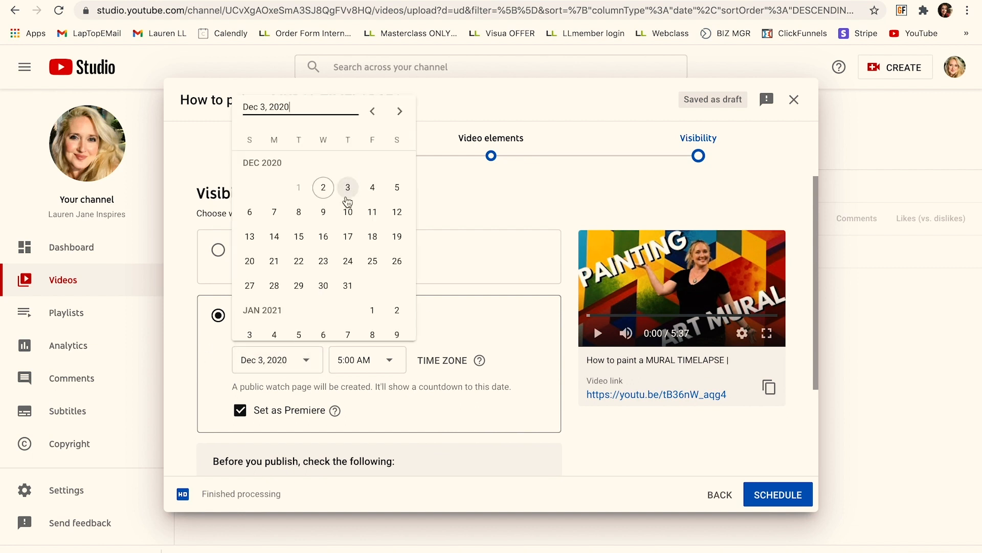
left_click(490, 317)
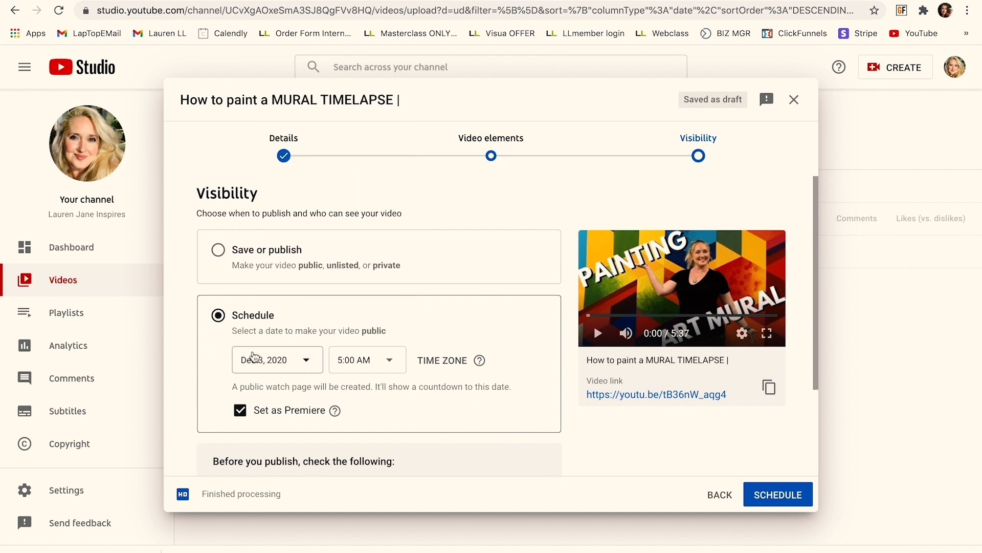
left_click(218, 315)
left_click(218, 322)
left_click(240, 410)
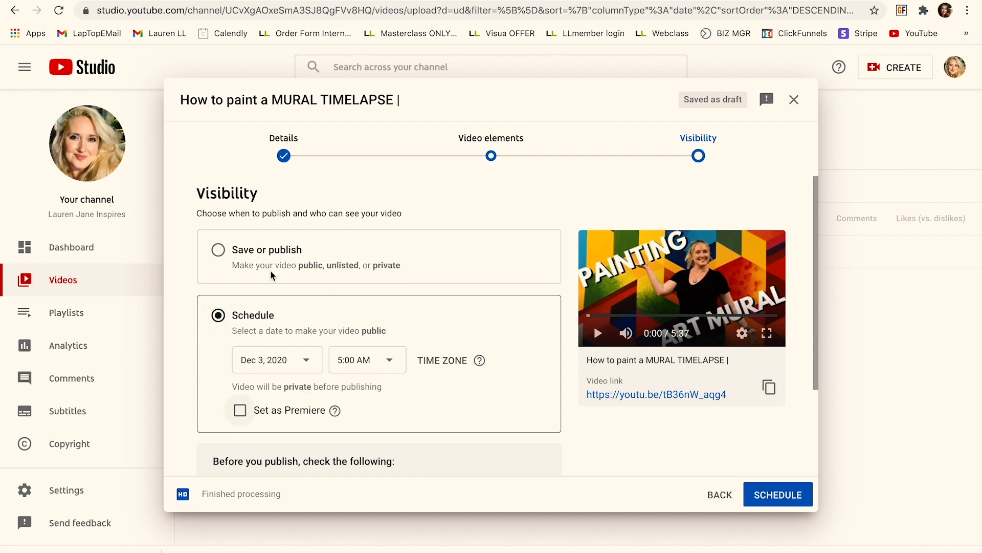
Step: Switch the visibility from scheduled to Save or publish as Public, go back to the video elements, and close the upload as a draft
left_click(218, 250)
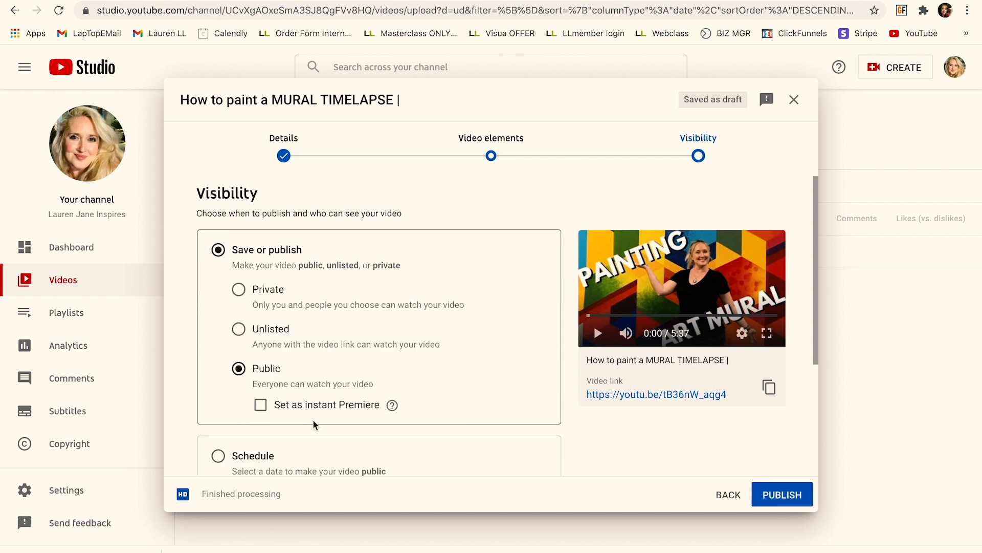
scroll(446, 412, "down", 2)
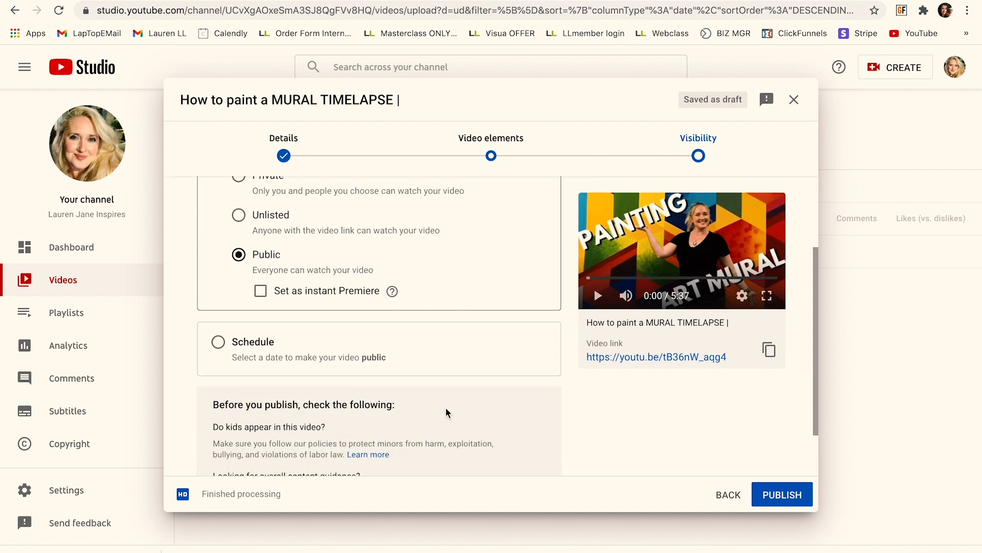
scroll(470, 354, "down", 2)
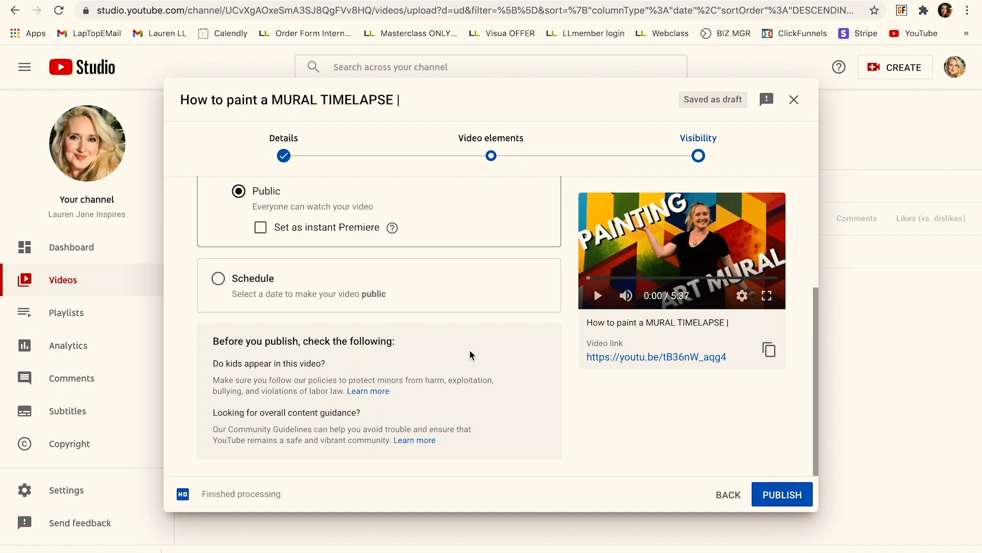
left_click(728, 495)
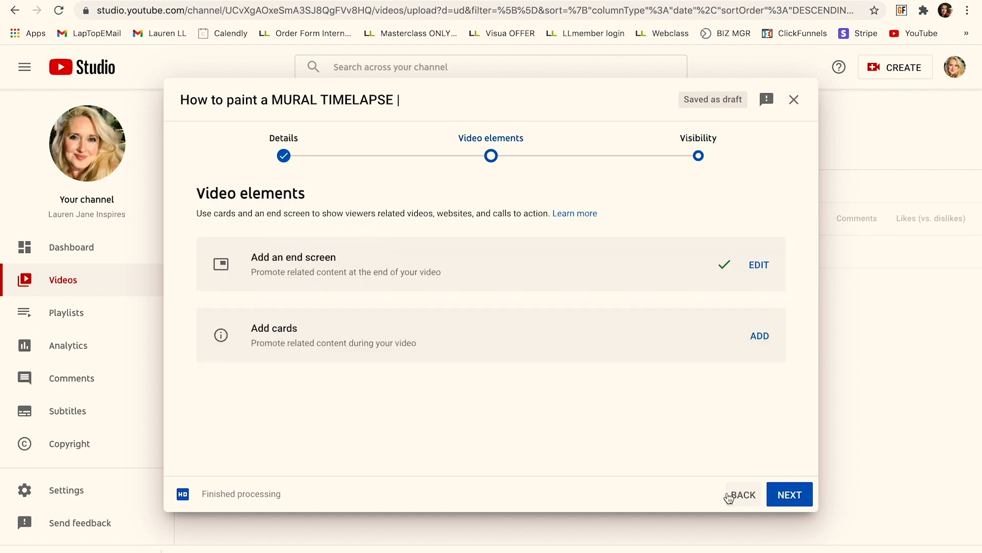
left_click(794, 101)
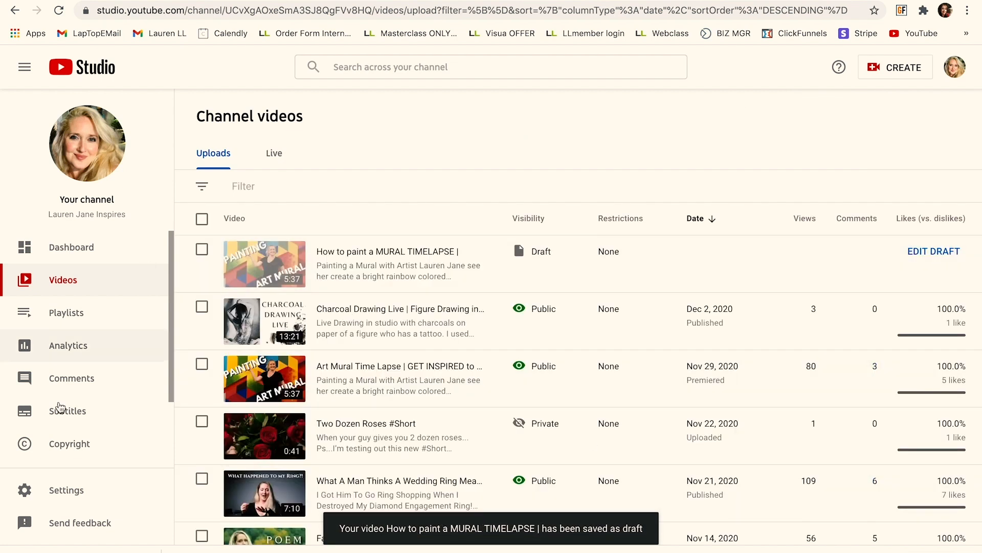
Step: Open the channel settings and show the upload defaults
scroll(51, 418, "down", 2)
scroll(52, 418, "down", 1)
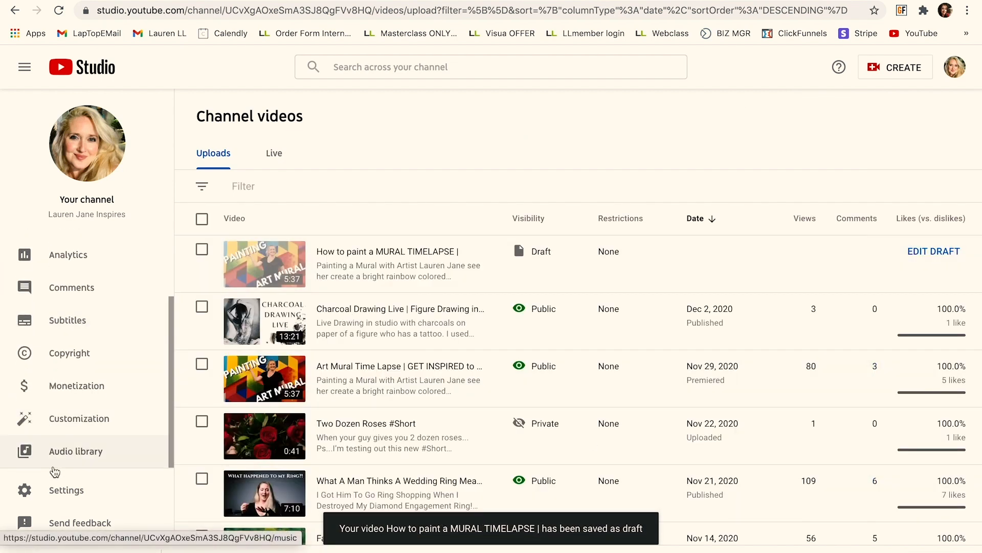
left_click(61, 492)
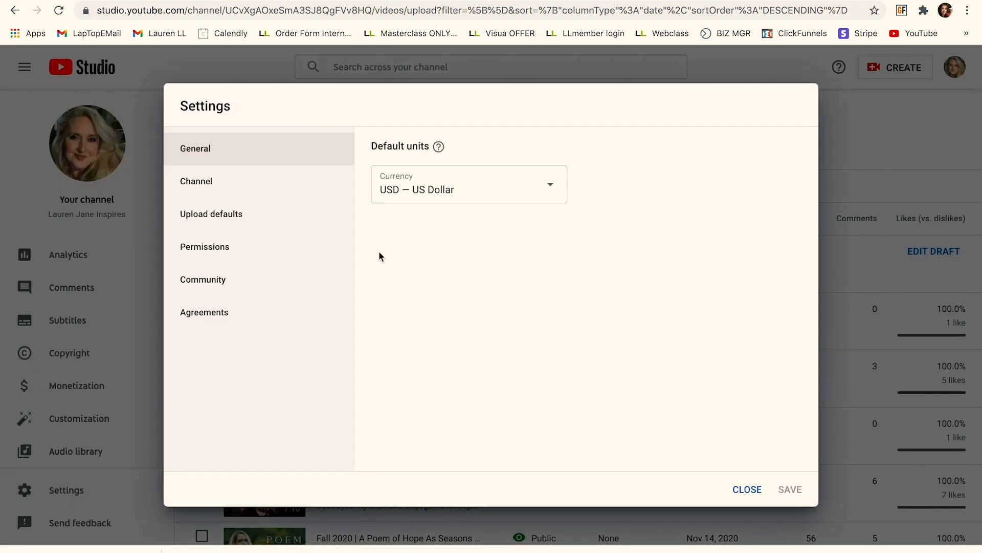
left_click(212, 217)
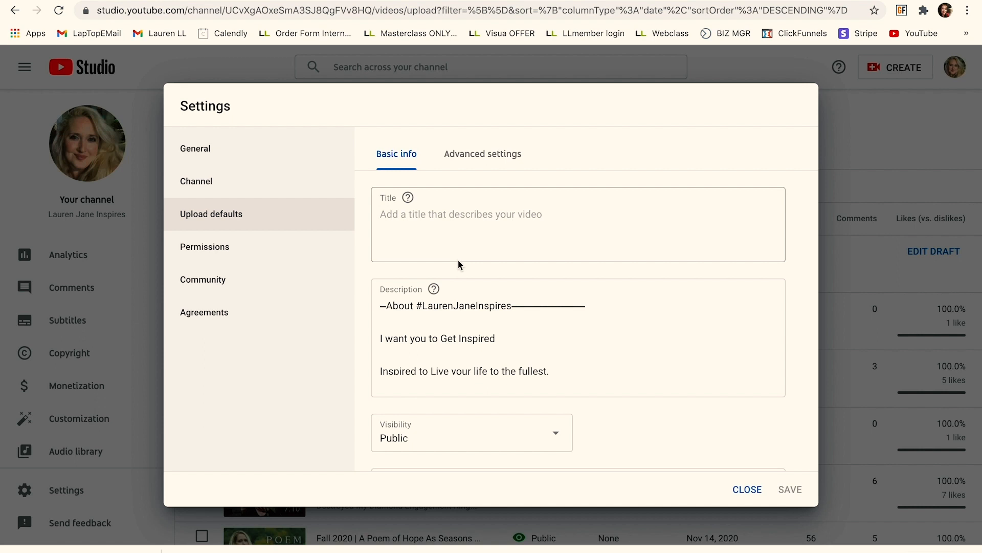
Step: Read through the default description text, from the About section through the course, music and website links to the closing hashtags
scroll(457, 259, "down", 3)
scroll(640, 253, "up", 1)
left_click(607, 265)
key("Down")
key("Down")
key("Down")
key("Down")
key("Down")
key("Down")
key("Down")
key("Down")
key("Down")
key("Down")
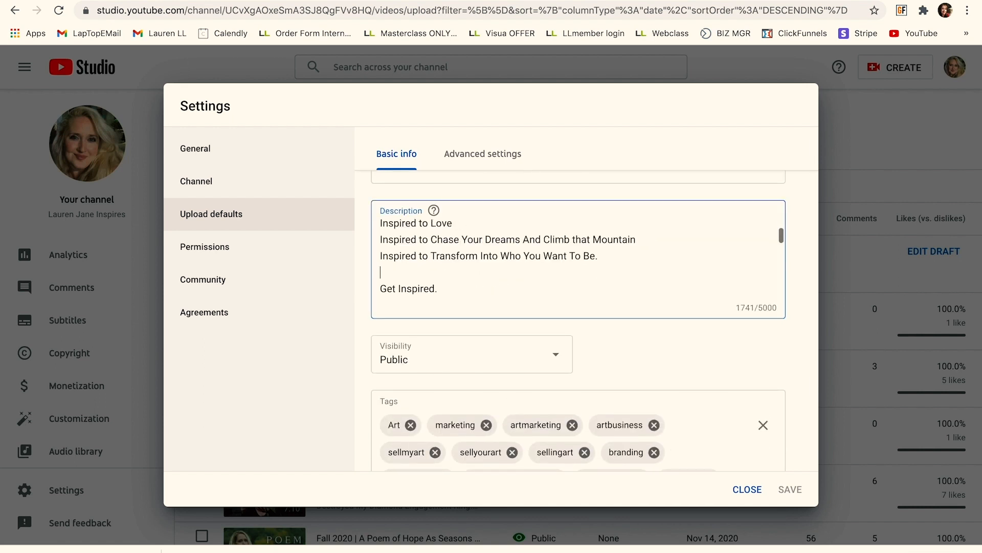
scroll(570, 268, "down", 5)
scroll(561, 268, "down", 5)
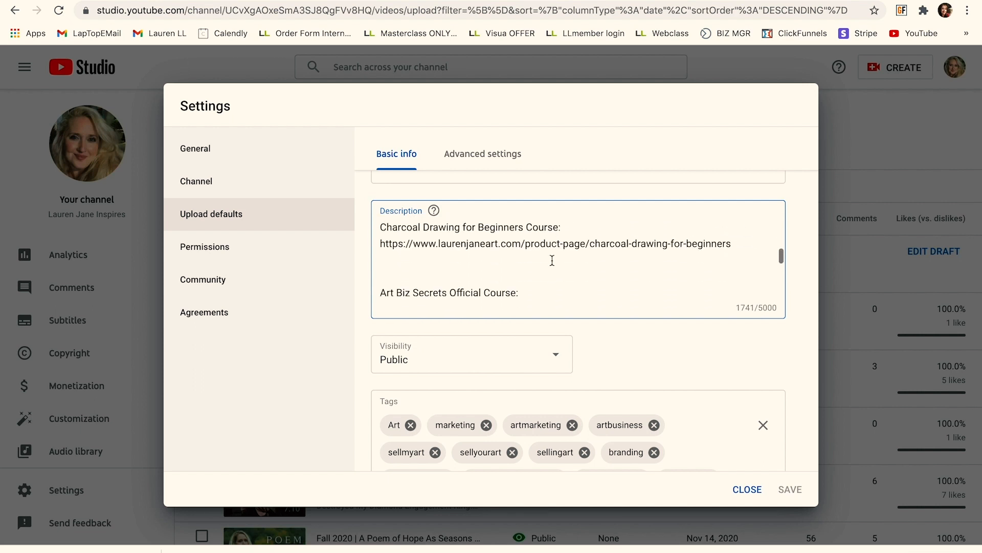
scroll(511, 264, "down", 5)
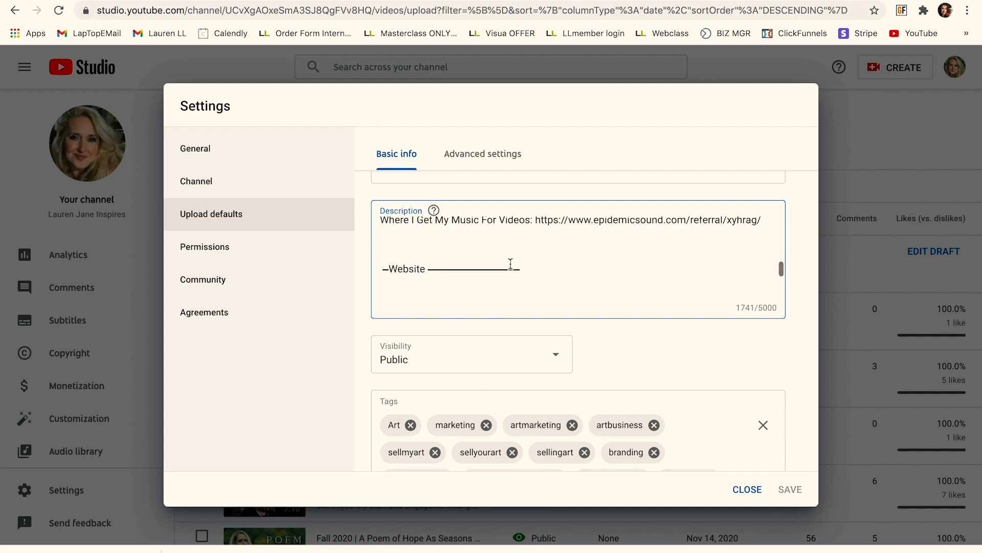
scroll(510, 264, "up", 3)
scroll(510, 264, "down", 3)
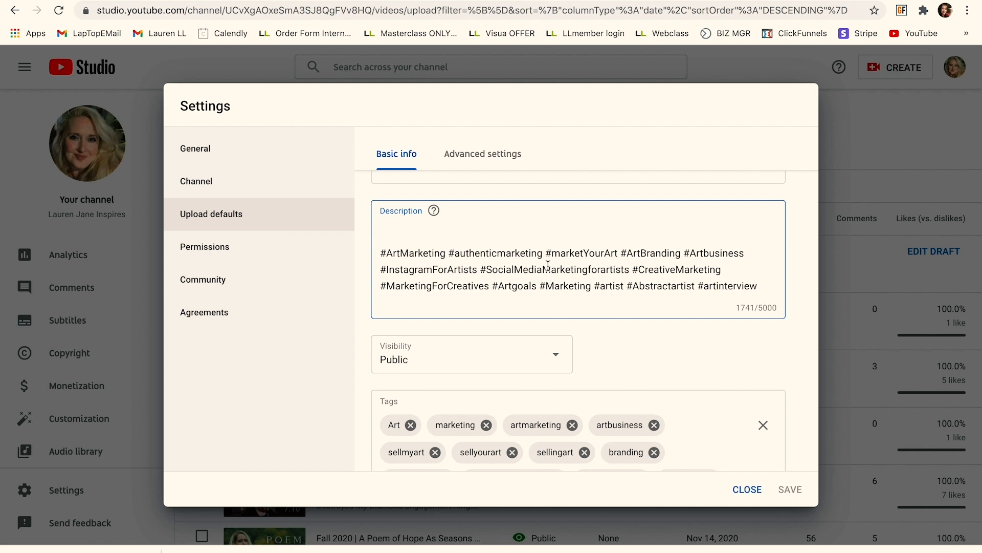
scroll(530, 261, "up", 5)
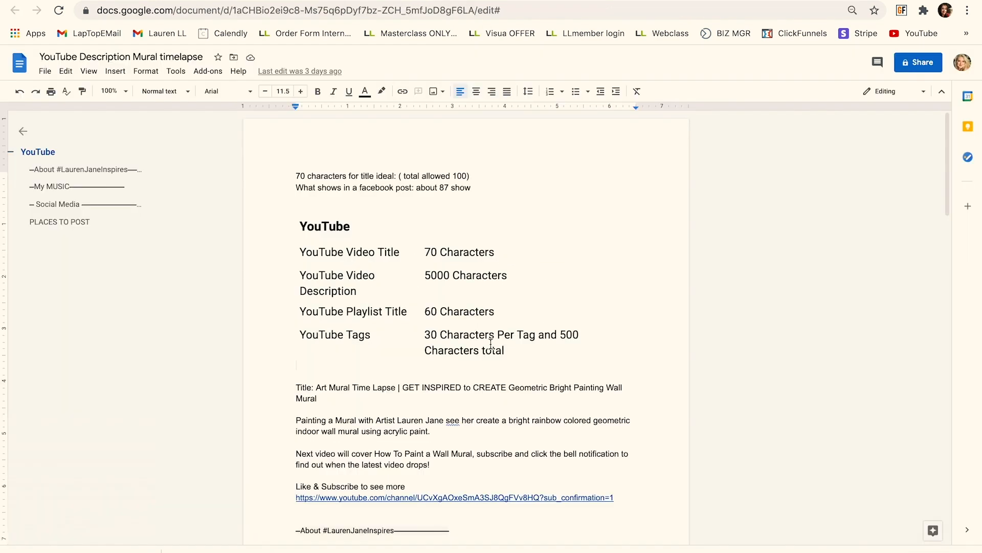
Step: Look through the description, social links, tags and hashtags in the "YouTube Description Mural timelapse" Google Doc, and return to YouTube Studio
scroll(491, 344, "down", 20)
scroll(489, 341, "up", 5)
scroll(491, 344, "up", 5)
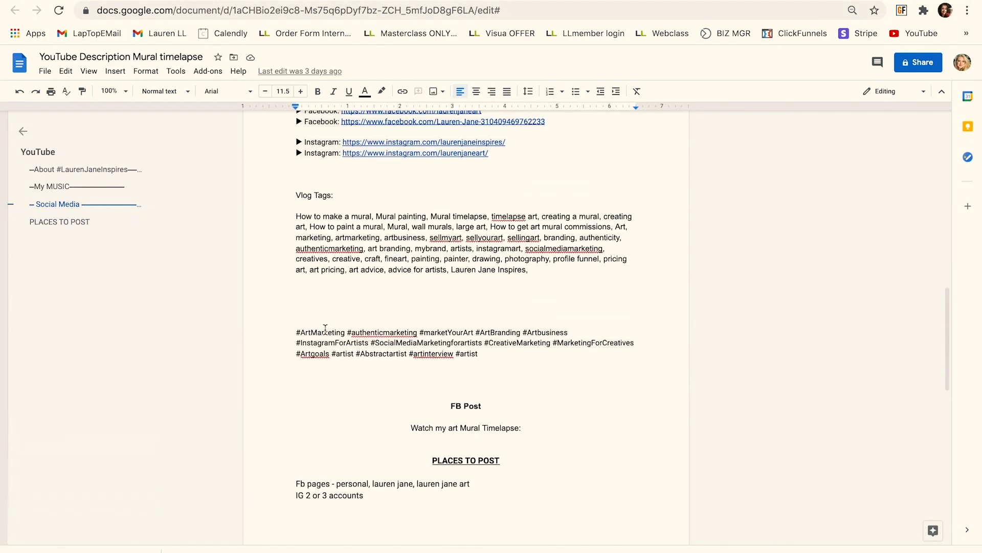
scroll(427, 328, "up", 3)
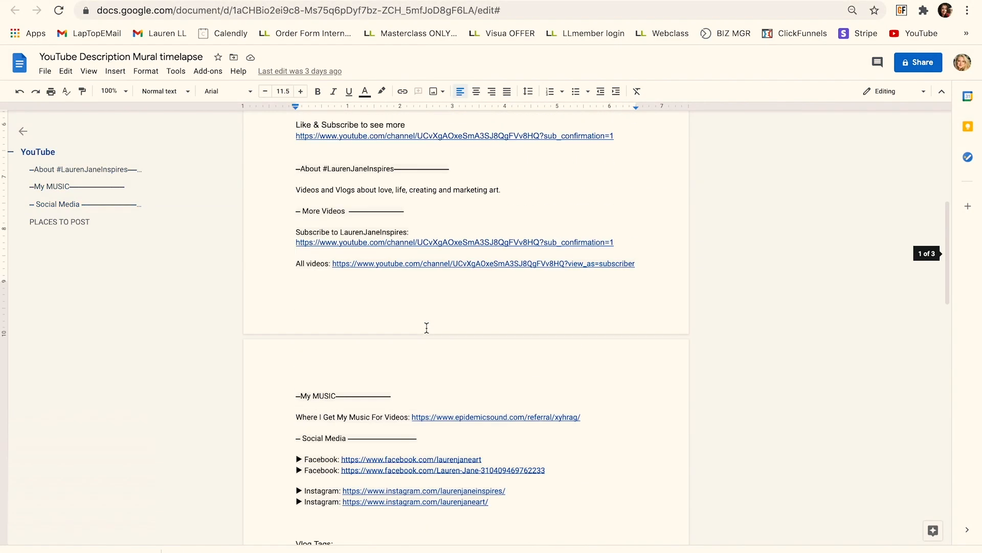
key("ctrl+Tab")
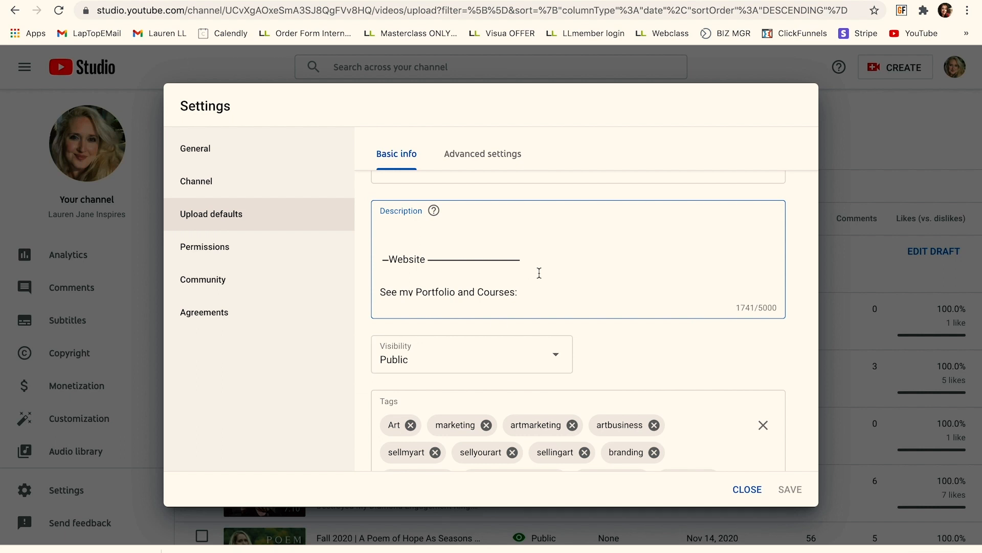
Step: Examine the hashtags, default tags and visibility choices in the upload defaults, keeping the visibility at Public
scroll(540, 271, "down", 10)
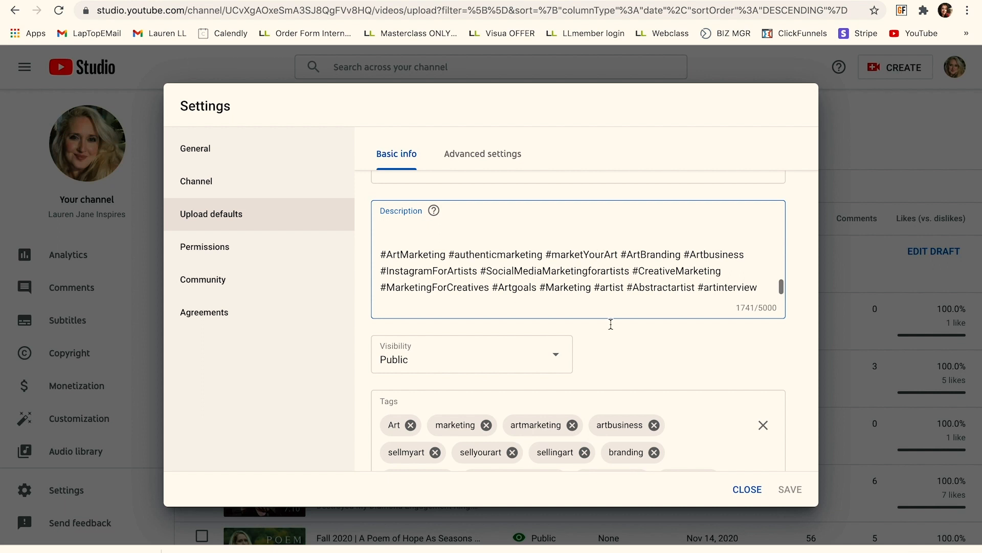
scroll(614, 397, "down", 4)
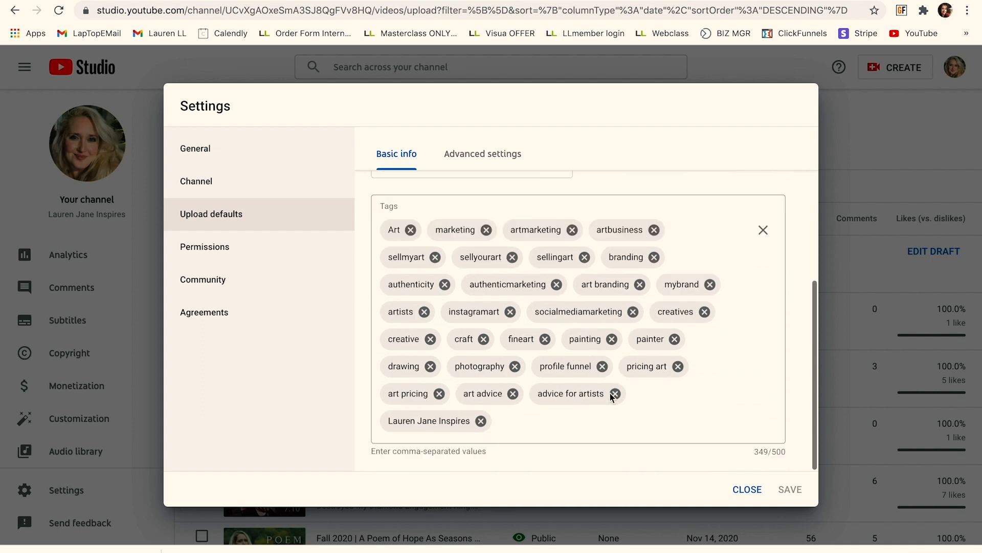
scroll(612, 397, "up", 2)
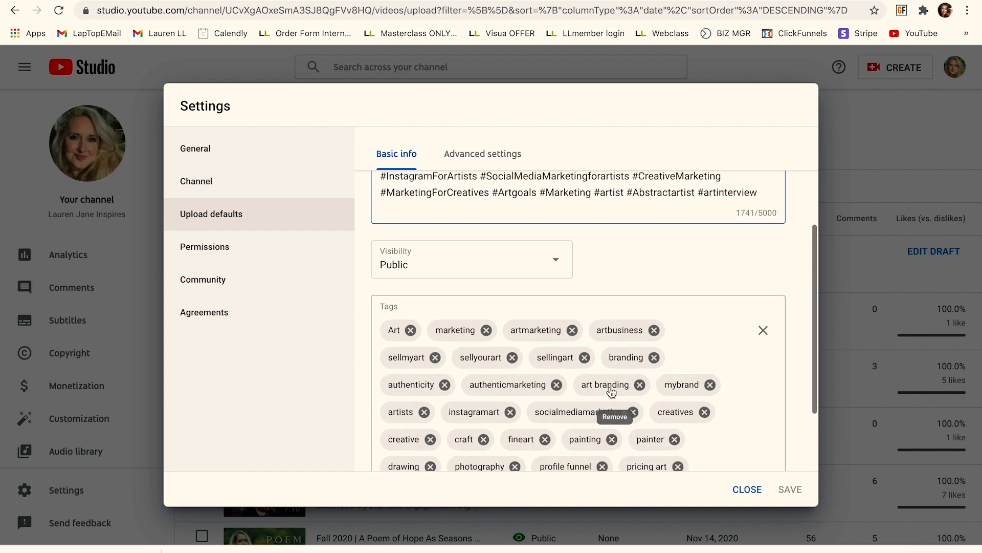
left_click(554, 263)
left_click(418, 260)
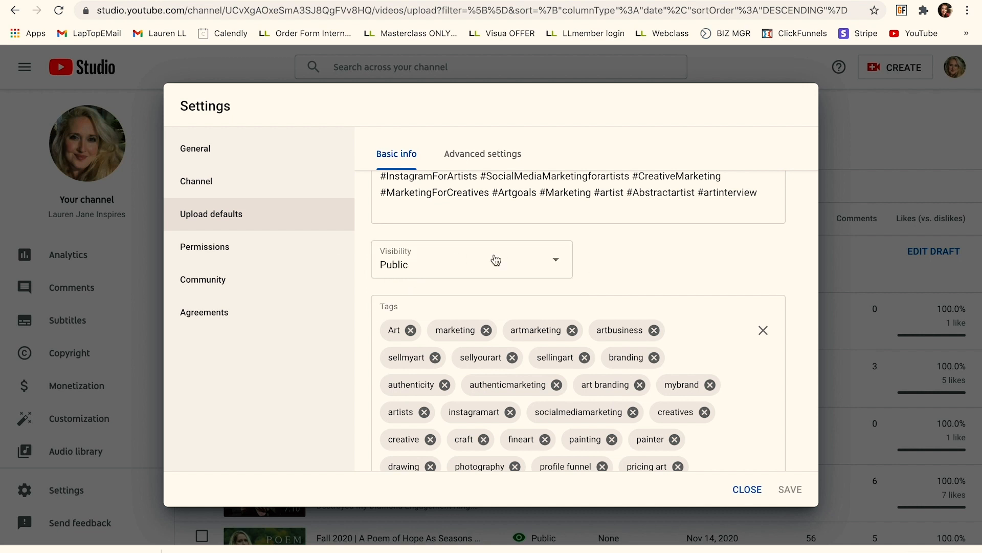
Step: Look over the advanced upload defaults for license, category, language and comments, and close the settings without saving
left_click(481, 159)
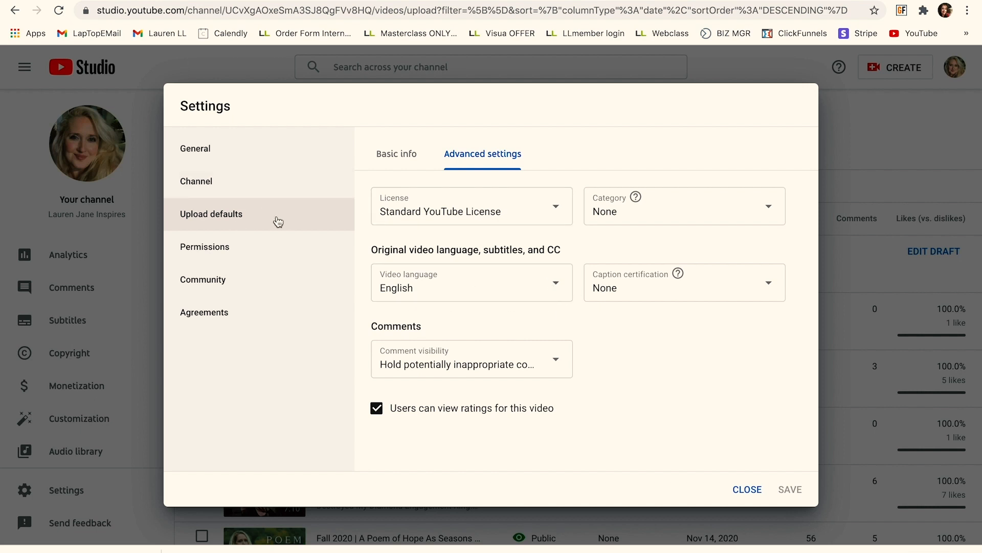
left_click(235, 215)
left_click(745, 489)
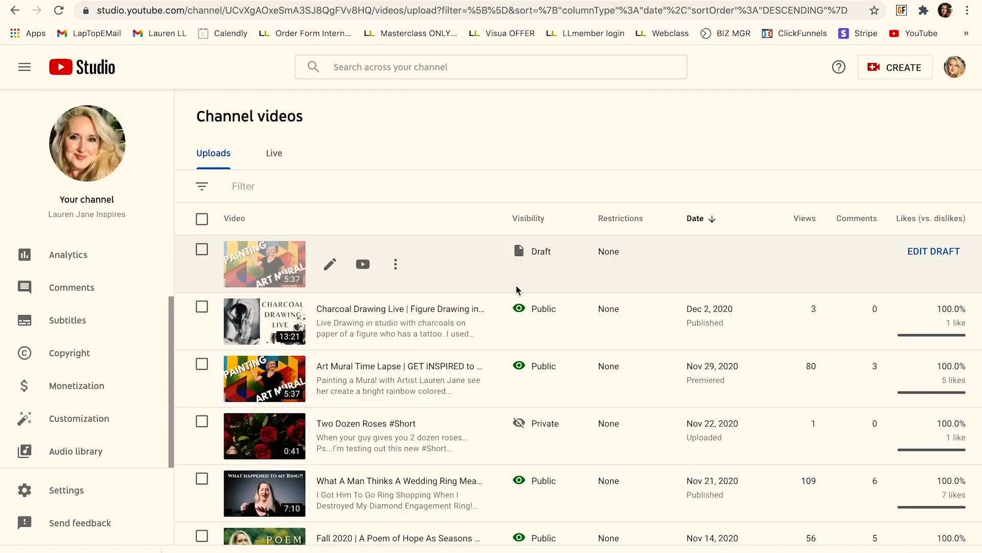